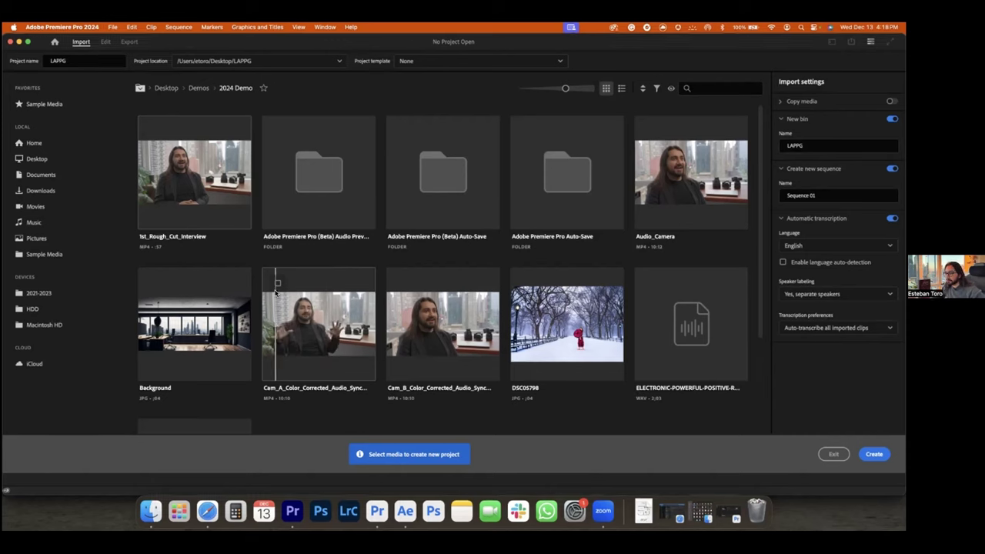
Create the project from Cam_A and Cam_B, auto-transcribing only clips in the sequence in English
{"action": "left_click", "coordinate": [309, 290]}
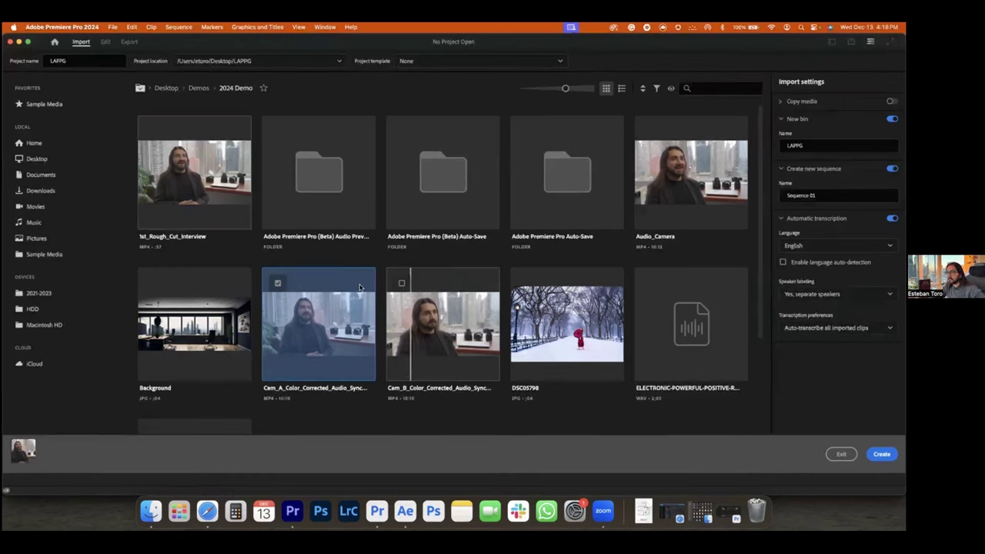
{"action": "left_click", "coordinate": [400, 284]}
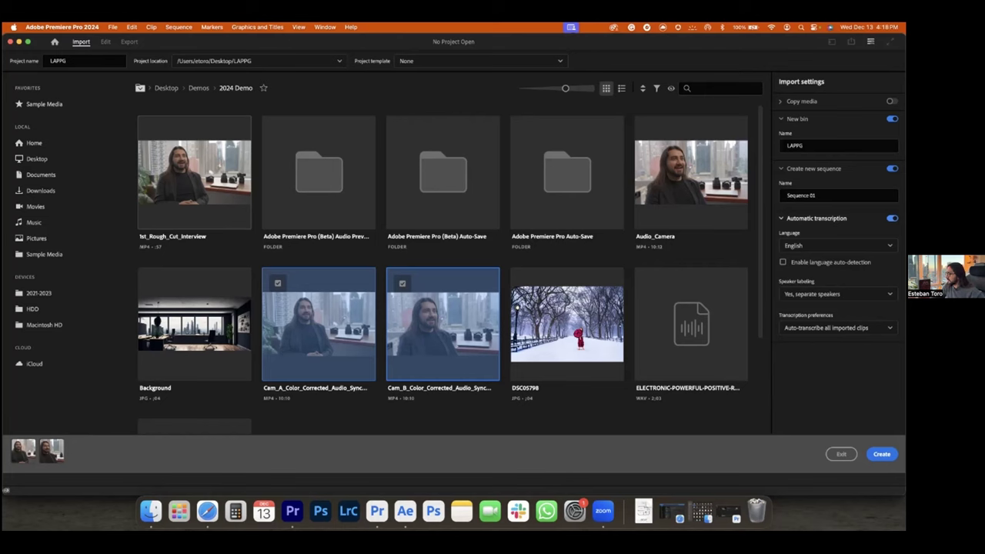
{"action": "left_click", "coordinate": [837, 327]}
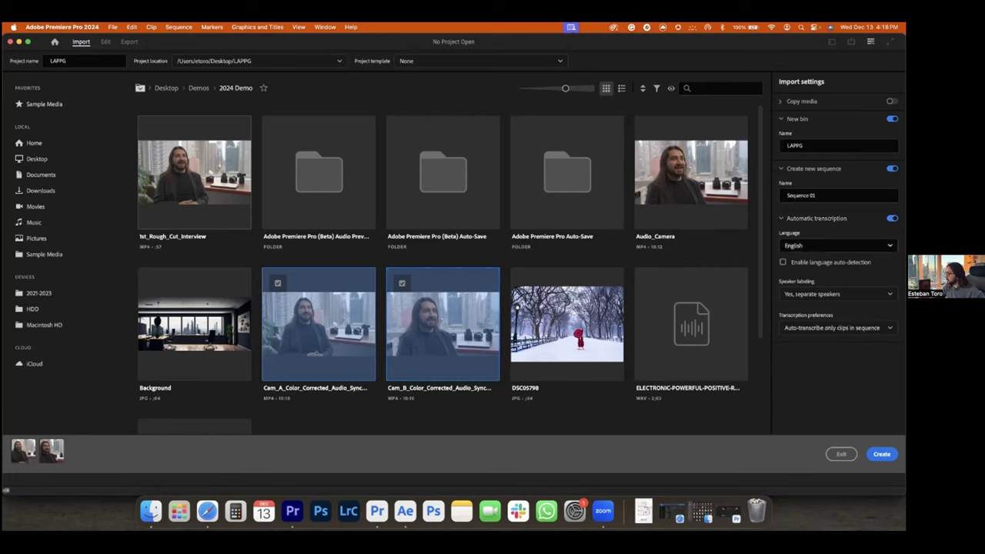
{"action": "left_click", "coordinate": [837, 245]}
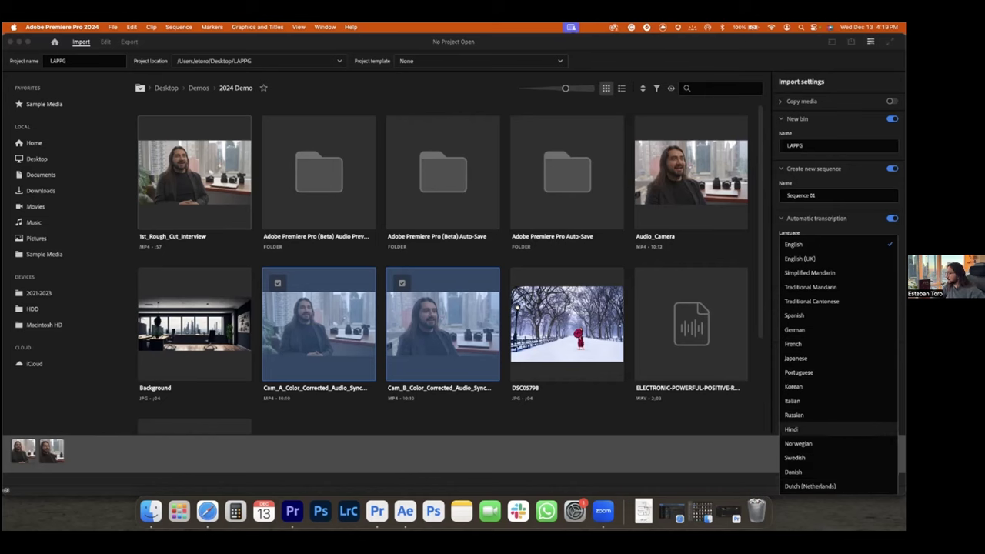
{"action": "left_click", "coordinate": [800, 243]}
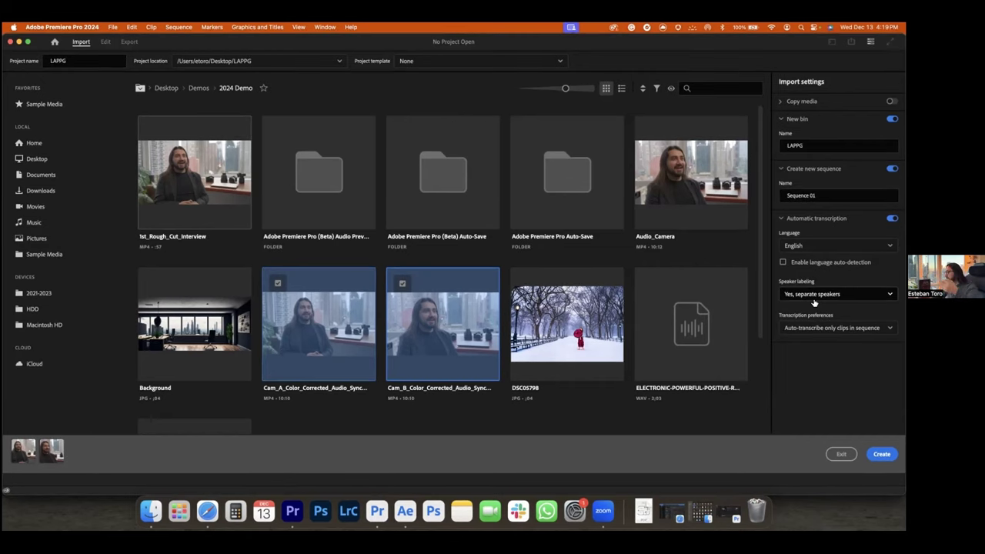
{"action": "left_click", "coordinate": [815, 328]}
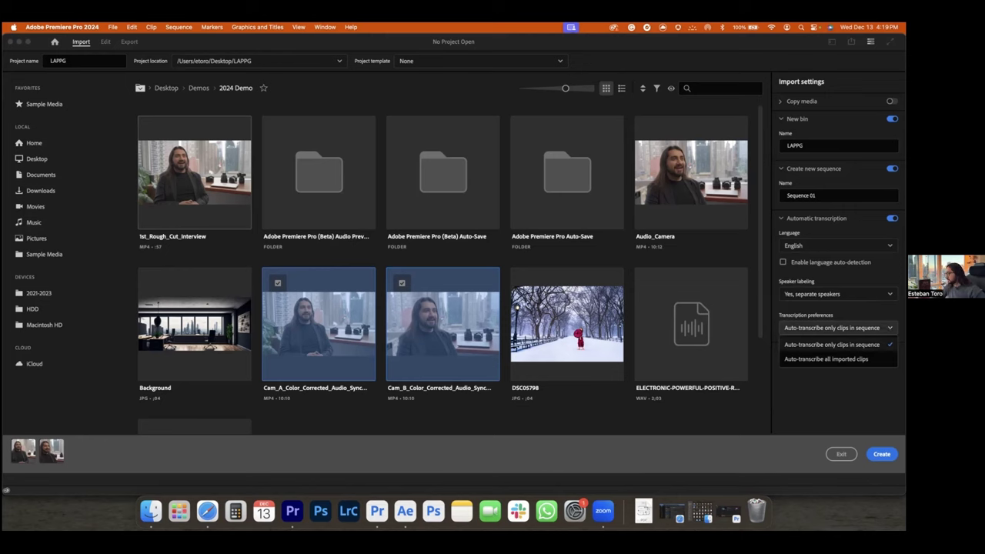
{"action": "left_click", "coordinate": [821, 383]}
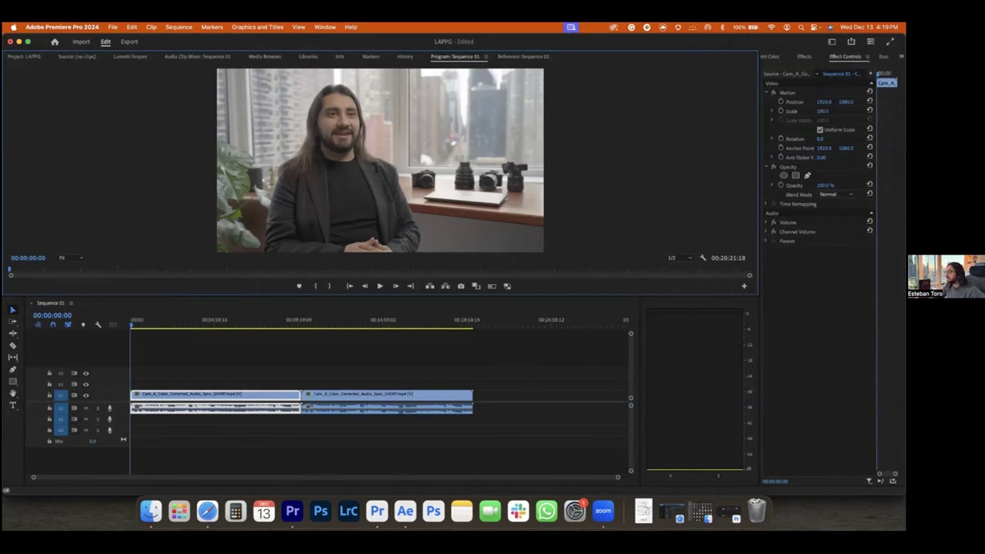
Delete both clips from the Sequence 01 timeline
{"action": "left_click", "coordinate": [381, 393]}
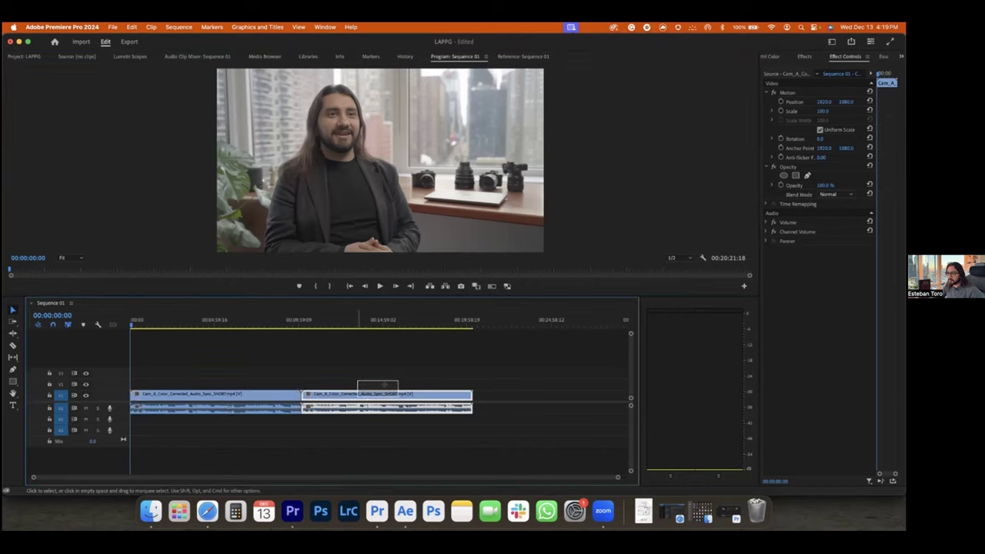
{"action": "left_click_drag", "start_coordinate": [357, 391], "coordinate": [258, 396]}
{"action": "key", "text": "Delete"}
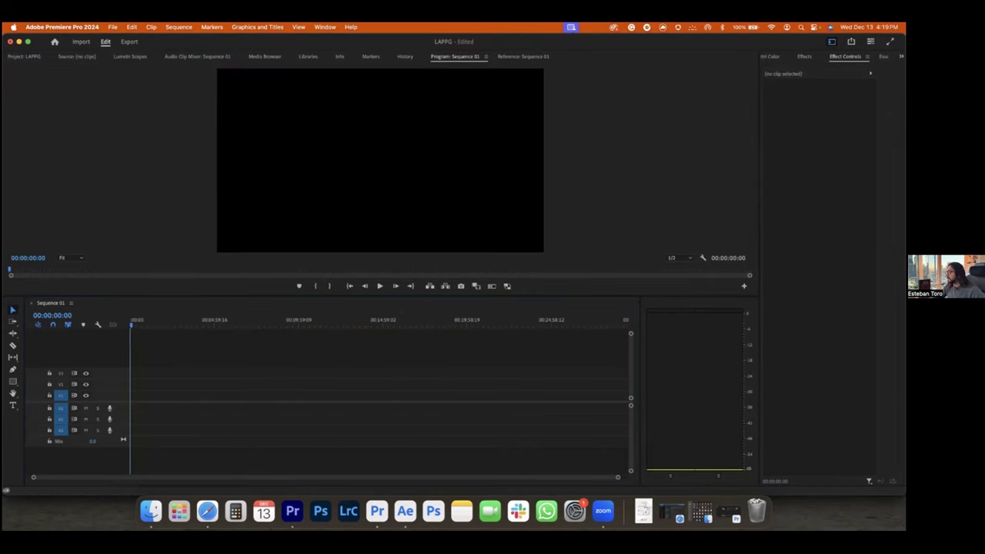
Switch to the Text-Based Editing workspace and load Cam_A from the LAPPG bin to view its transcript
{"action": "left_click", "coordinate": [832, 41]}
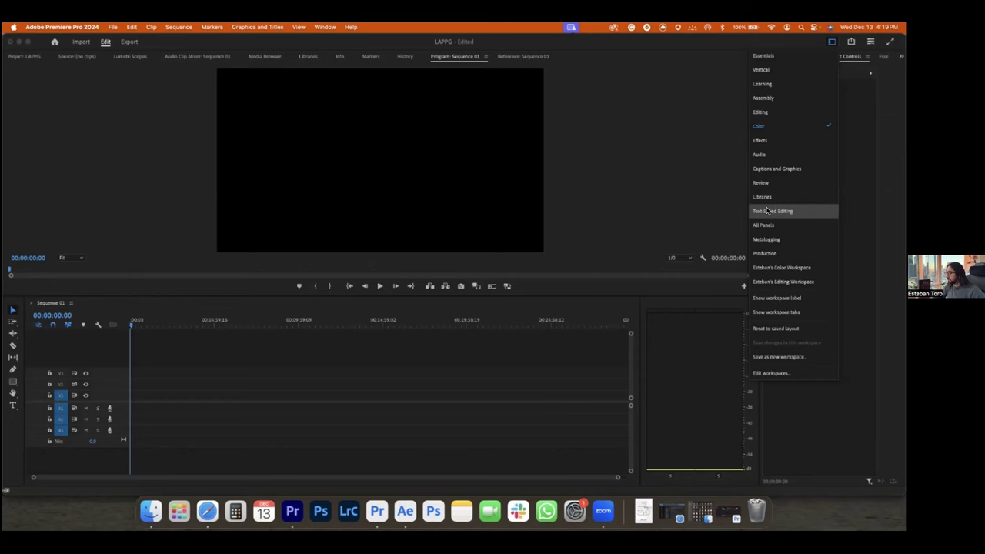
{"action": "left_click", "coordinate": [767, 210]}
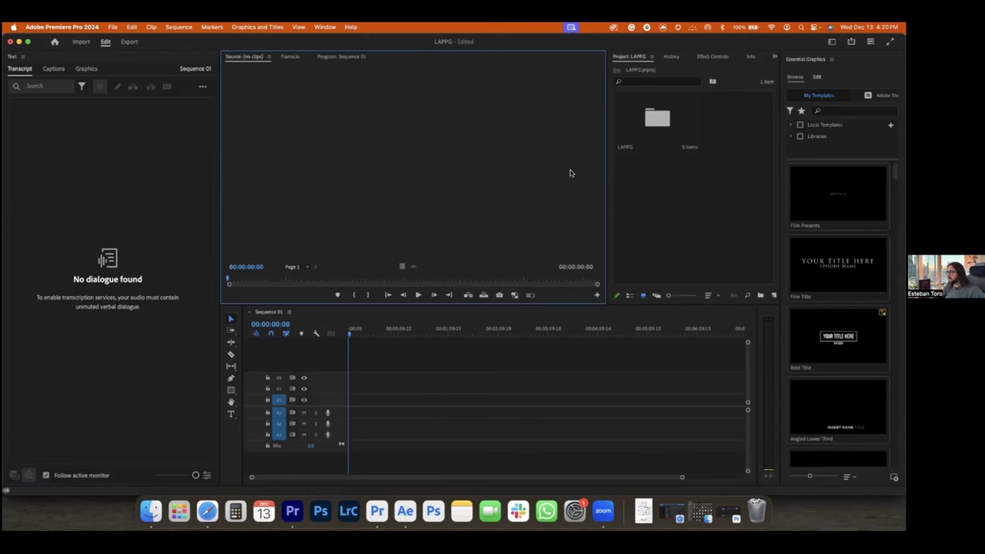
{"action": "double_click", "coordinate": [666, 117]}
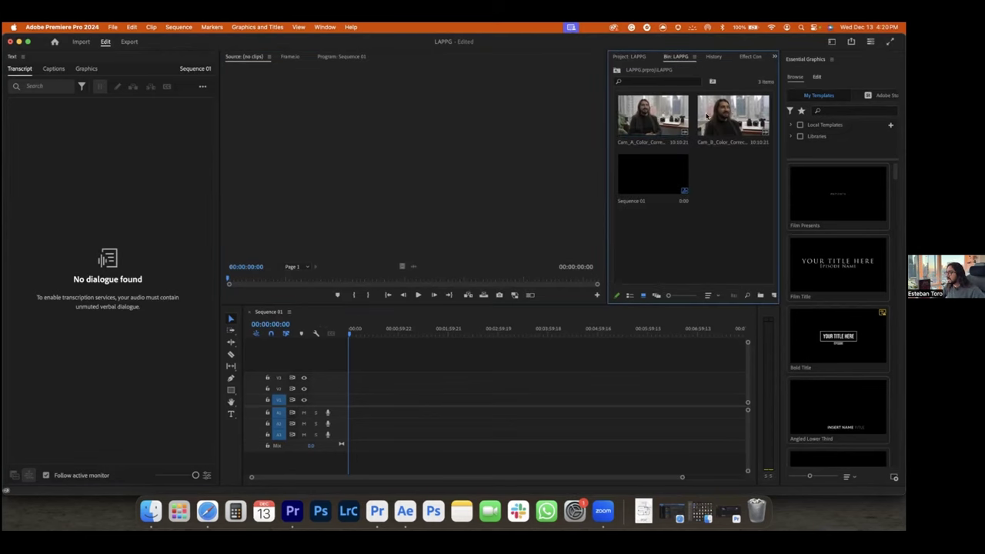
{"action": "double_click", "coordinate": [653, 116]}
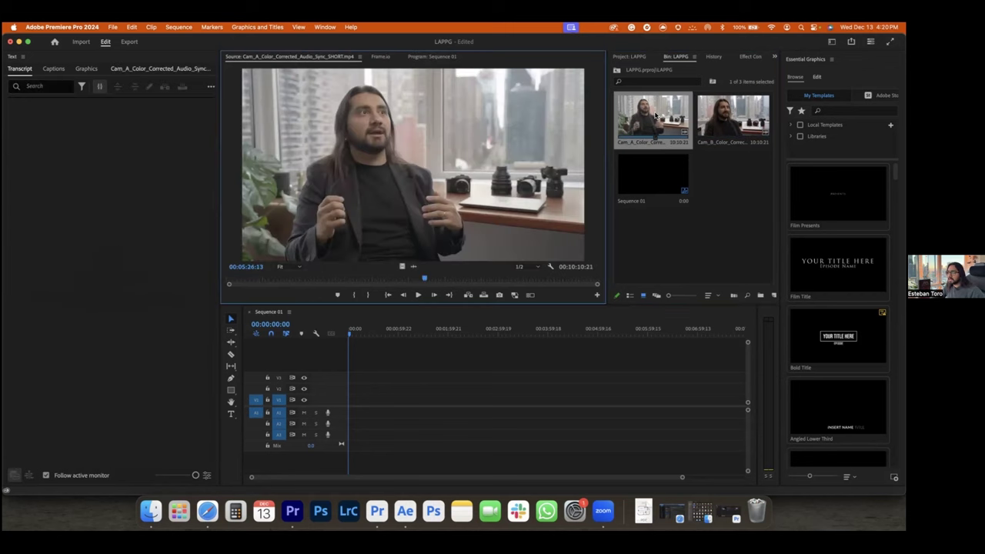
{"action": "scroll", "coordinate": [68, 168], "scroll_direction": "down", "scroll_amount": 15}
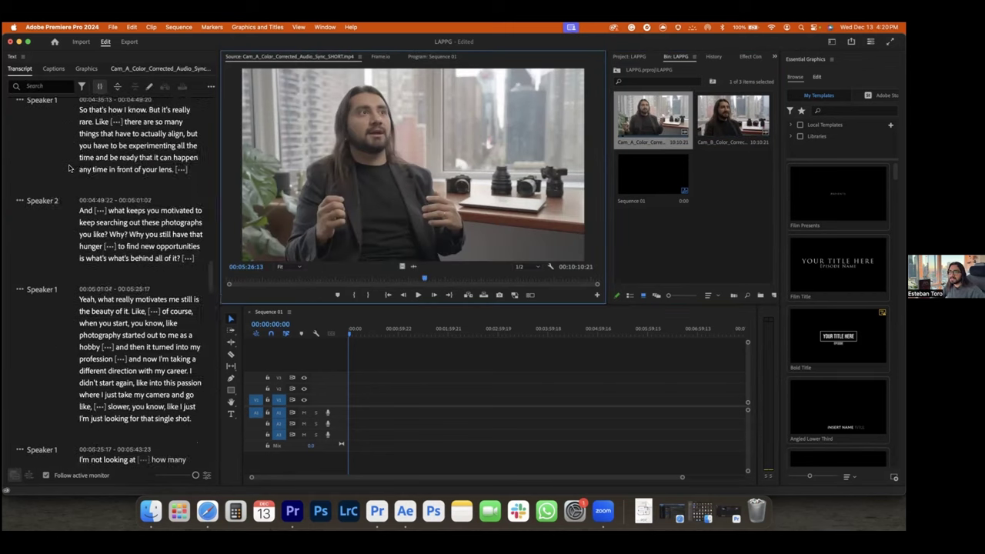
{"action": "scroll", "coordinate": [68, 168], "scroll_direction": "up", "scroll_amount": 15}
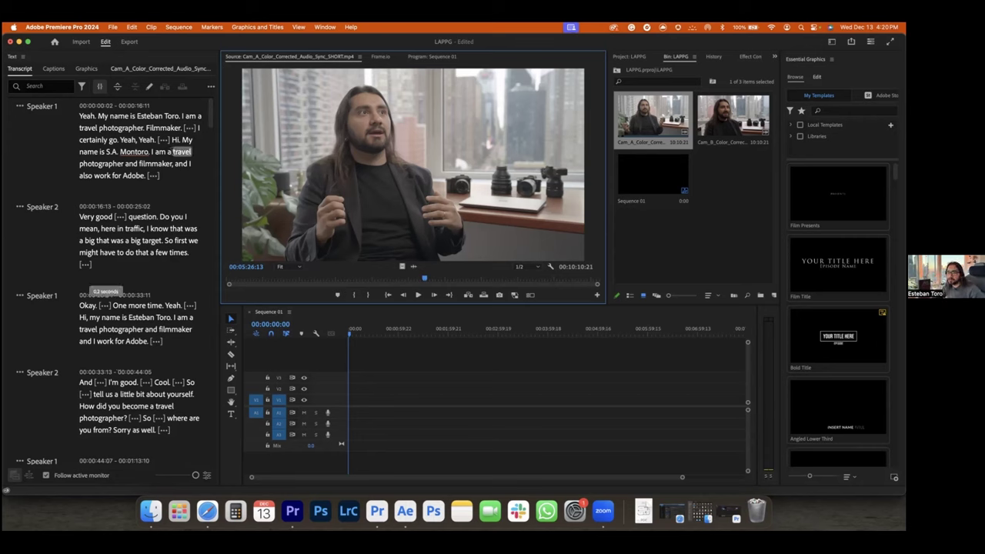
{"action": "scroll", "coordinate": [157, 203], "scroll_direction": "down", "scroll_amount": 3}
{"action": "scroll", "coordinate": [158, 204], "scroll_direction": "down", "scroll_amount": 2}
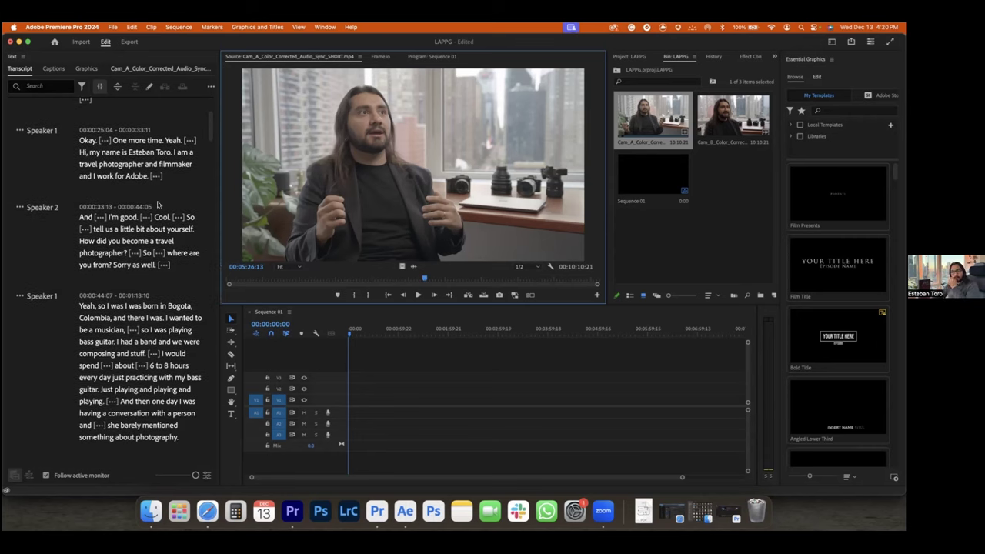
{"action": "scroll", "coordinate": [156, 203], "scroll_direction": "up", "scroll_amount": 5}
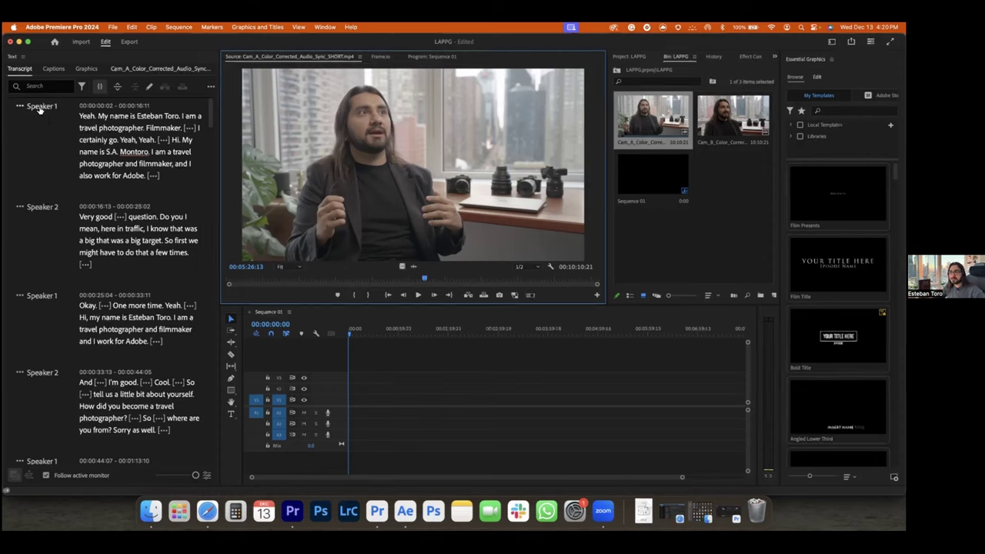
Rename Speaker 1 to the interviewee's first name, Speaker 2 to Interviewer, and the third speaker to Filmmaker
{"action": "left_click", "coordinate": [41, 108]}
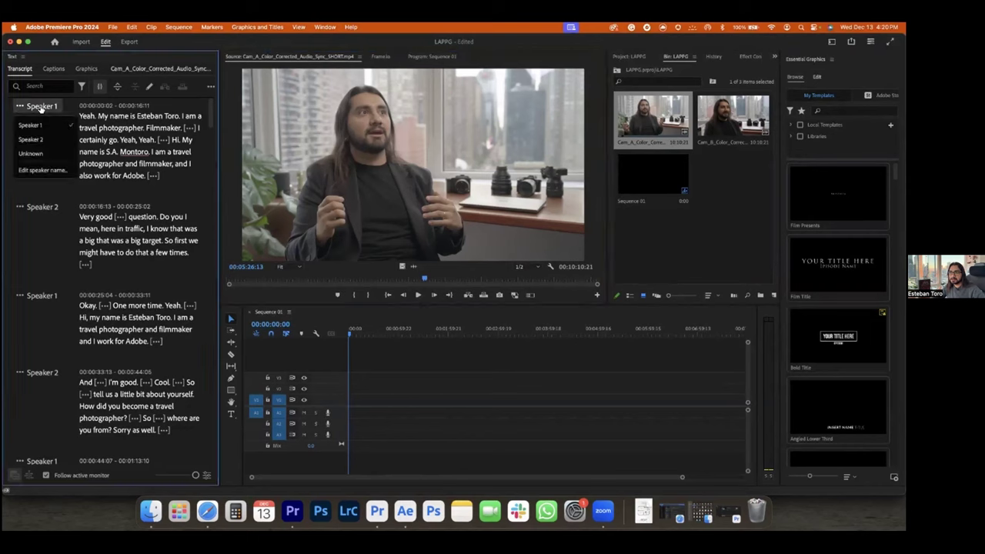
{"action": "left_click", "coordinate": [33, 170]}
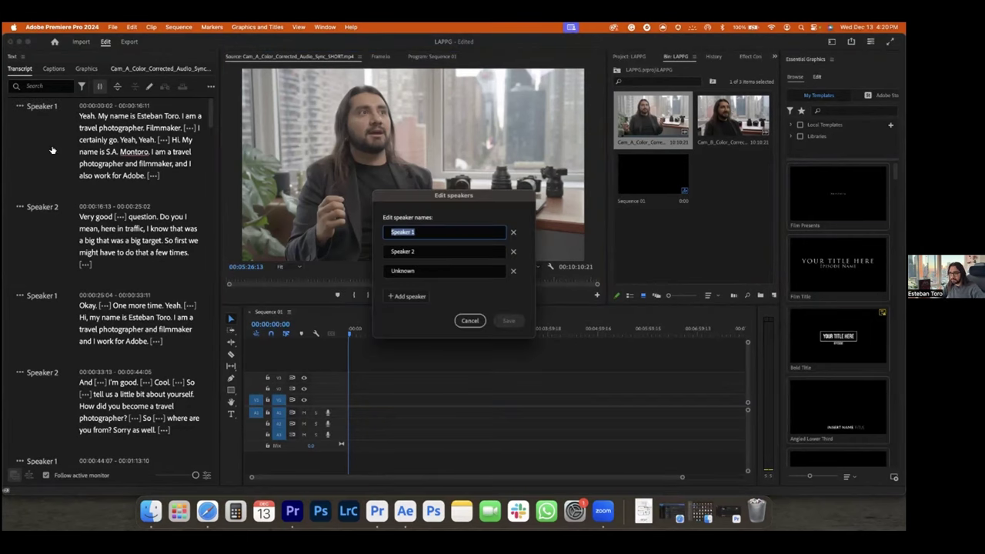
{"action": "type", "text": "Esteban"}
{"action": "key", "text": "Tab"}
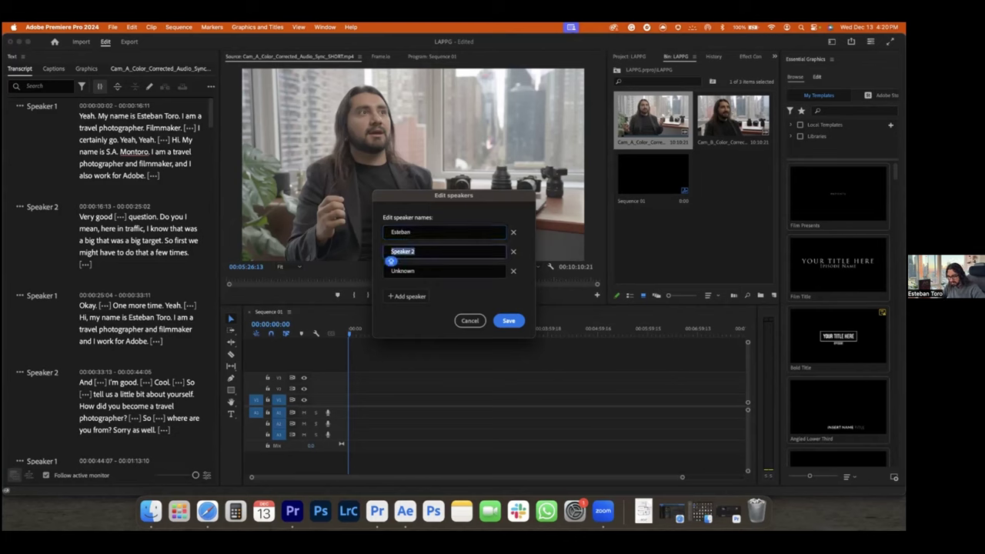
{"action": "type", "text": "In"}
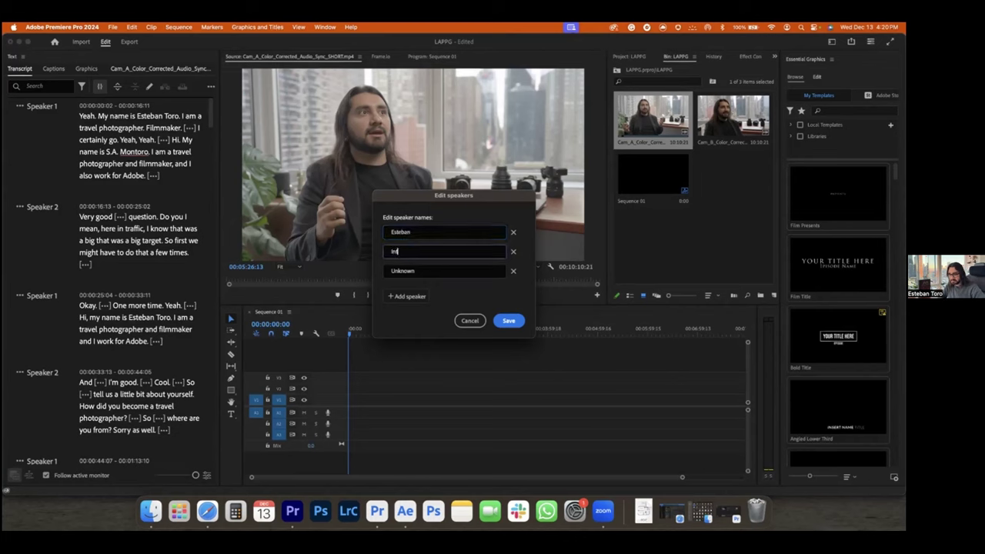
{"action": "type", "text": "terviewer"}
{"action": "key", "text": "Tab"}
{"action": "type", "text": "R"}
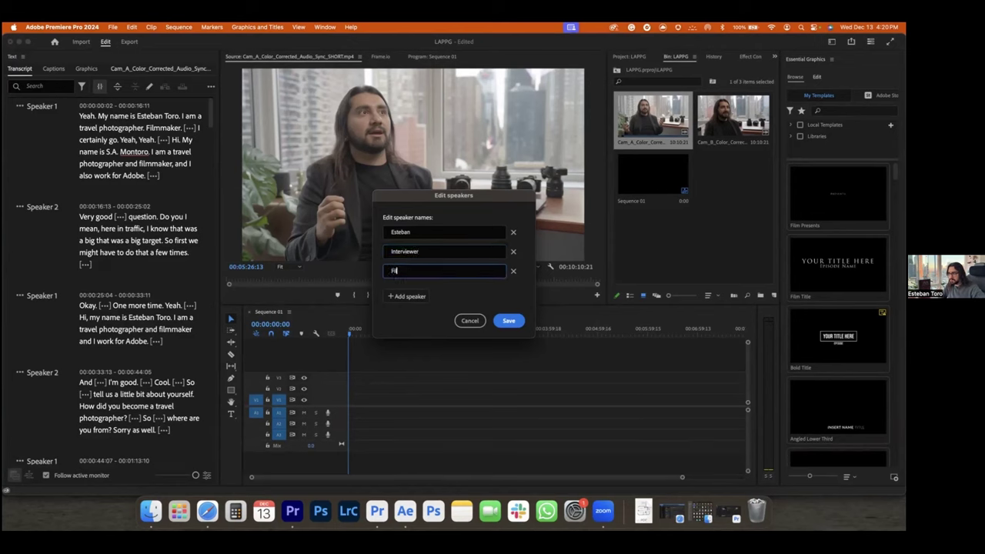
{"action": "type", "text": "ilmmaker"}
{"action": "key", "text": "Tab"}
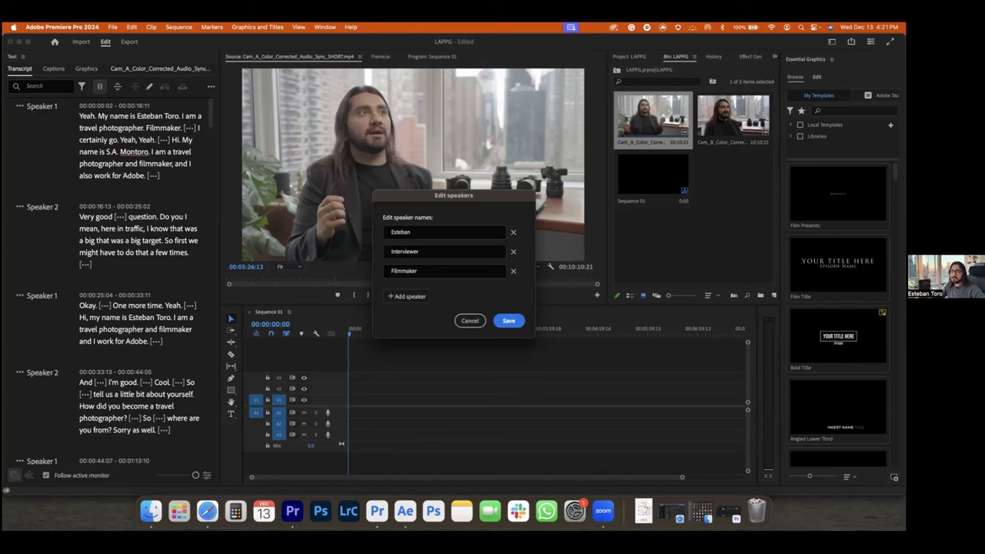
{"action": "left_click", "coordinate": [509, 321]}
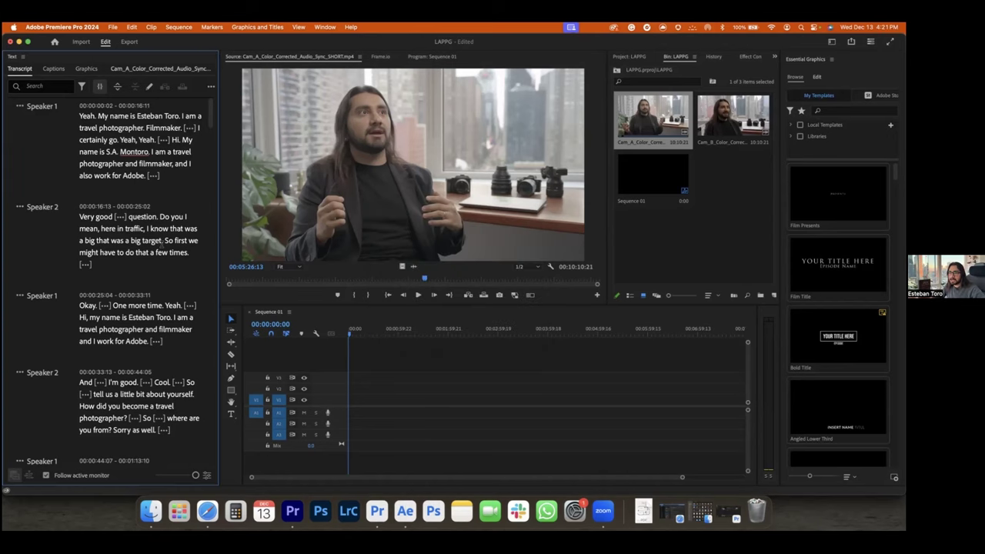
Review the renamed transcript and place the cursor at its first word
{"action": "scroll", "coordinate": [70, 193], "scroll_direction": "down", "scroll_amount": 5}
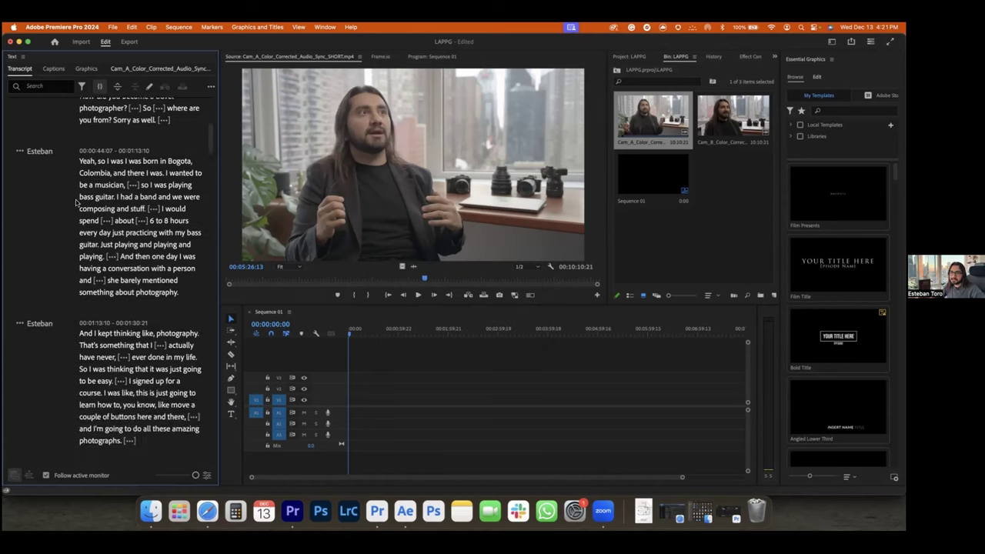
{"action": "scroll", "coordinate": [74, 203], "scroll_direction": "up", "scroll_amount": 5}
{"action": "scroll", "coordinate": [36, 175], "scroll_direction": "down", "scroll_amount": 5}
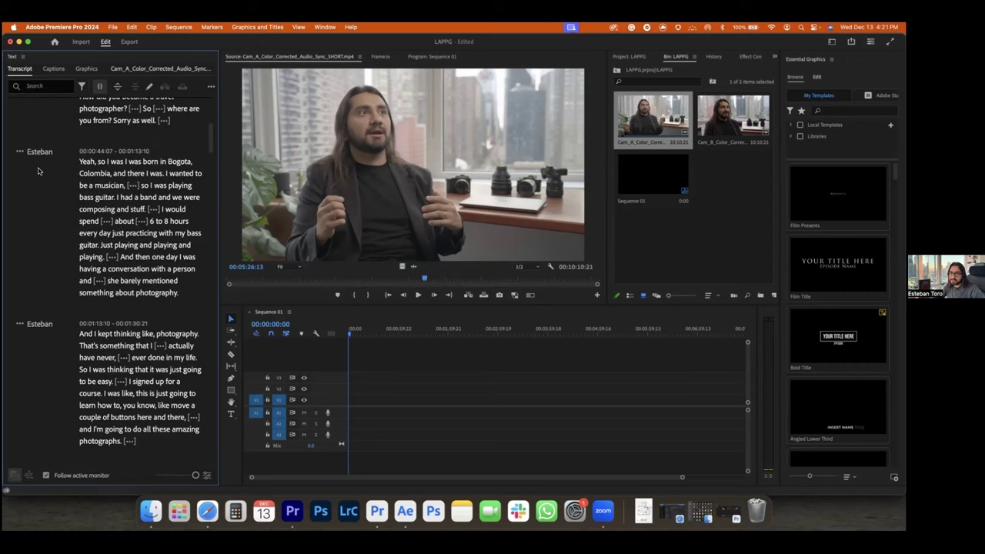
{"action": "scroll", "coordinate": [37, 171], "scroll_direction": "up", "scroll_amount": 5}
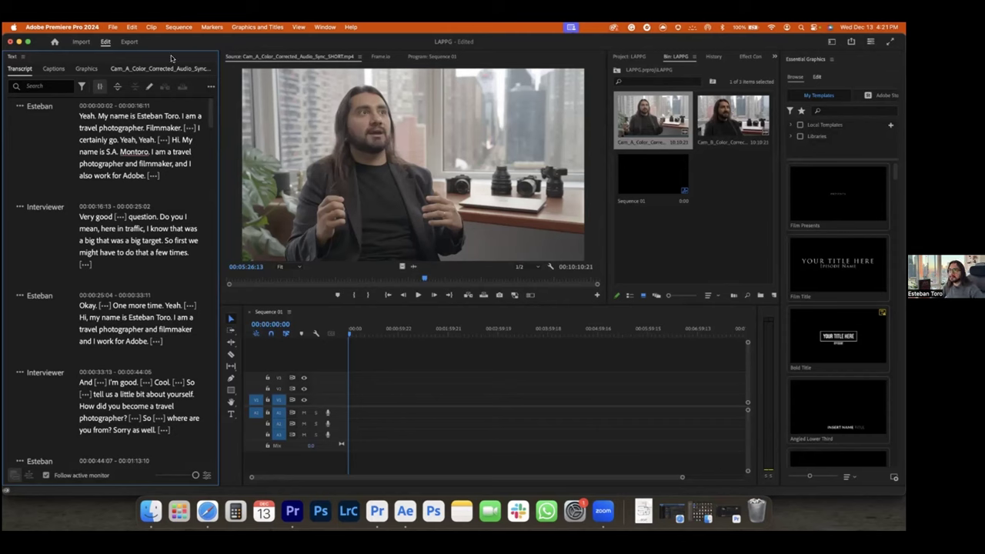
{"action": "left_click", "coordinate": [86, 115]}
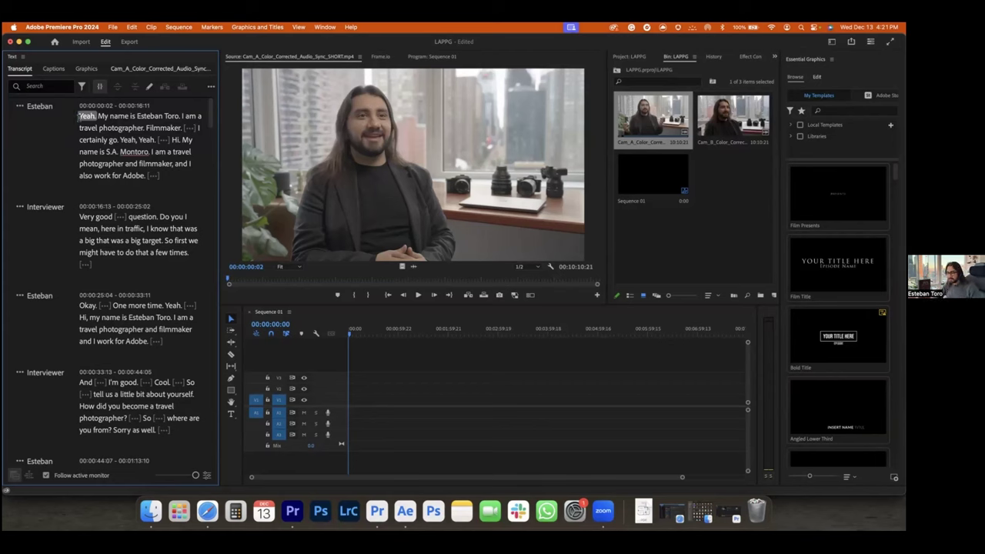
Play Cam_A from the first word, then select the 'Hi, my name is…' through 'I work for Adobe.' introduction
{"action": "key", "text": "space"}
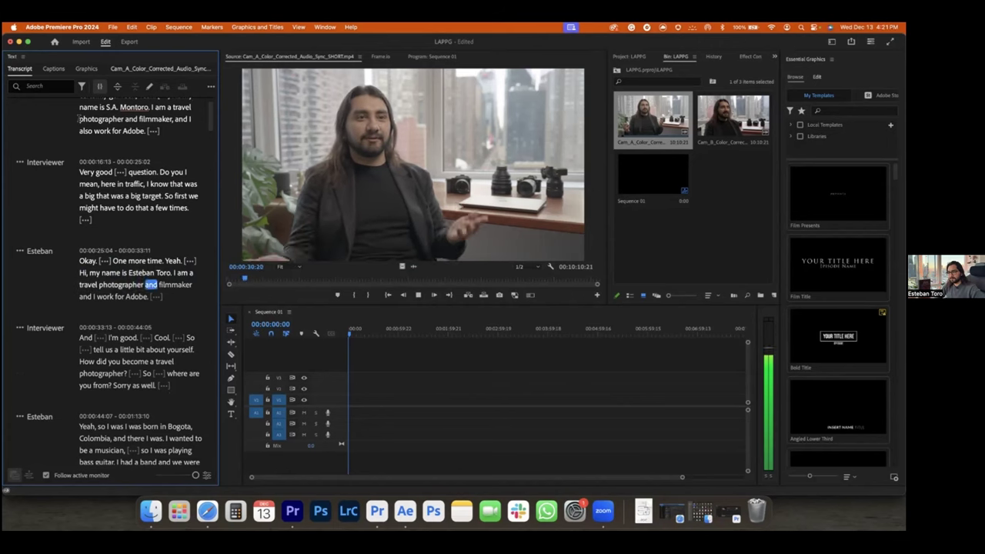
{"action": "key", "text": "space"}
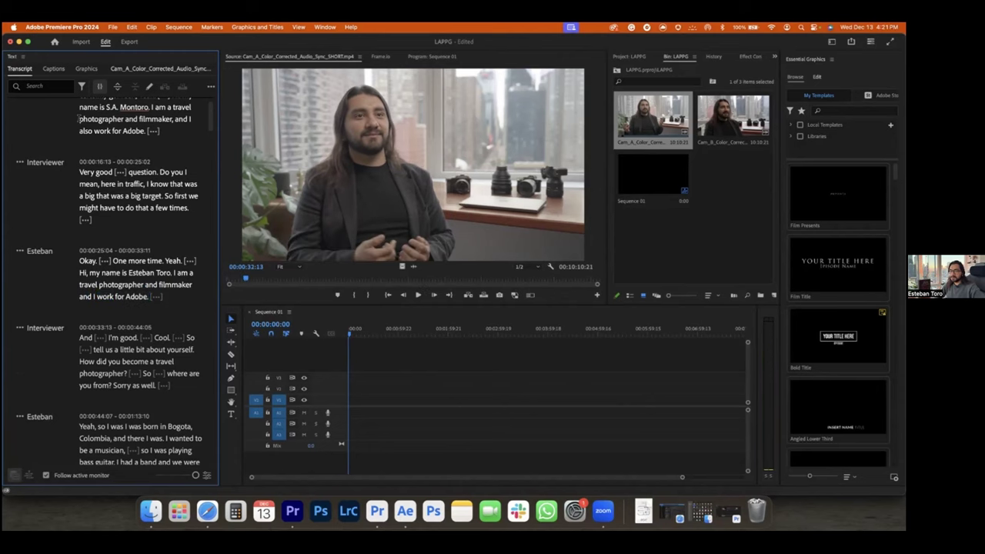
{"action": "scroll", "coordinate": [131, 207], "scroll_direction": "up", "scroll_amount": 2}
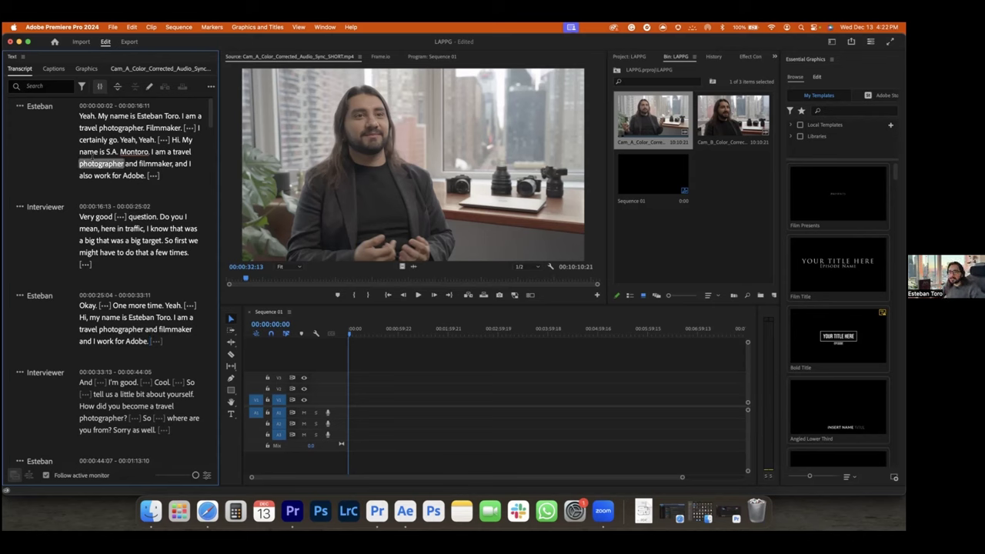
{"action": "scroll", "coordinate": [113, 256], "scroll_direction": "down", "scroll_amount": 2}
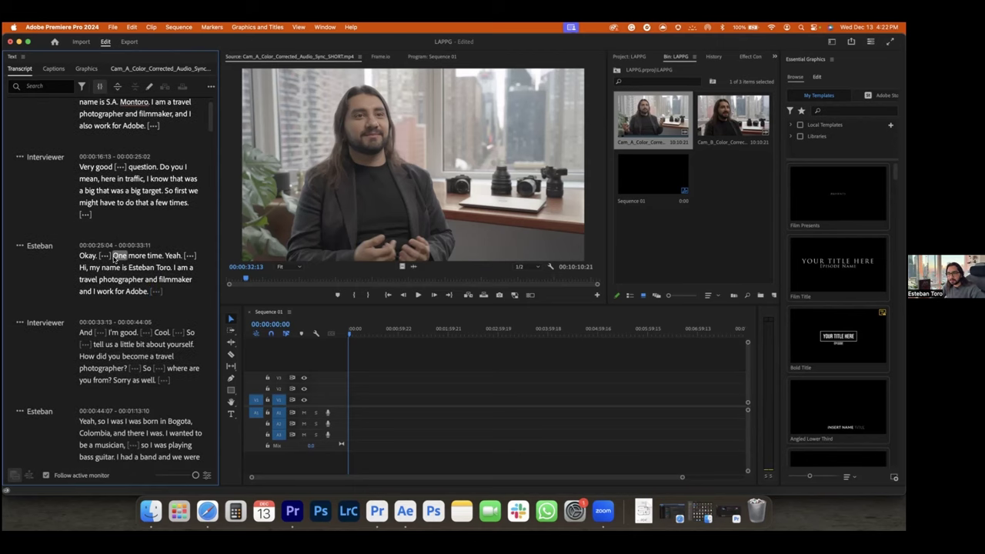
{"action": "scroll", "coordinate": [85, 272], "scroll_direction": "down", "scroll_amount": 1}
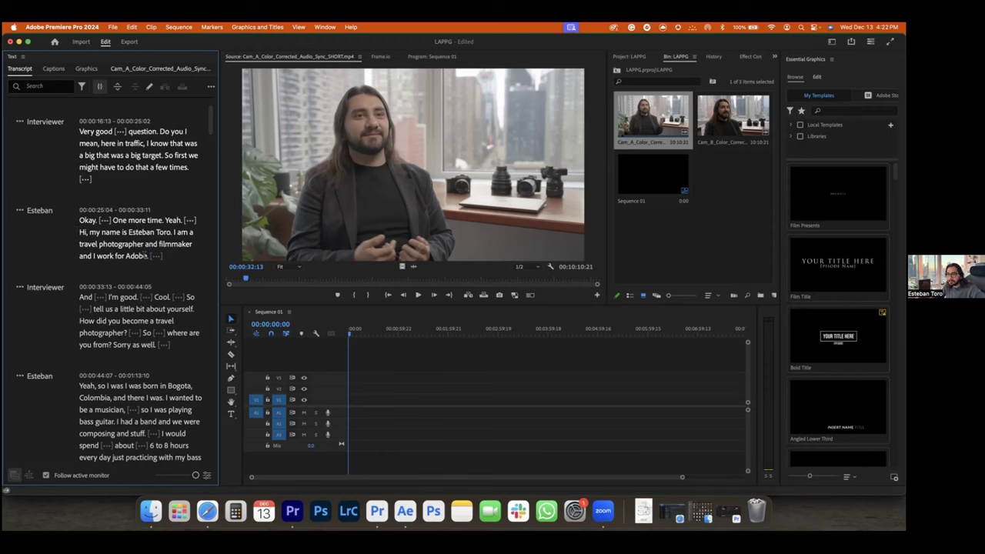
{"action": "left_click_drag", "start_coordinate": [77, 231], "coordinate": [149, 256]}
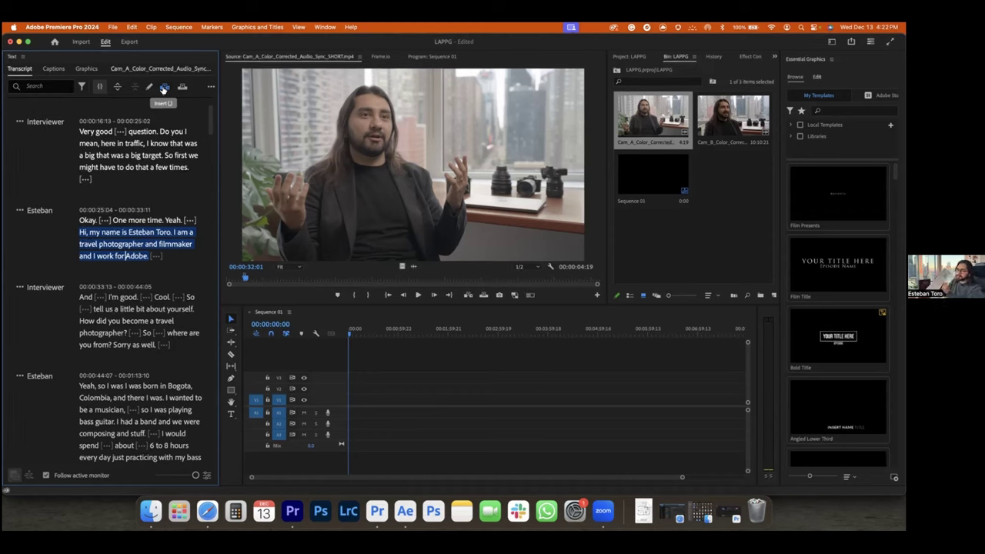
Insert the introduction into Sequence 01 and select 'I wanted to be a musician' through 'composing and stuff.'
{"action": "left_click", "coordinate": [163, 90]}
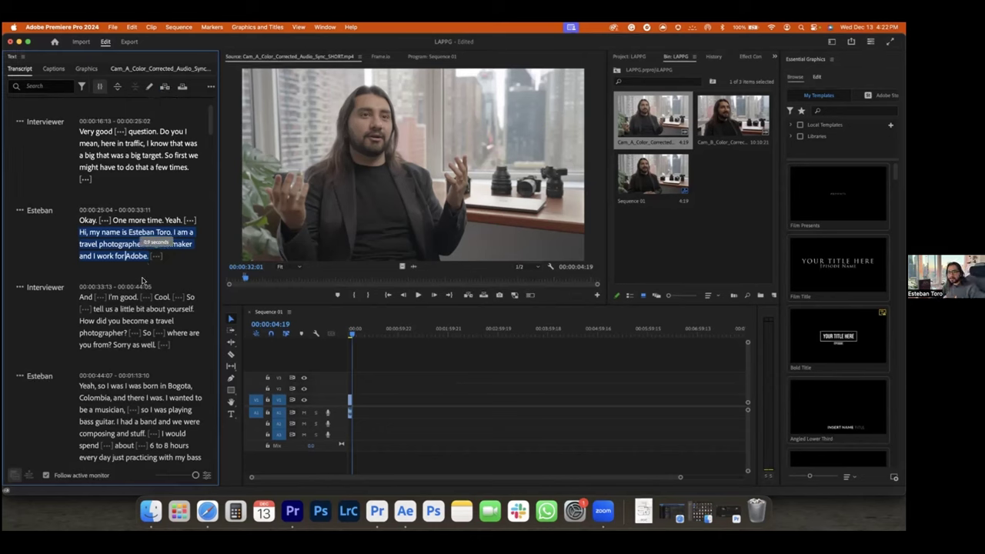
{"action": "scroll", "coordinate": [115, 277], "scroll_direction": "down", "scroll_amount": 2}
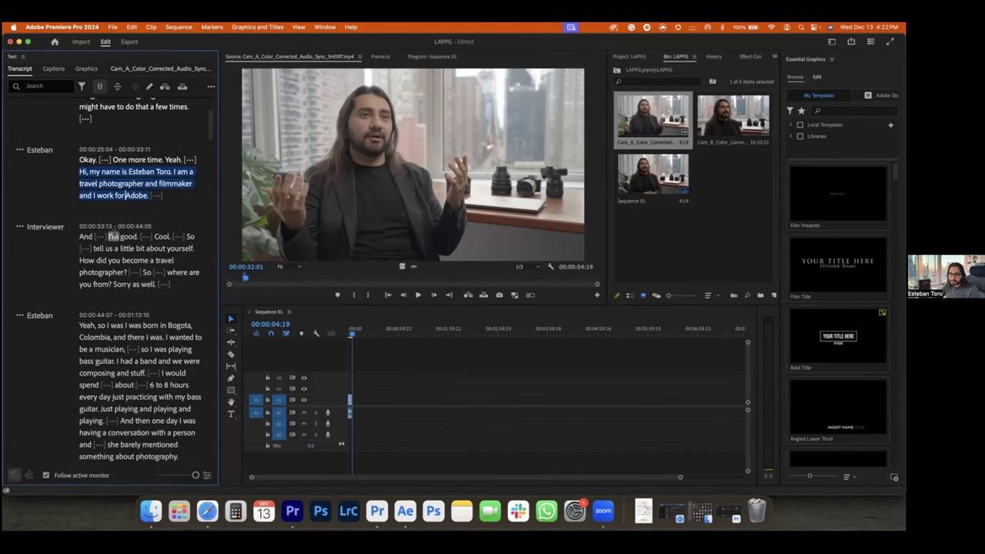
{"action": "scroll", "coordinate": [119, 261], "scroll_direction": "down", "scroll_amount": 1}
{"action": "scroll", "coordinate": [118, 262], "scroll_direction": "down", "scroll_amount": 3}
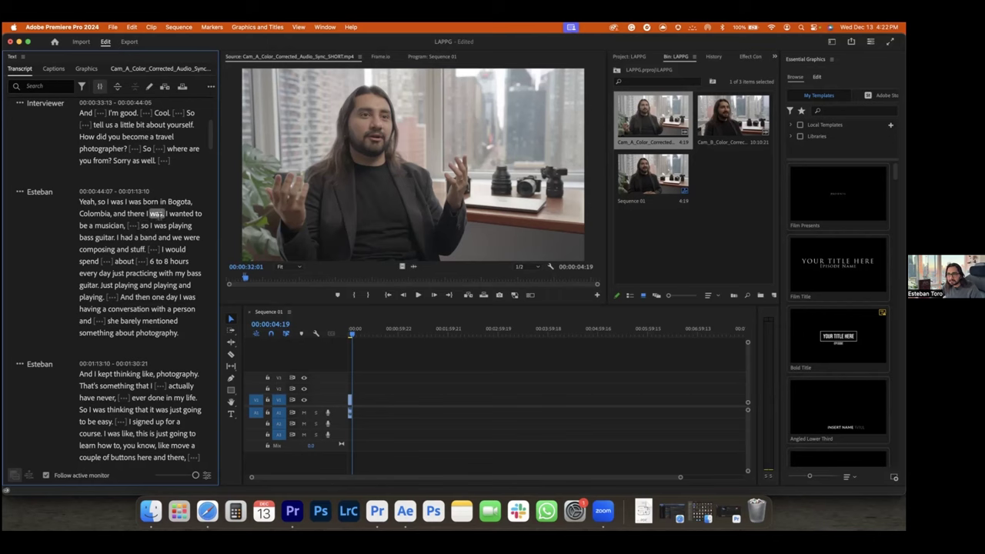
{"action": "left_click_drag", "start_coordinate": [165, 213], "coordinate": [117, 226]}
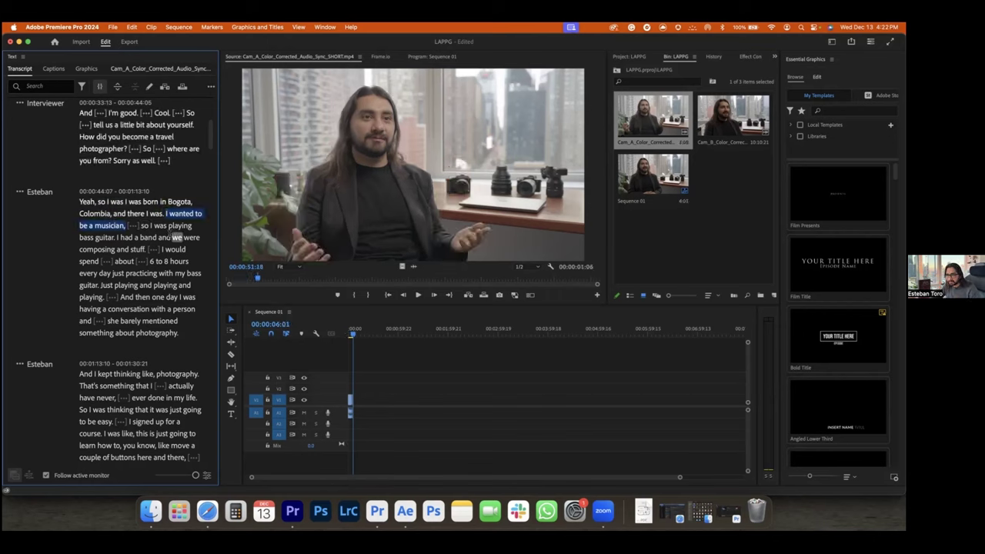
{"action": "left_click_drag", "start_coordinate": [141, 226], "coordinate": [162, 332]}
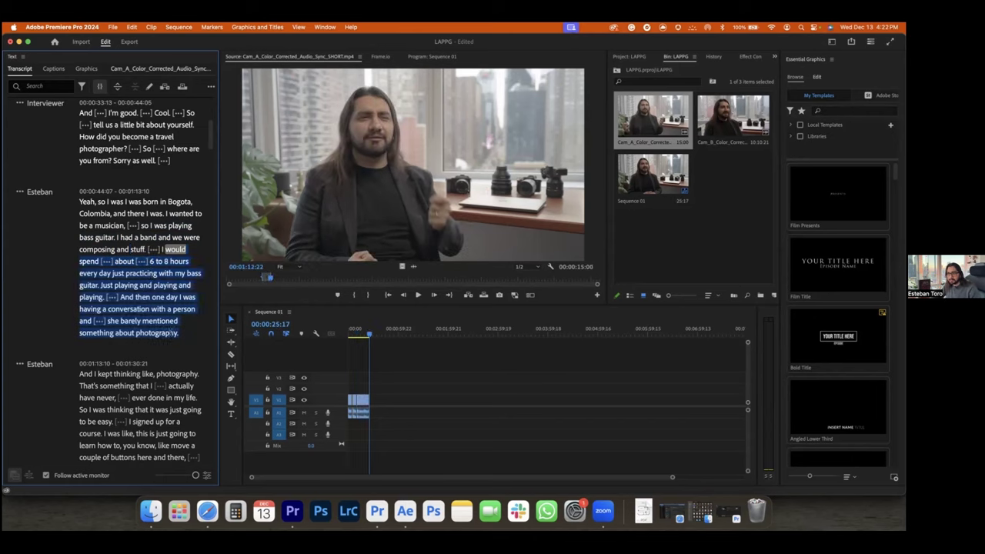
Select the passage from 'so' to 'the settings and stuff.' and zoom the timeline onto the new clips
{"action": "scroll", "coordinate": [171, 332], "scroll_direction": "down", "scroll_amount": 2}
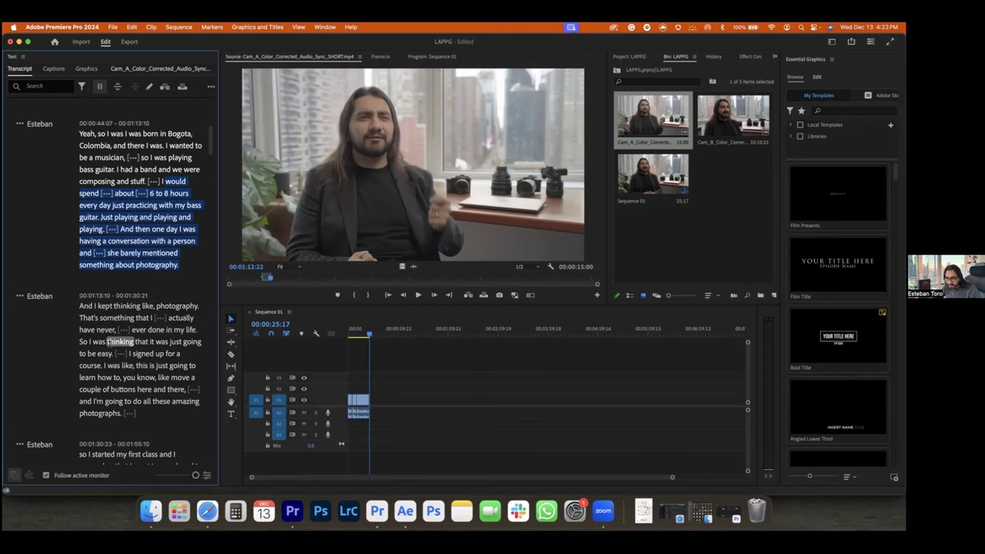
{"action": "scroll", "coordinate": [115, 368], "scroll_direction": "down", "scroll_amount": 3}
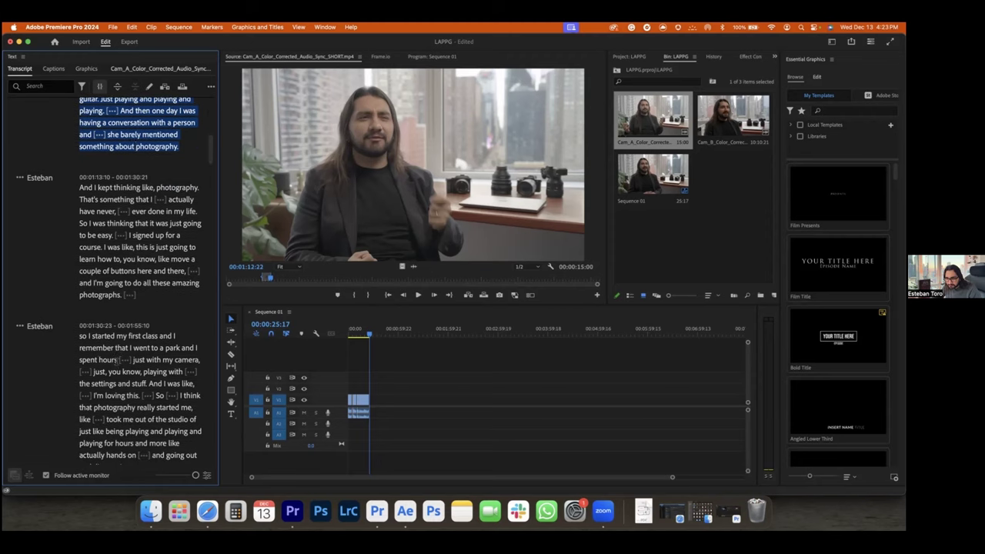
{"action": "scroll", "coordinate": [117, 359], "scroll_direction": "down", "scroll_amount": 1}
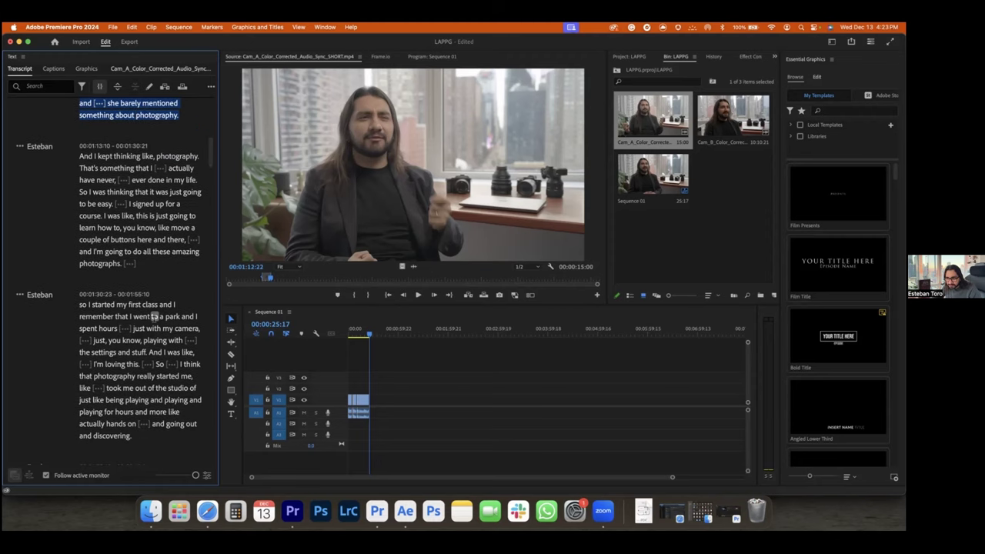
{"action": "left_click", "coordinate": [83, 305]}
{"action": "left_click_drag", "start_coordinate": [83, 305], "coordinate": [161, 352]}
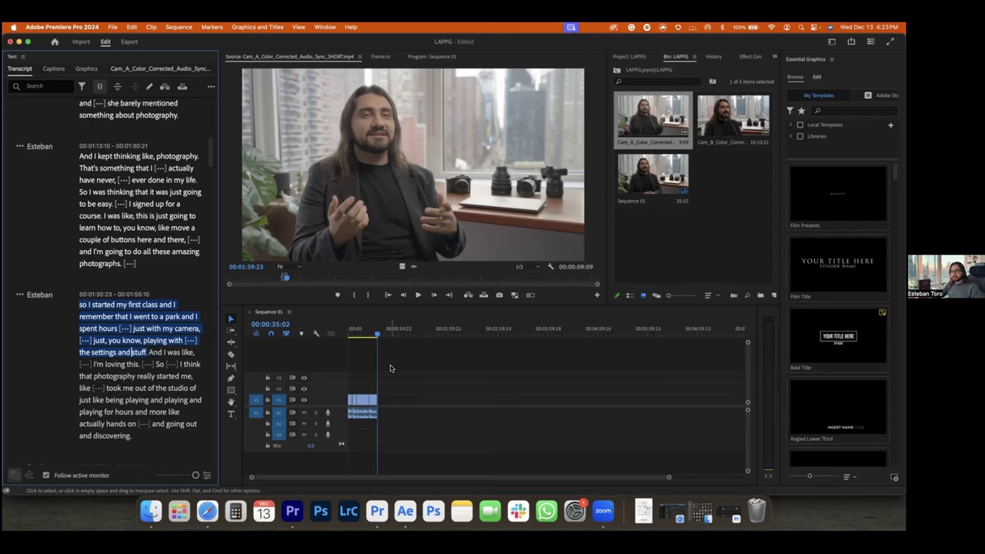
{"action": "key", "text": "z"}
{"action": "left_click", "coordinate": [359, 369]}
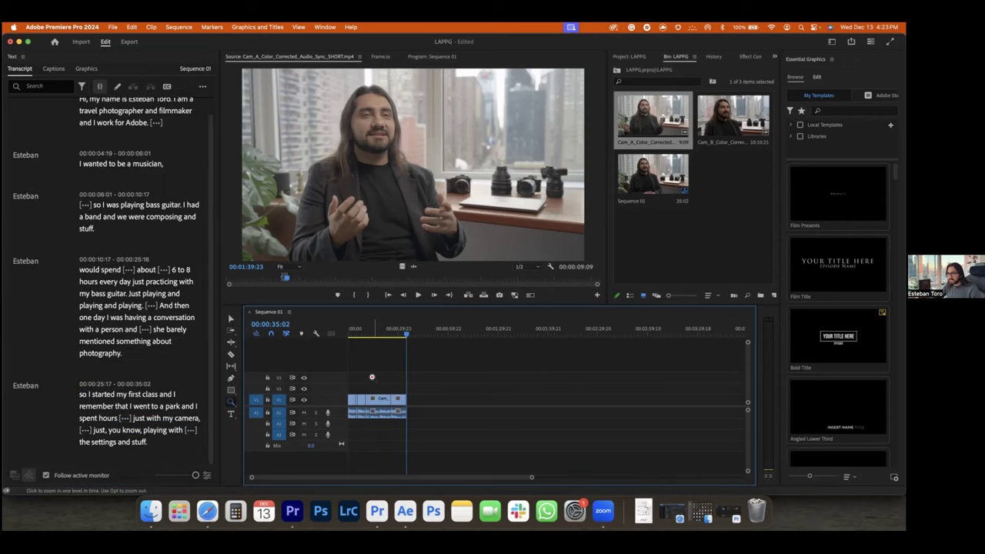
Play the Sequence 01 rough cut from its start and cue the playhead back at the beginning
{"action": "left_click", "coordinate": [374, 379]}
{"action": "left_click", "coordinate": [350, 331]}
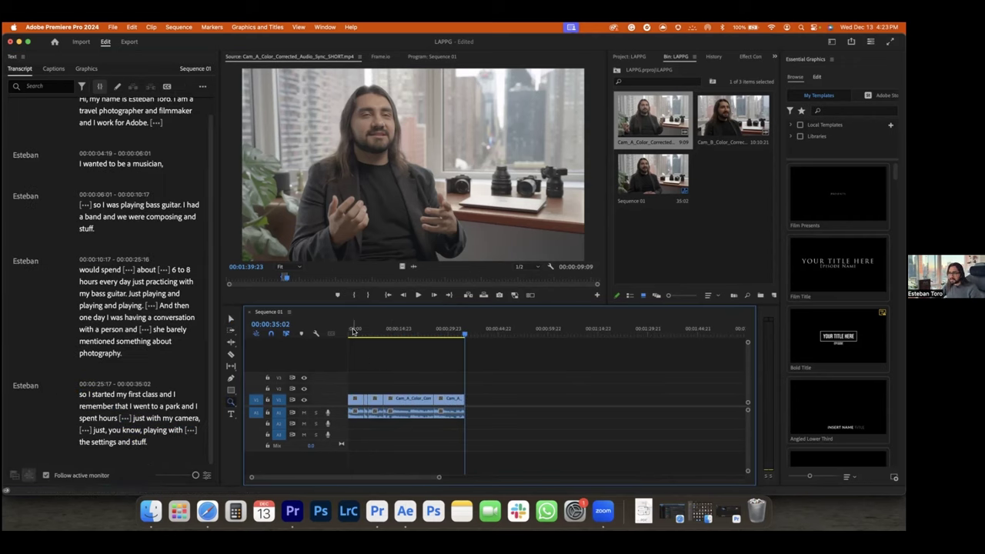
{"action": "key", "text": "space"}
{"action": "left_click", "coordinate": [350, 331]}
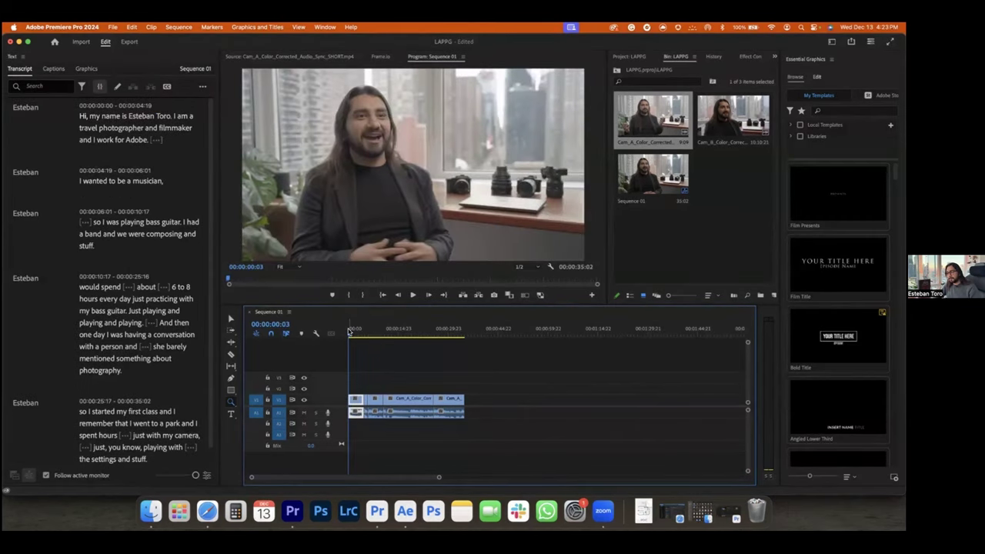
{"action": "key", "text": "space"}
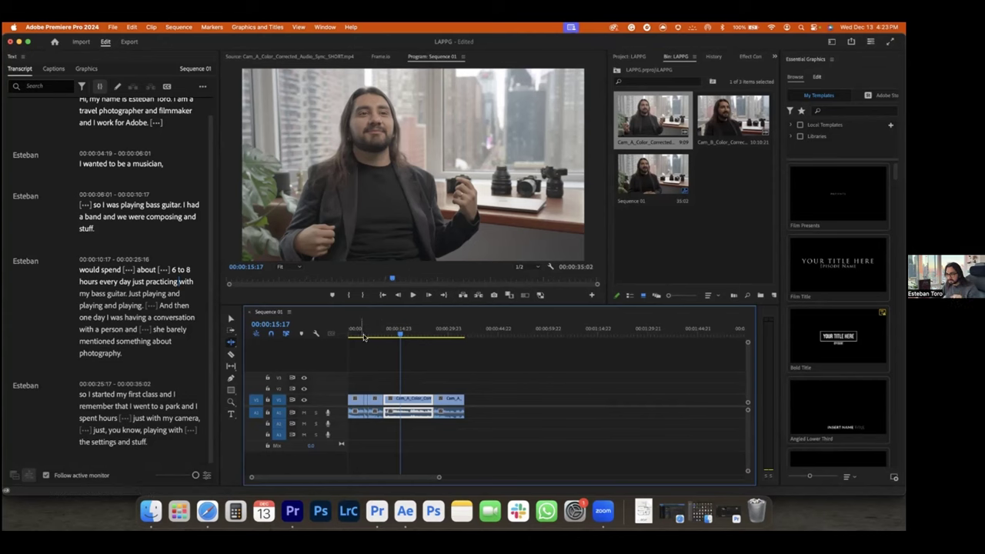
{"action": "left_click", "coordinate": [348, 335]}
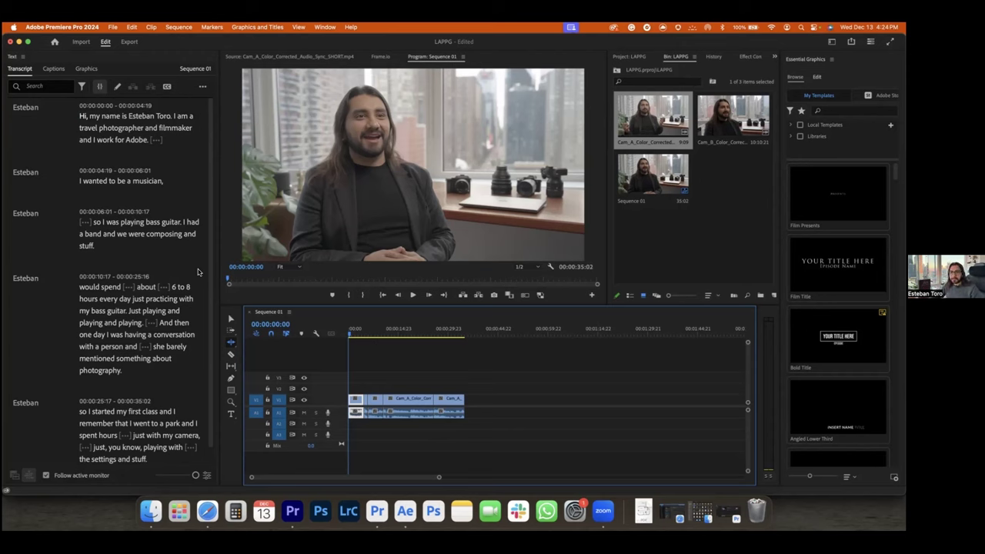
{"action": "left_click", "coordinate": [32, 85]}
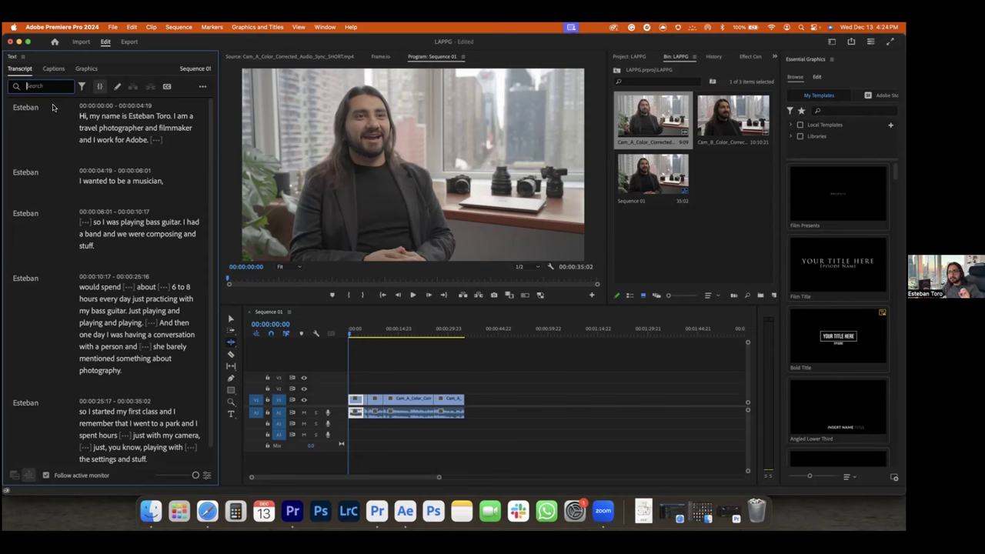
{"action": "left_click", "coordinate": [653, 133]}
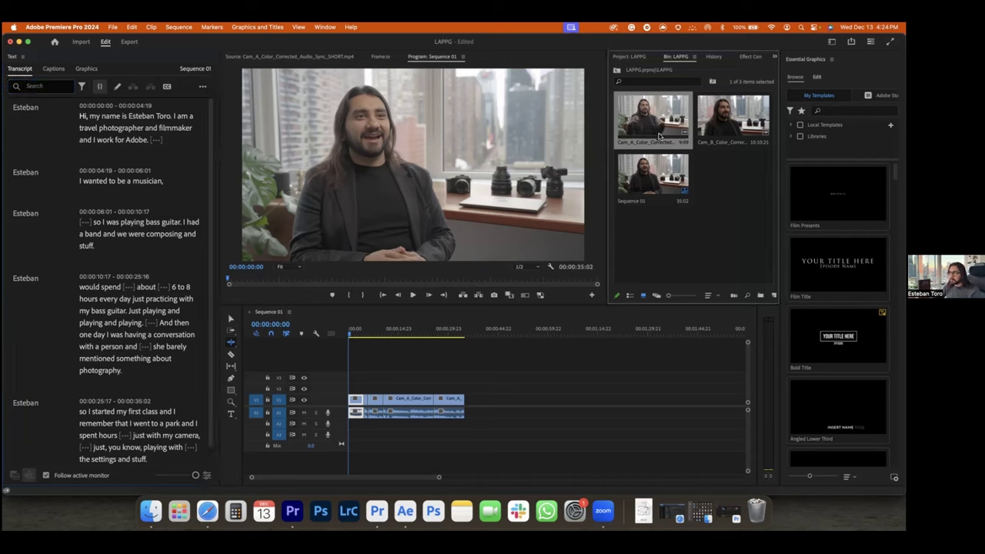
Load Cam_A in the Source Monitor and locate the misheard surname in its transcript
{"action": "double_click", "coordinate": [653, 125]}
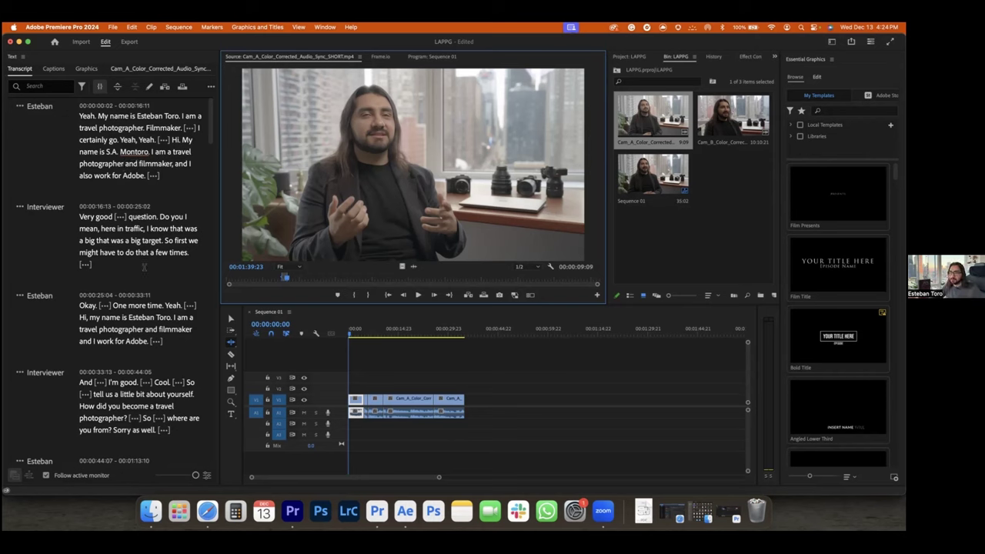
{"action": "double_click", "coordinate": [127, 150]}
{"action": "double_click", "coordinate": [89, 151]}
{"action": "left_click", "coordinate": [91, 152]}
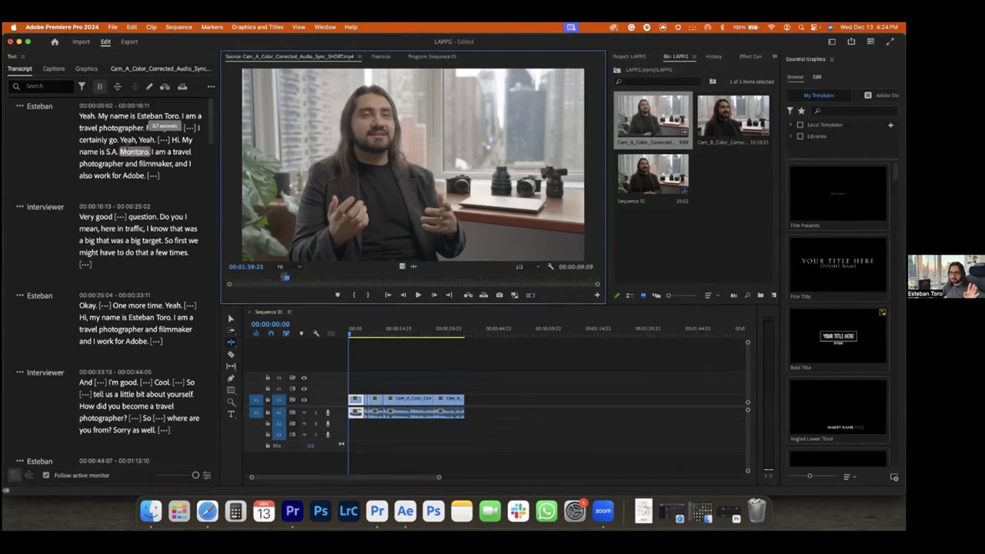
Replace every occurrence of the misheard surname in the Cam_A transcript with the interviewee's correct full name
{"action": "left_click", "coordinate": [54, 88]}
{"action": "type", "text": "s"}
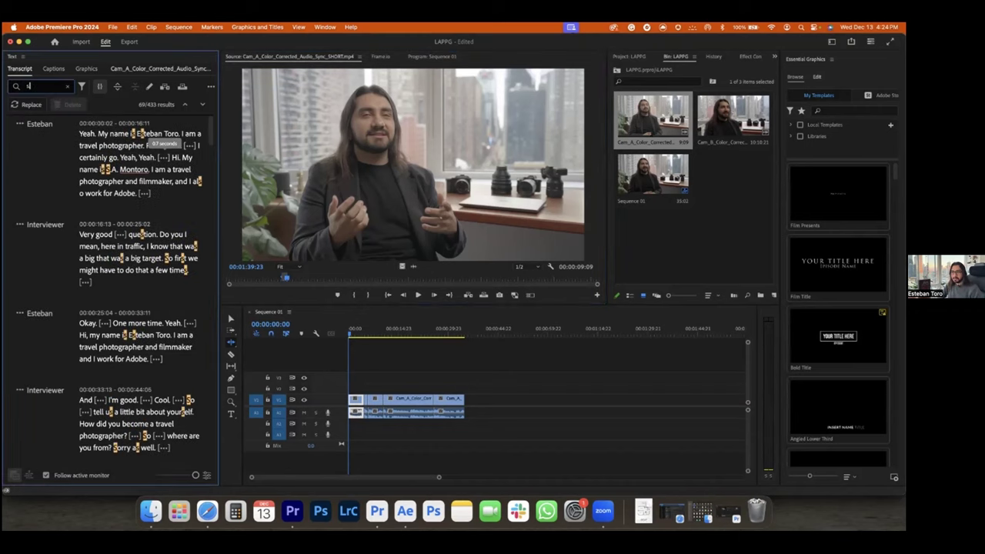
{"action": "type", "text": ".a. montoro"}
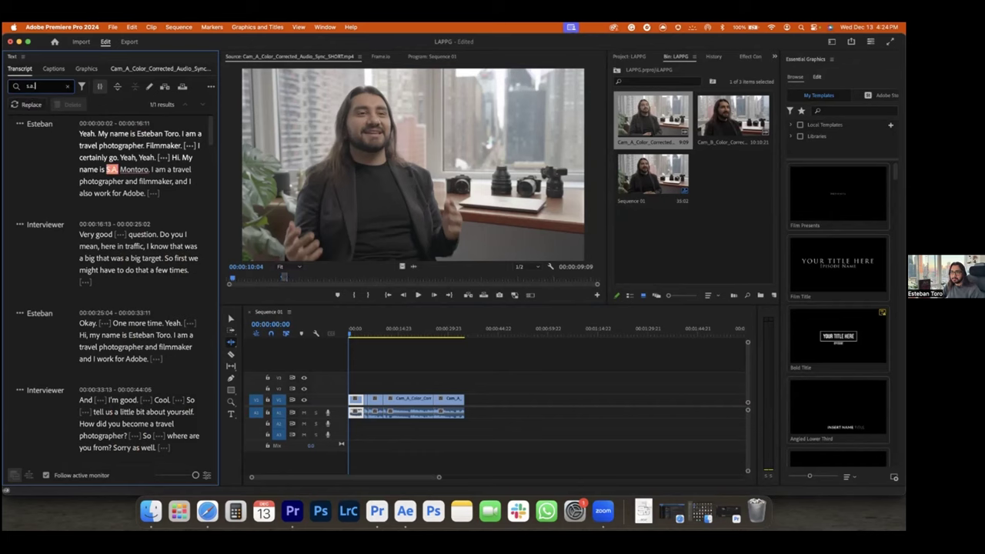
{"action": "left_click", "coordinate": [31, 105]}
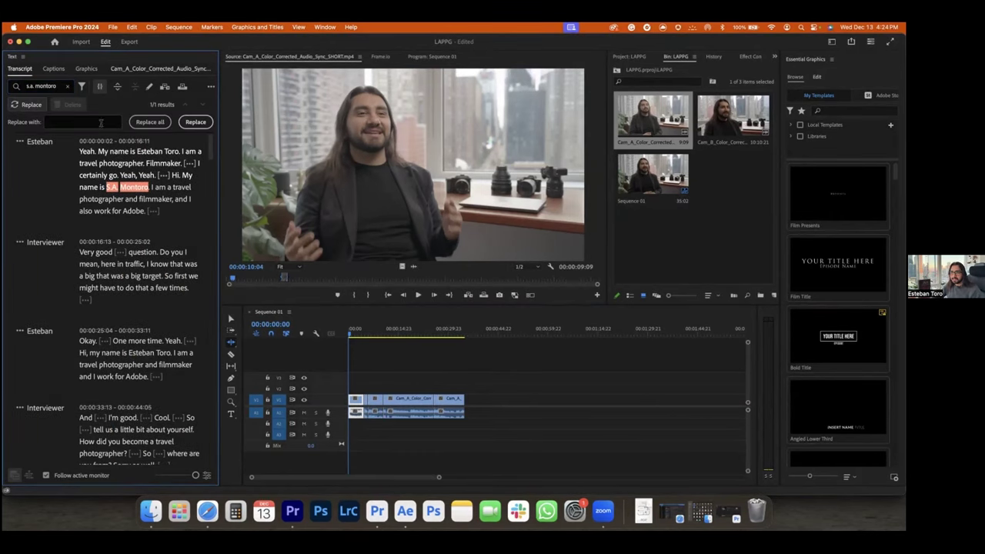
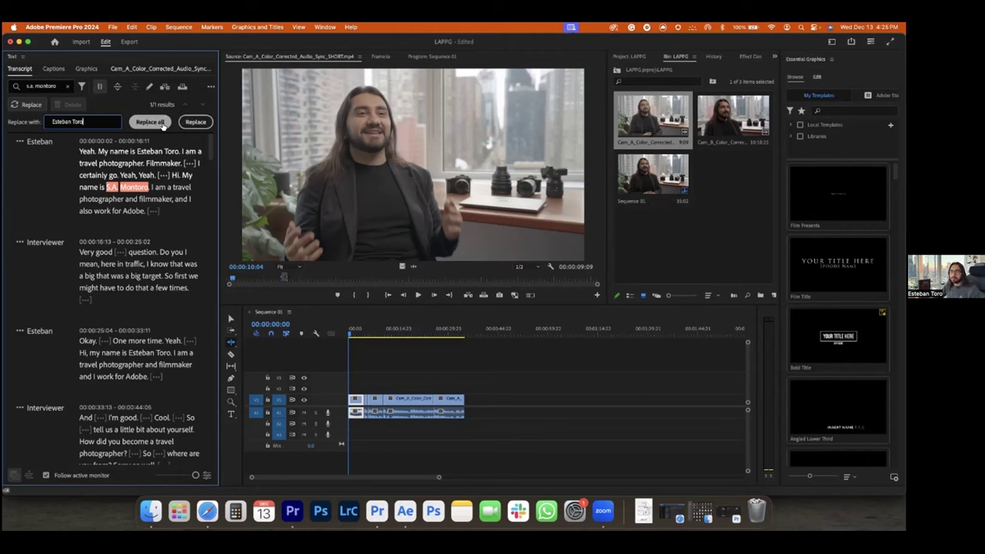
{"action": "left_click", "coordinate": [160, 123]}
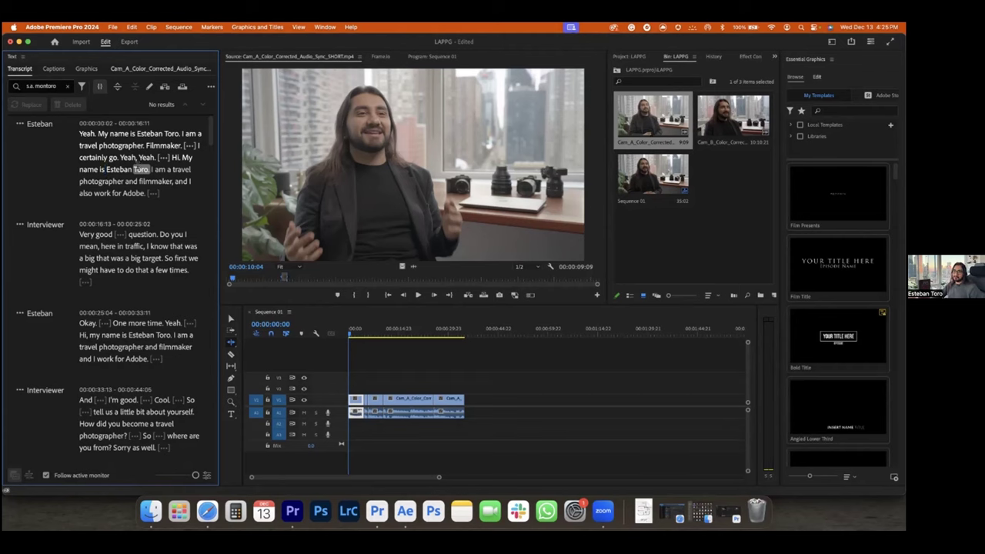
{"action": "left_click", "coordinate": [81, 86]}
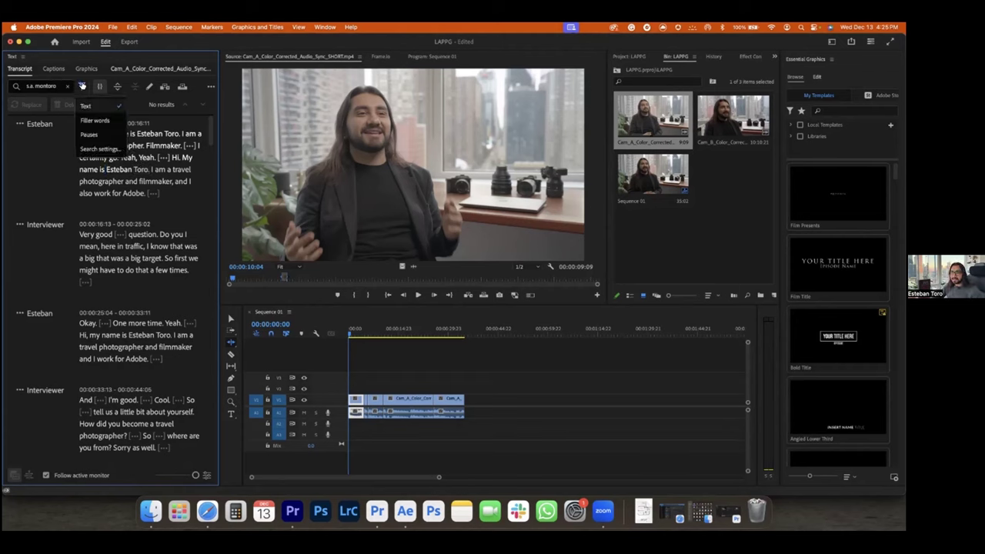
Search the Cam_A transcript for pauses, reload Cam_A, and return to the Selection tool
{"action": "left_click", "coordinate": [89, 134]}
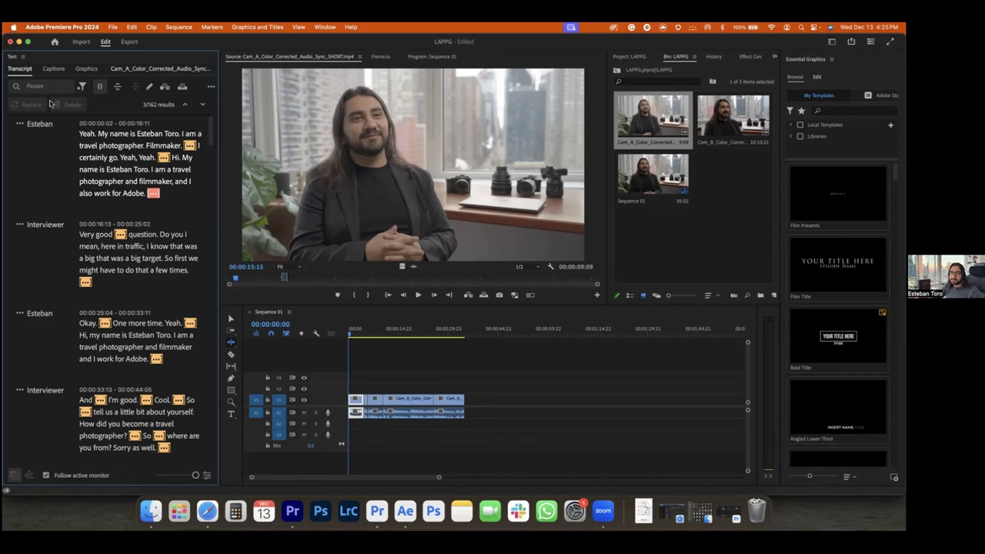
{"action": "mouse_move", "coordinate": [186, 145]}
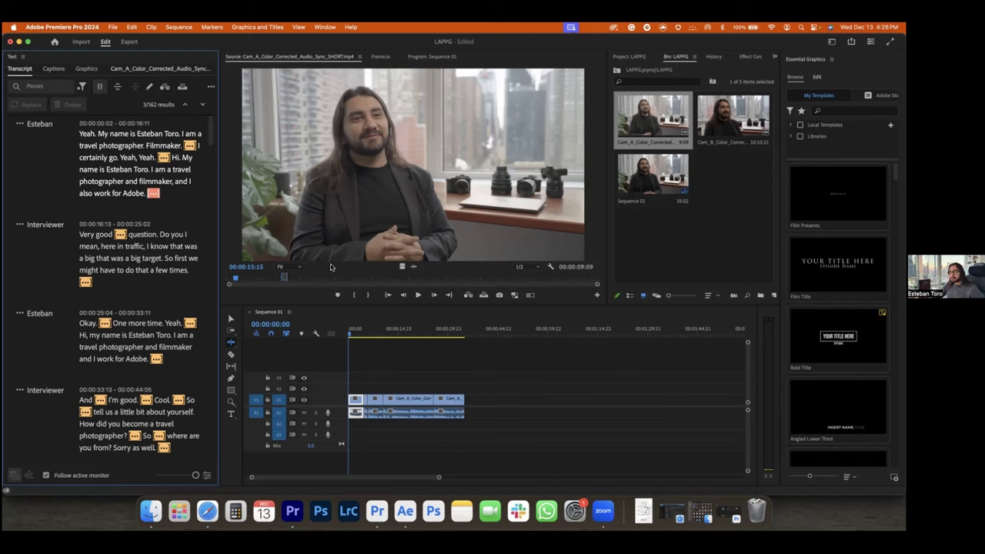
{"action": "double_click", "coordinate": [680, 118]}
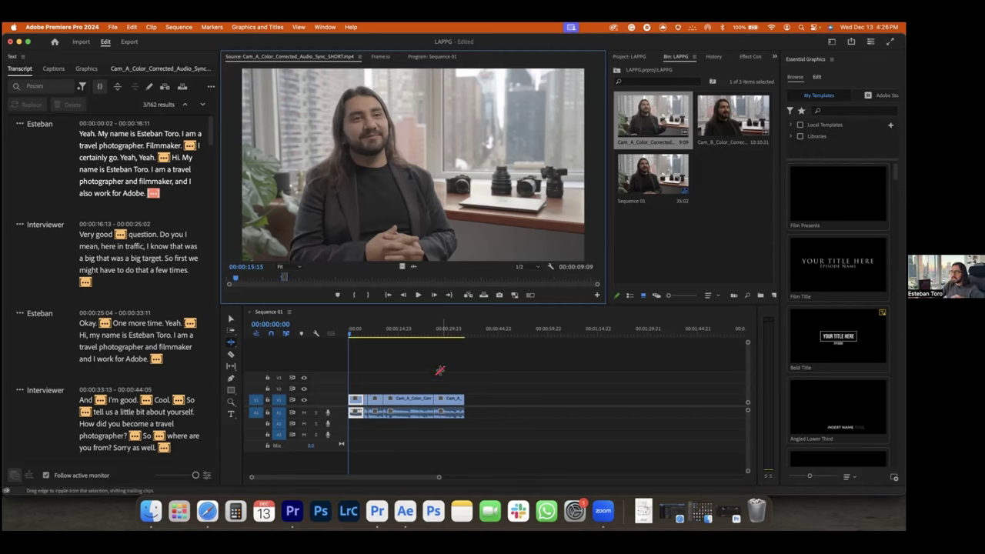
{"action": "left_click", "coordinate": [231, 318]}
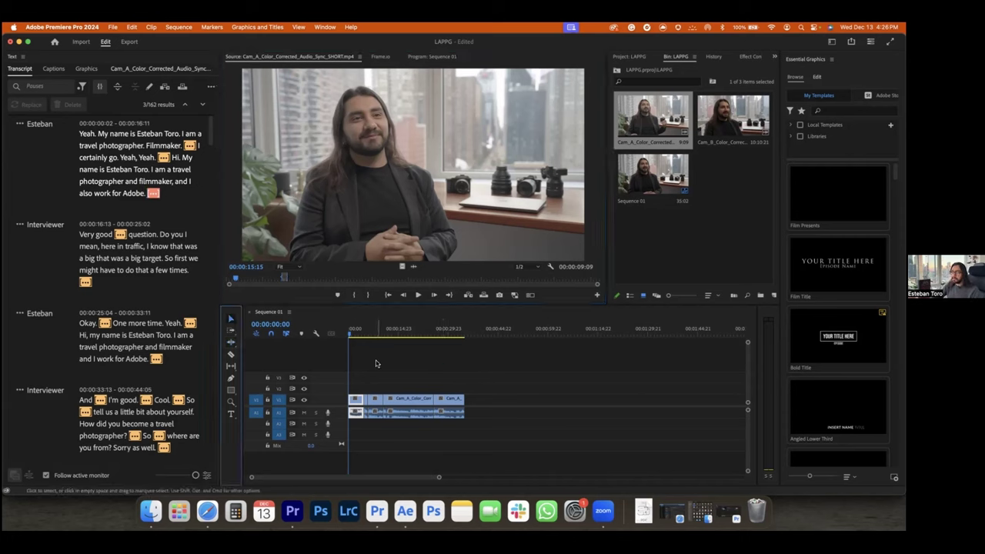
Cut the introduction paragraph from the Sequence 01 transcript and paste it at the sequence end
{"action": "left_click", "coordinate": [377, 363]}
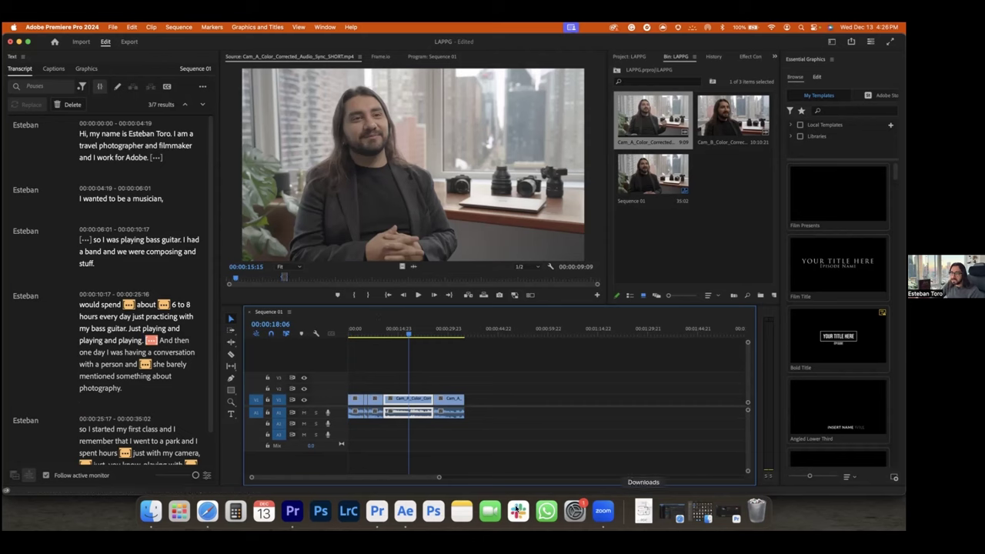
{"action": "scroll", "coordinate": [174, 215], "scroll_direction": "down", "scroll_amount": 2}
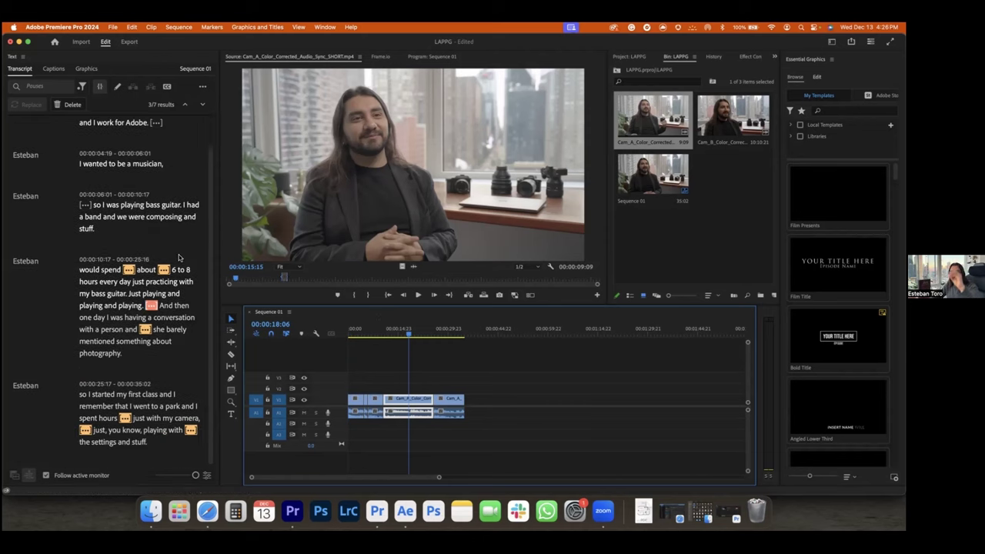
{"action": "scroll", "coordinate": [185, 297], "scroll_direction": "up", "scroll_amount": 2}
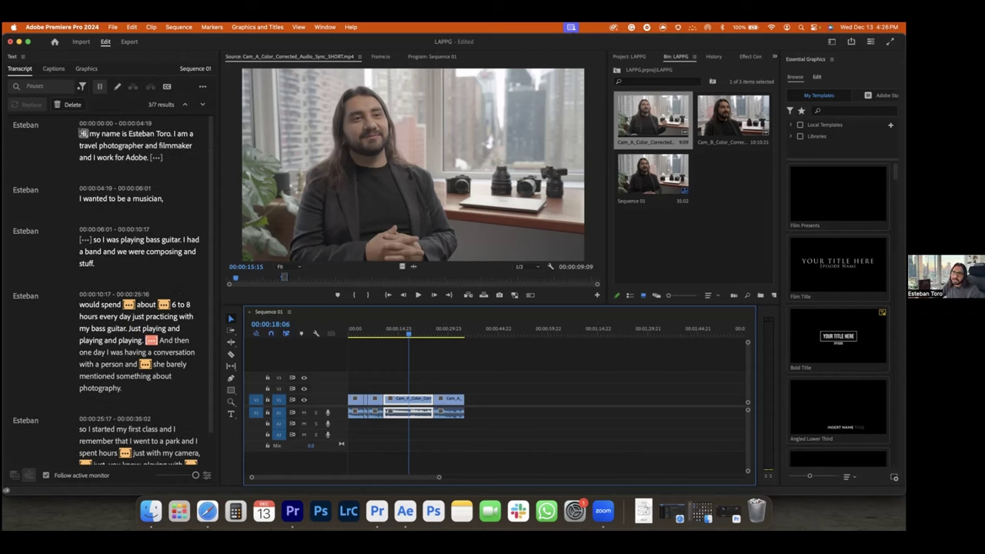
{"action": "left_click_drag", "start_coordinate": [83, 133], "coordinate": [169, 158]}
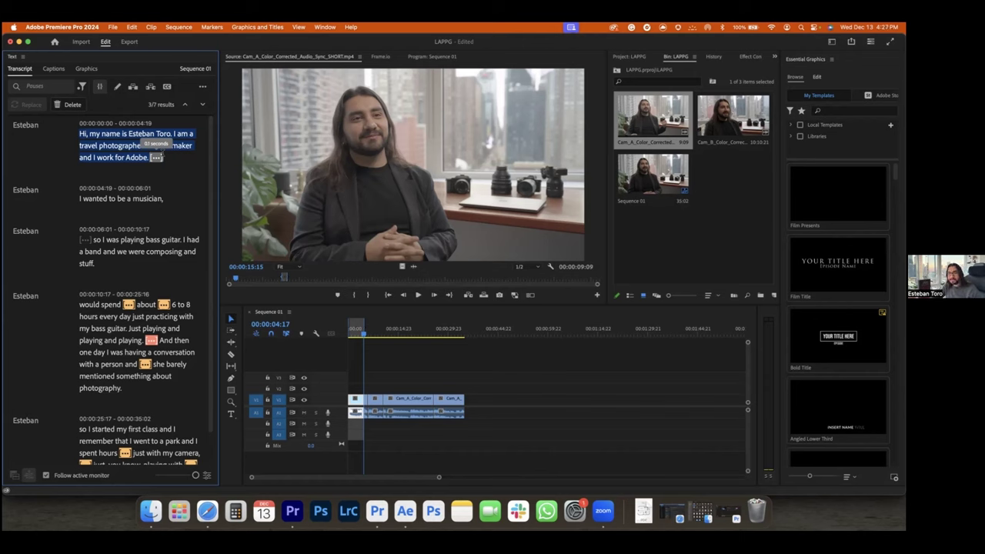
{"action": "key", "text": "Delete"}
{"action": "left_click", "coordinate": [448, 337]}
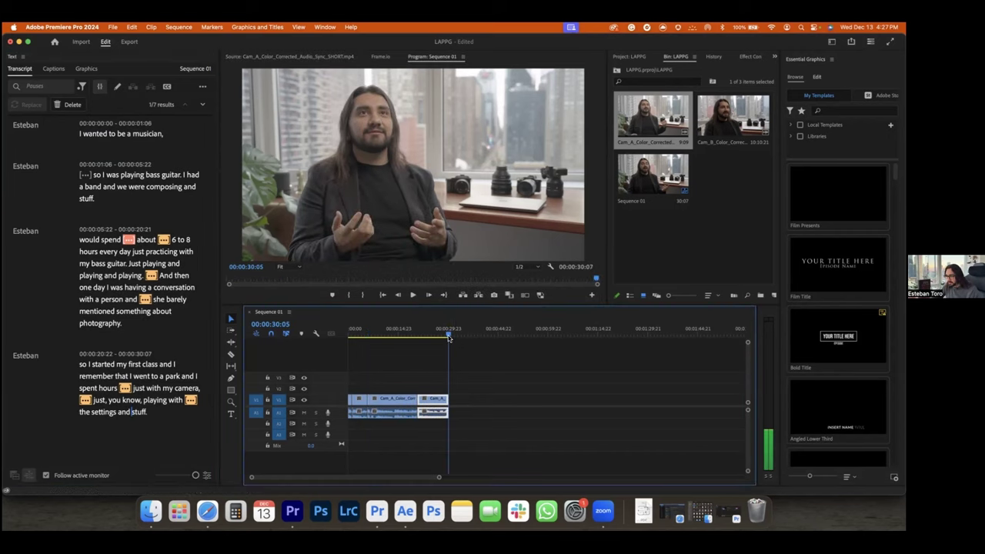
{"action": "left_click", "coordinate": [448, 337]}
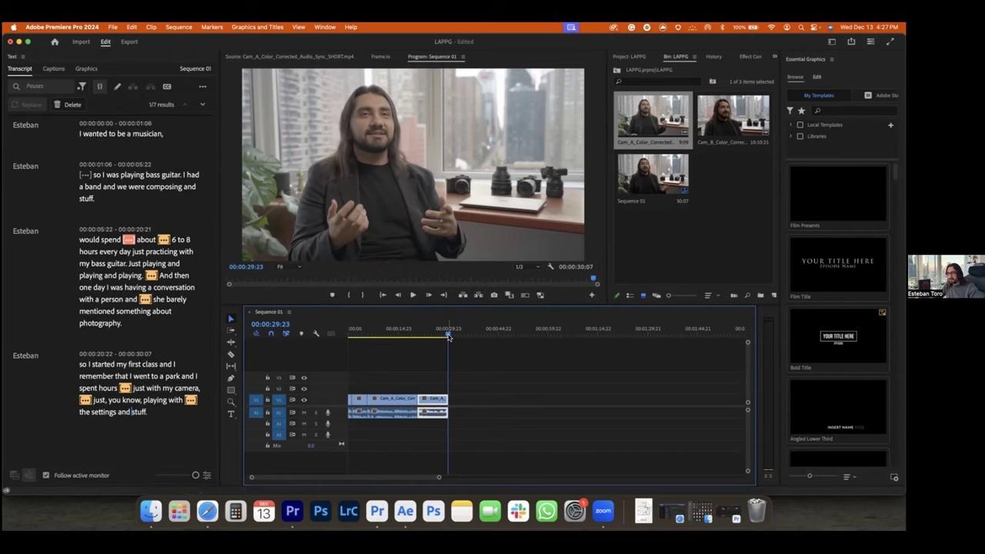
{"action": "key", "text": "super+v"}
Move the introduction clip back to the sequence start and mark the whole sequence as in/out range
{"action": "left_click", "coordinate": [350, 331]}
{"action": "left_click", "coordinate": [429, 331]}
{"action": "key", "text": "space"}
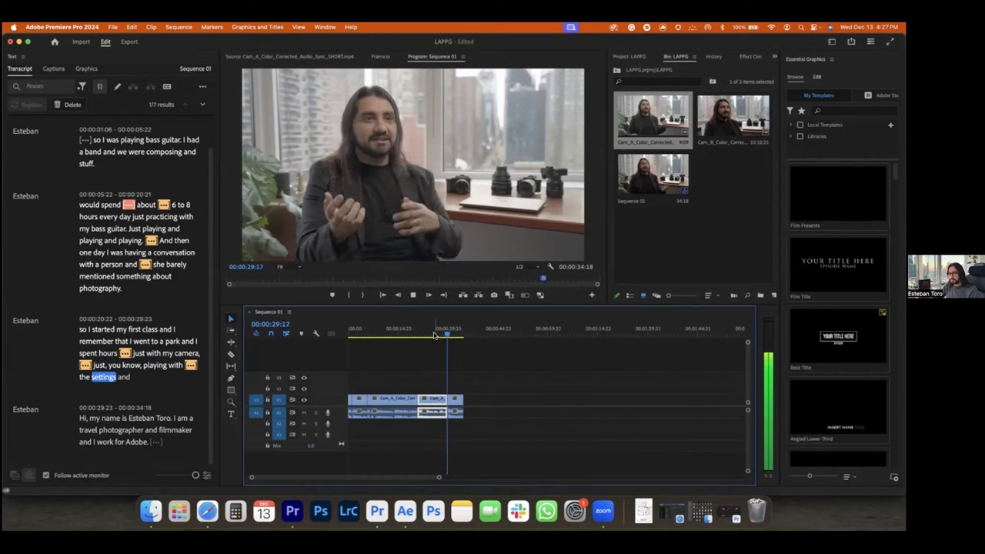
{"action": "key", "text": "space"}
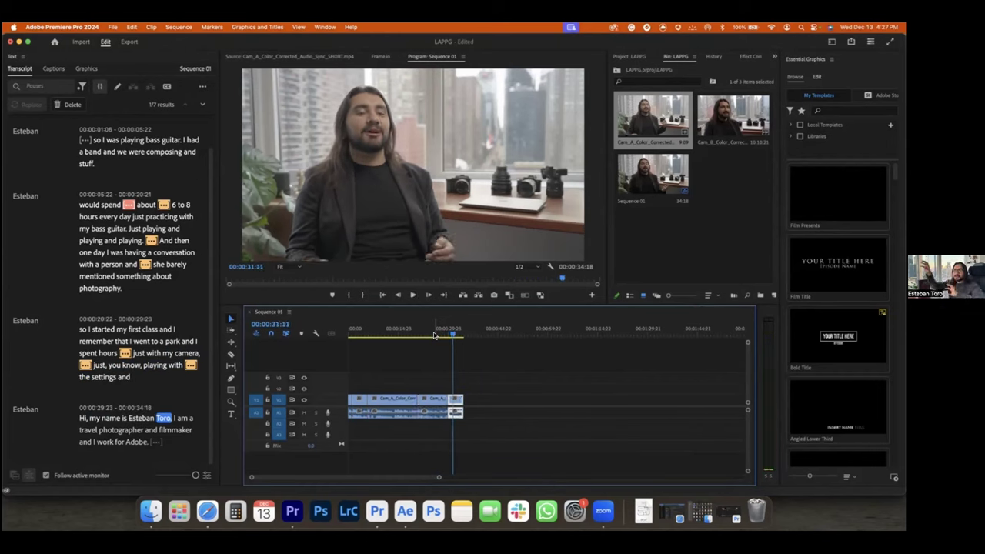
{"action": "left_click_drag", "start_coordinate": [457, 400], "coordinate": [354, 399]}
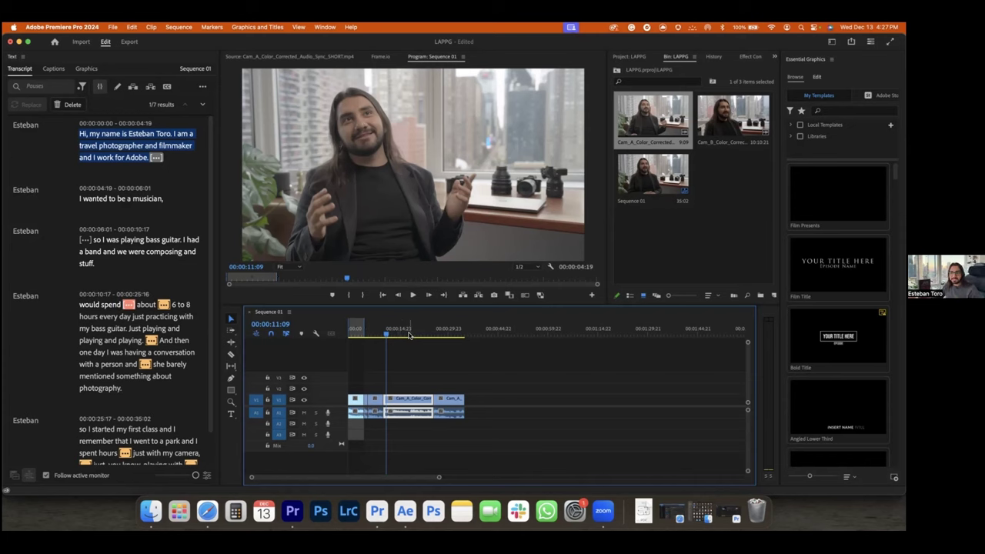
{"action": "left_click_drag", "start_coordinate": [356, 331], "coordinate": [463, 339]}
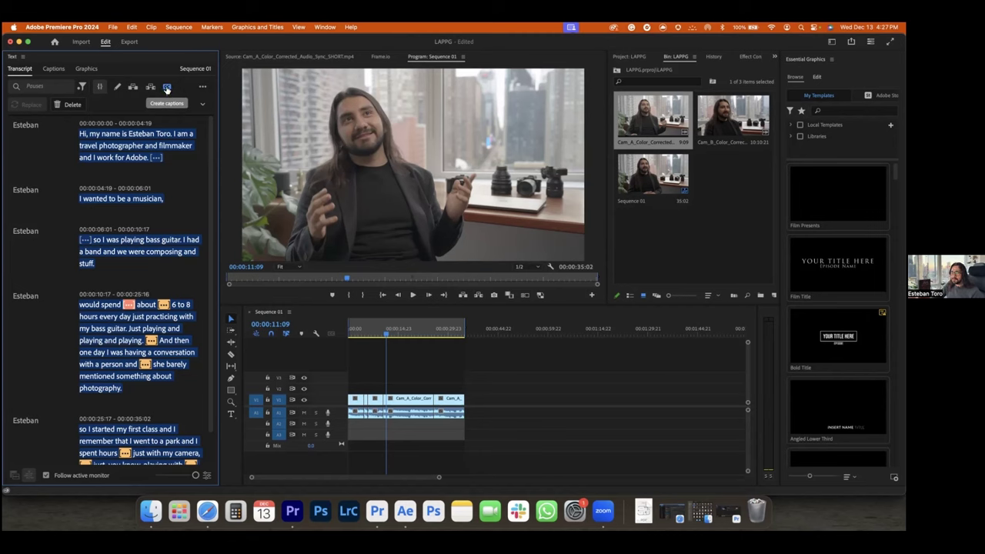
Create Subtitle-format captions for Sequence 01 as single lines, maximum length 28 characters
{"action": "left_click", "coordinate": [167, 89]}
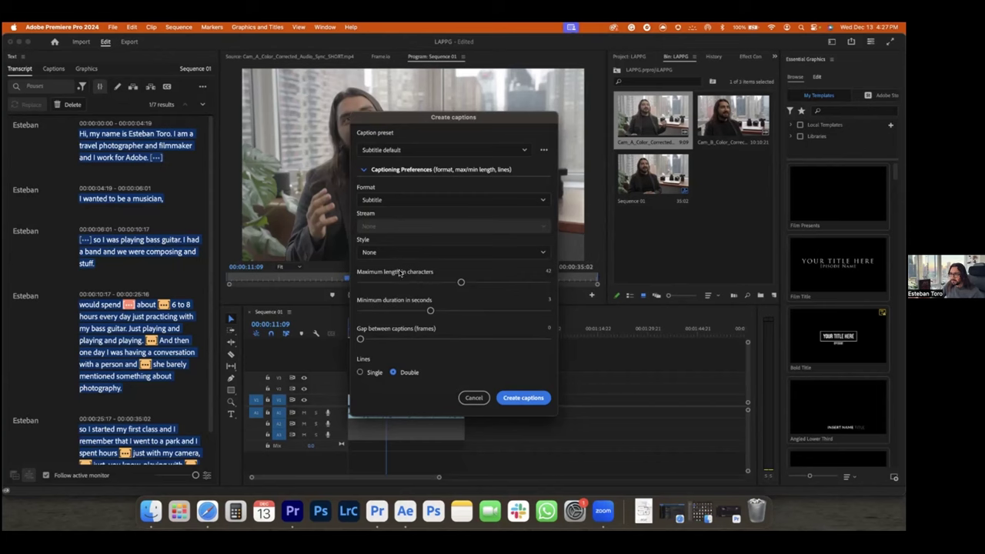
{"action": "left_click_drag", "start_coordinate": [414, 284], "coordinate": [421, 284]}
{"action": "left_click", "coordinate": [376, 253]}
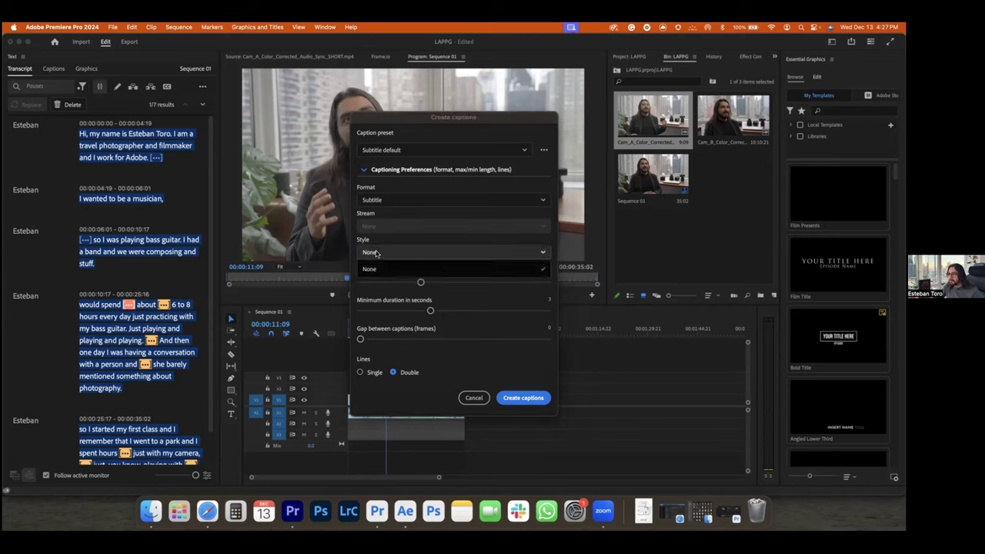
{"action": "left_click", "coordinate": [376, 254]}
{"action": "left_click", "coordinate": [391, 200]}
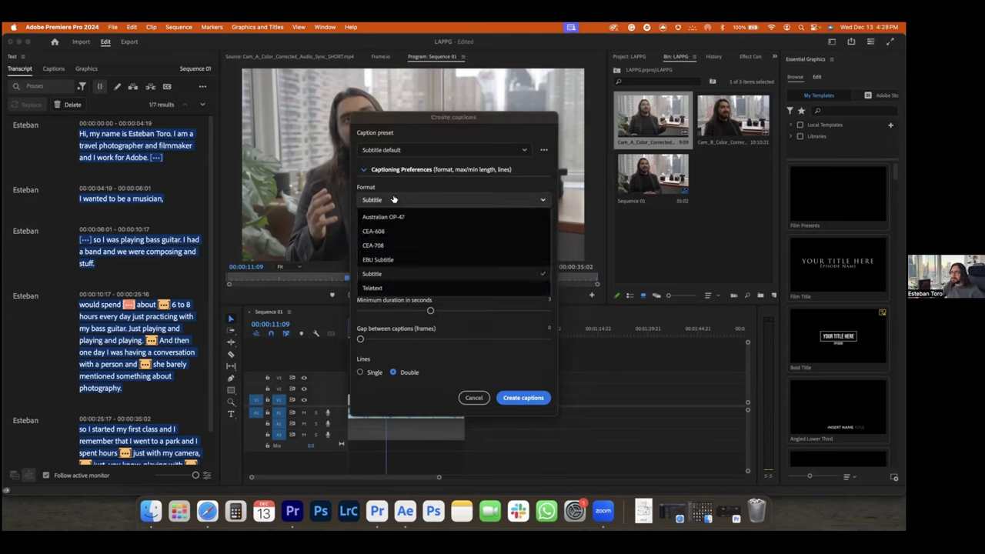
{"action": "left_click", "coordinate": [390, 203]}
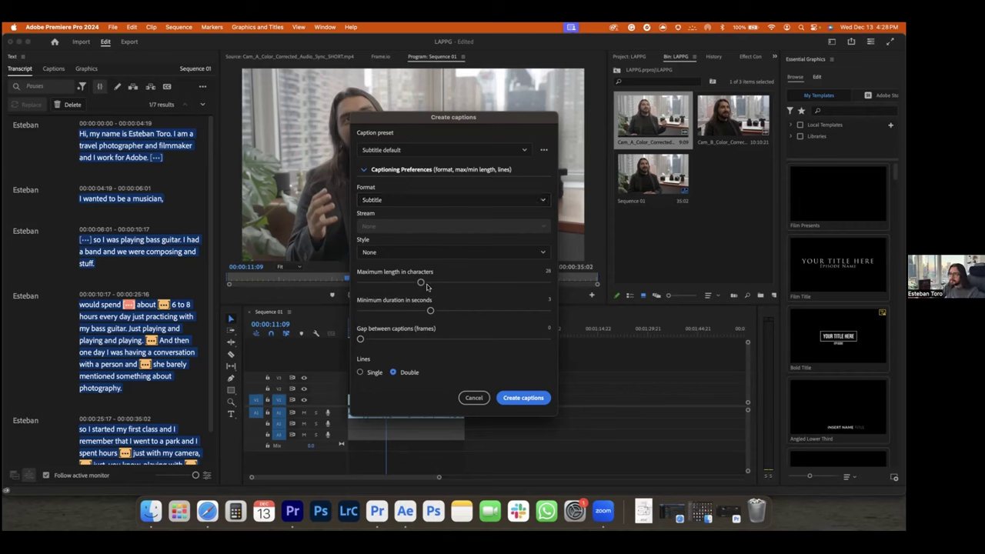
{"action": "left_click", "coordinate": [361, 373]}
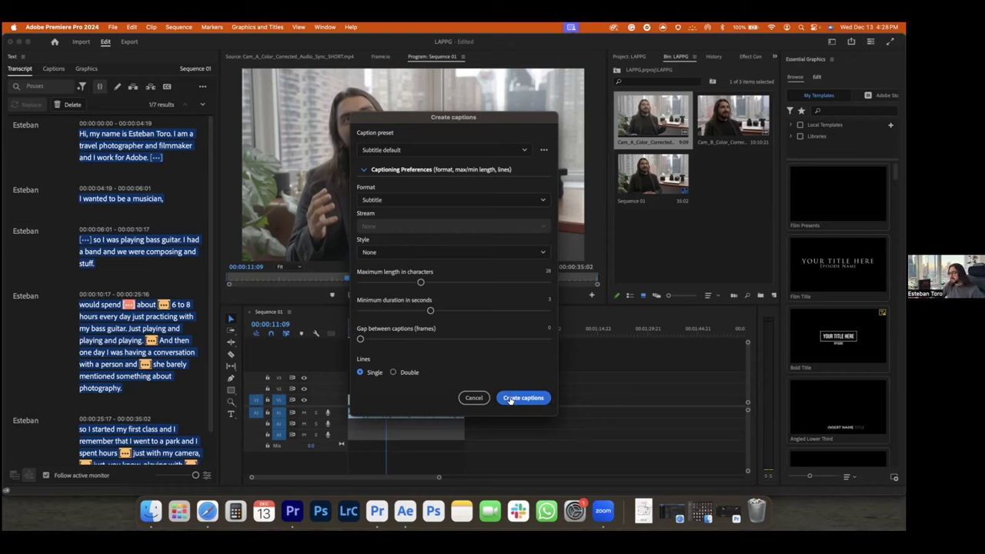
{"action": "left_click", "coordinate": [511, 399]}
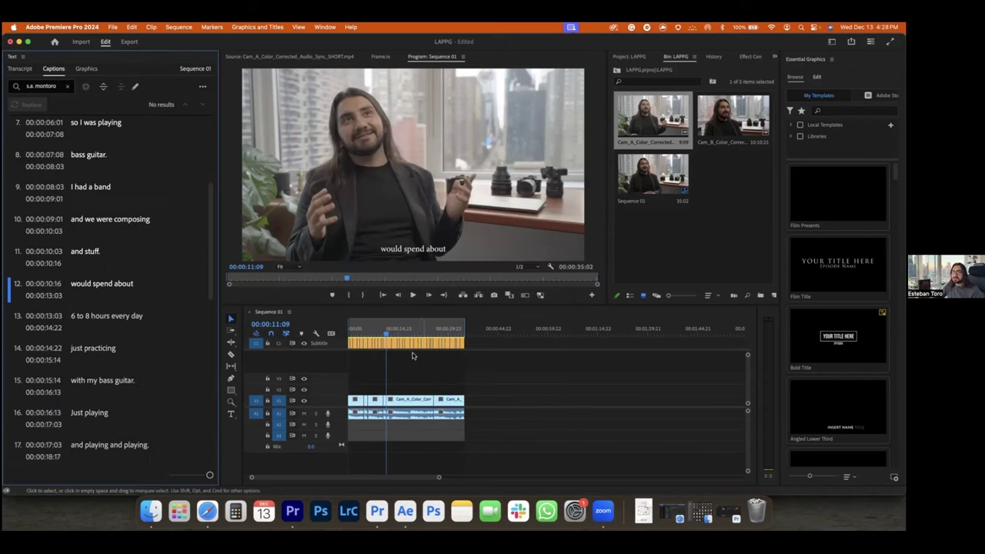
Play the captioned sequence from the start, then select all clips on the subtitle track
{"action": "left_click_drag", "start_coordinate": [386, 331], "coordinate": [341, 332]}
{"action": "key", "text": "space"}
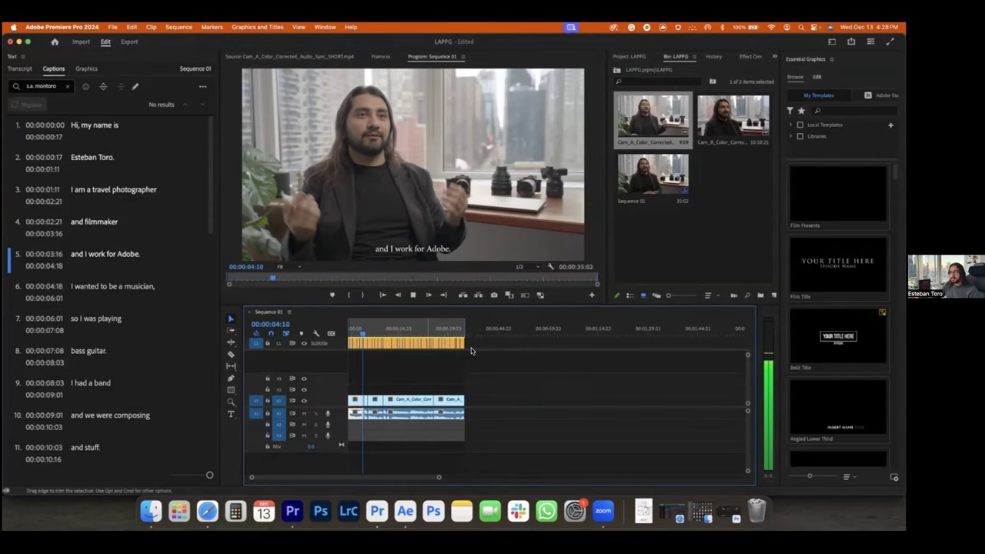
{"action": "key", "text": "space"}
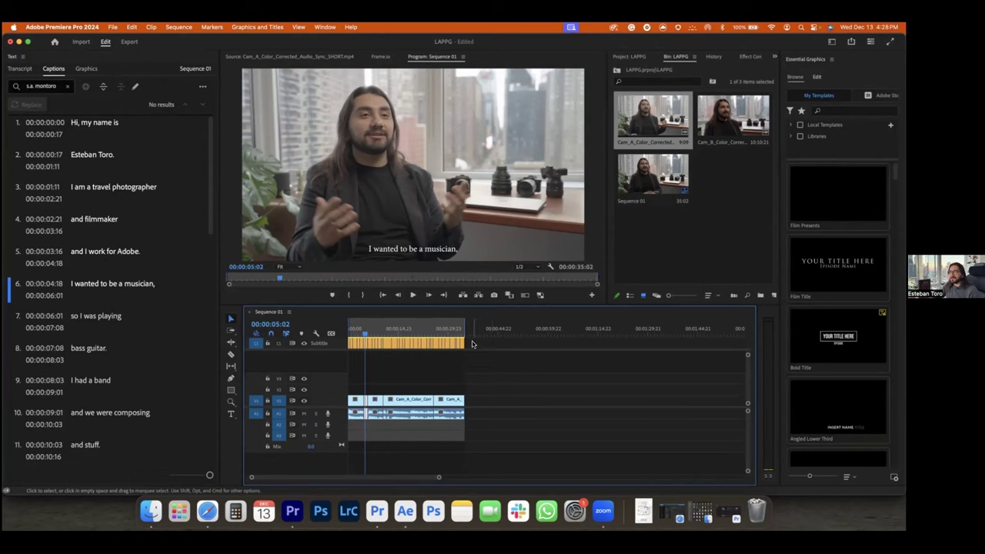
{"action": "left_click_drag", "start_coordinate": [472, 347], "coordinate": [352, 339]}
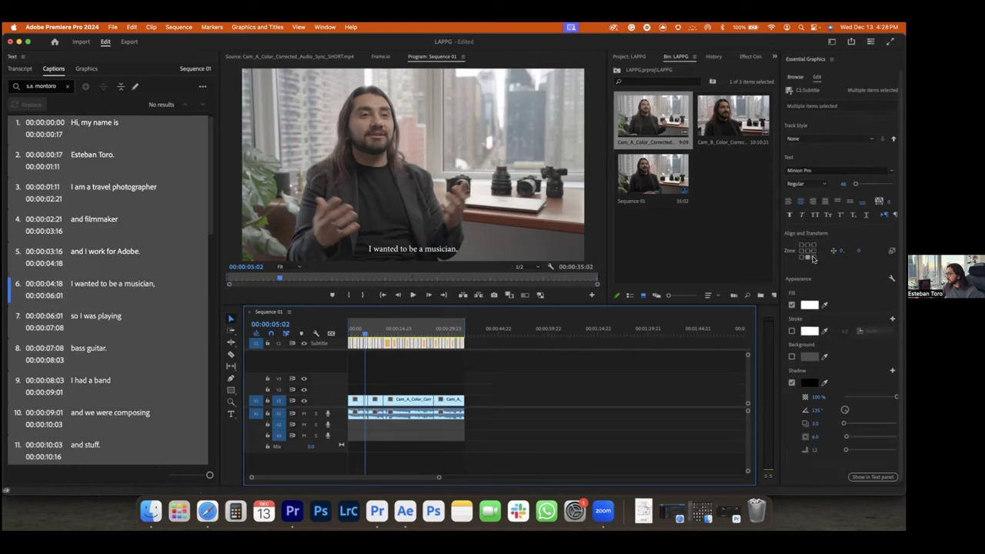
In Essential Graphics, set the caption font to Noteworthy and enlarge it to size 159
{"action": "left_click", "coordinate": [323, 27]}
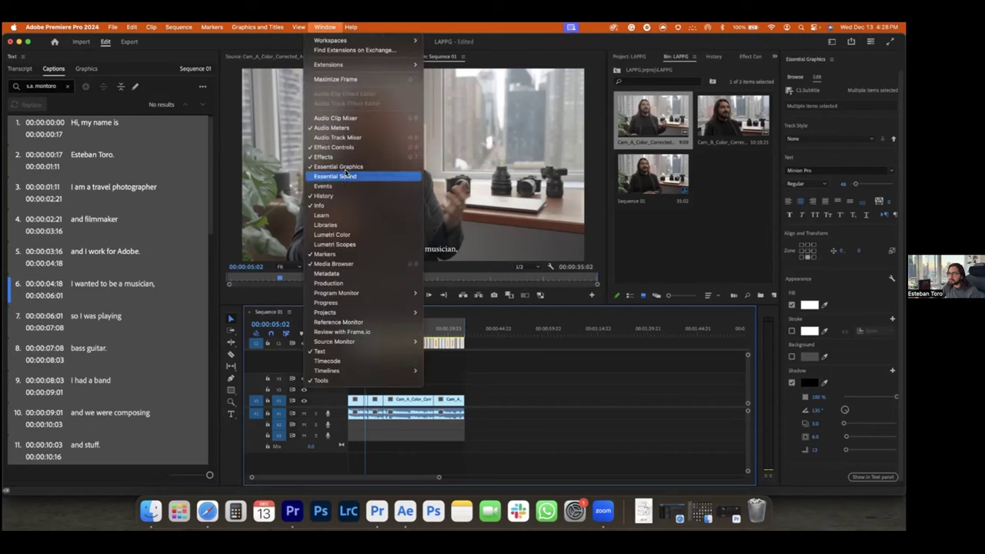
{"action": "left_click", "coordinate": [346, 169]}
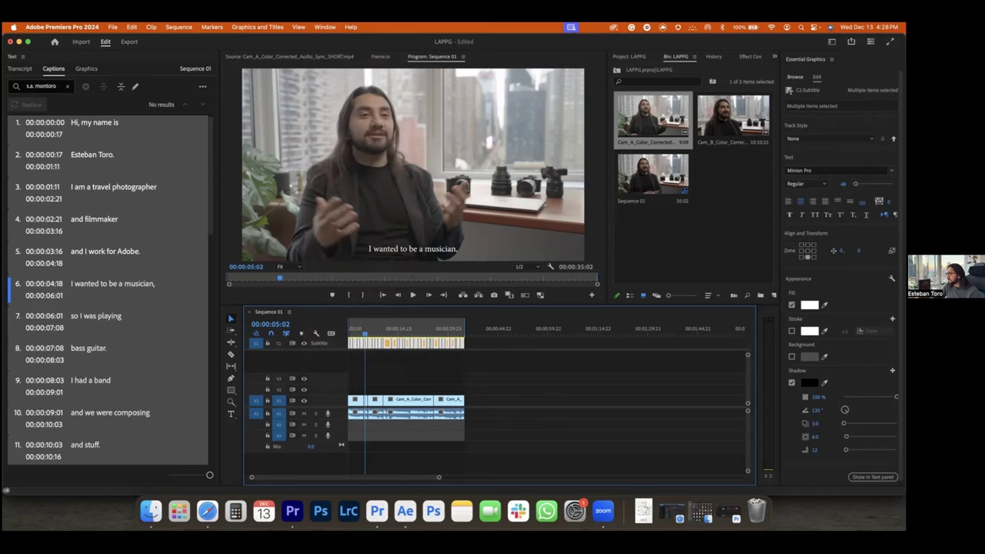
{"action": "left_click", "coordinate": [835, 170]}
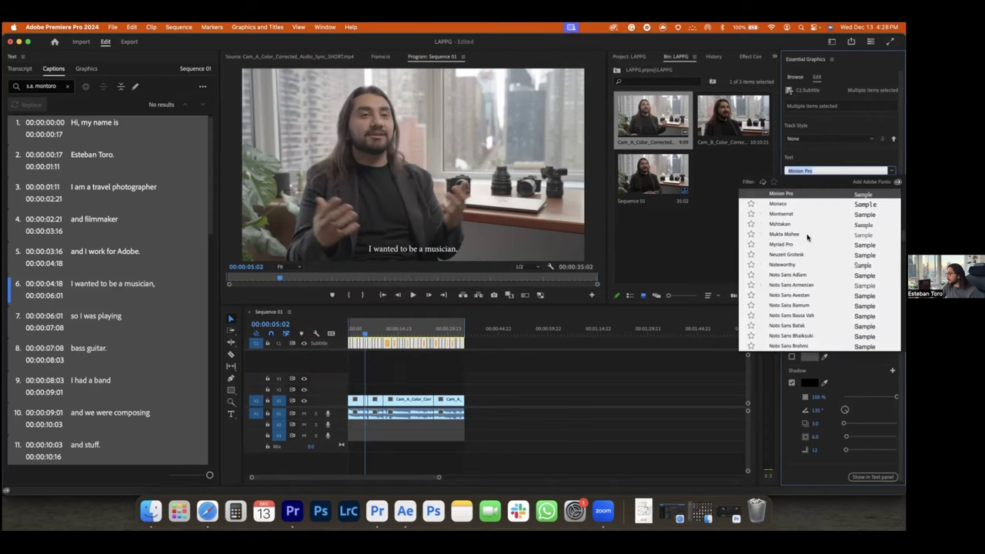
{"action": "left_click", "coordinate": [780, 223]}
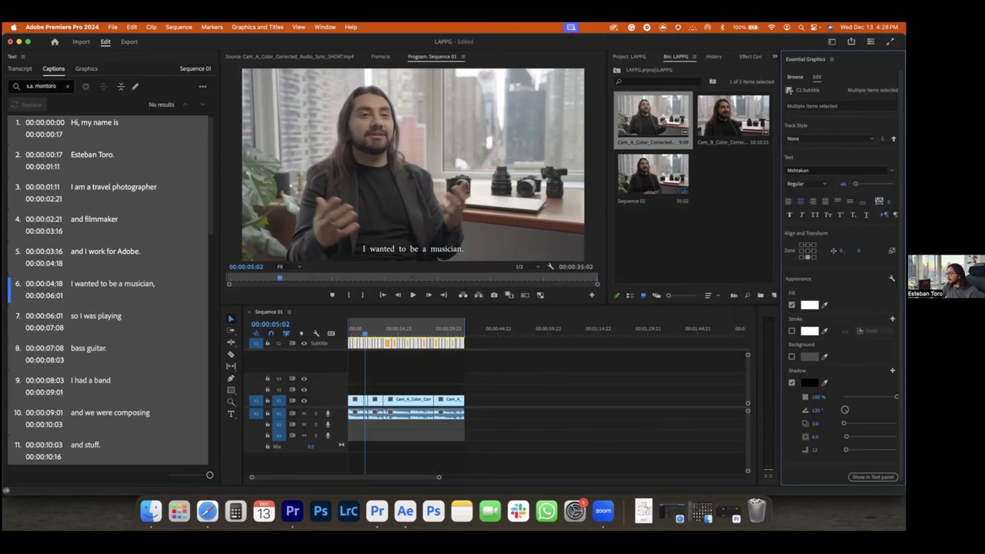
{"action": "left_click", "coordinate": [835, 170]}
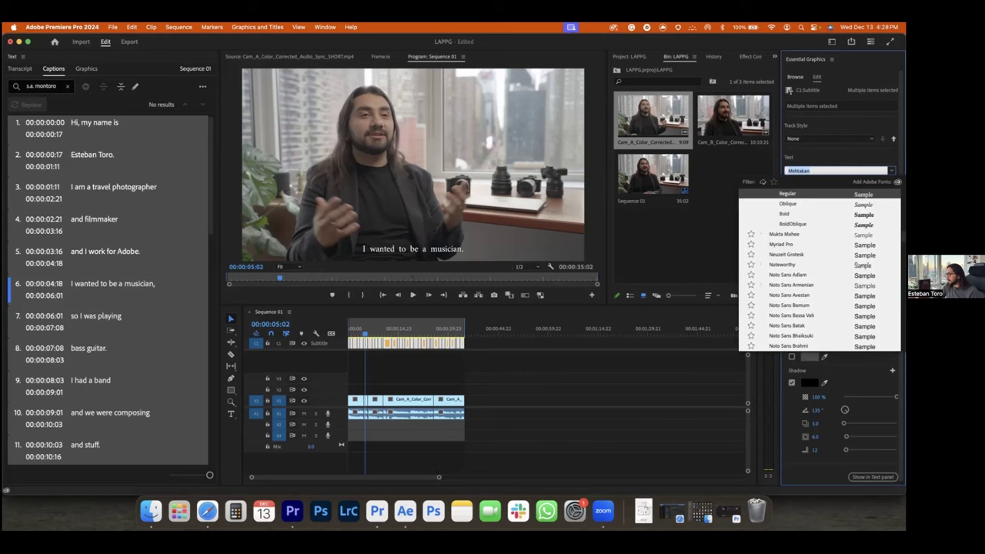
{"action": "left_click", "coordinate": [805, 265]}
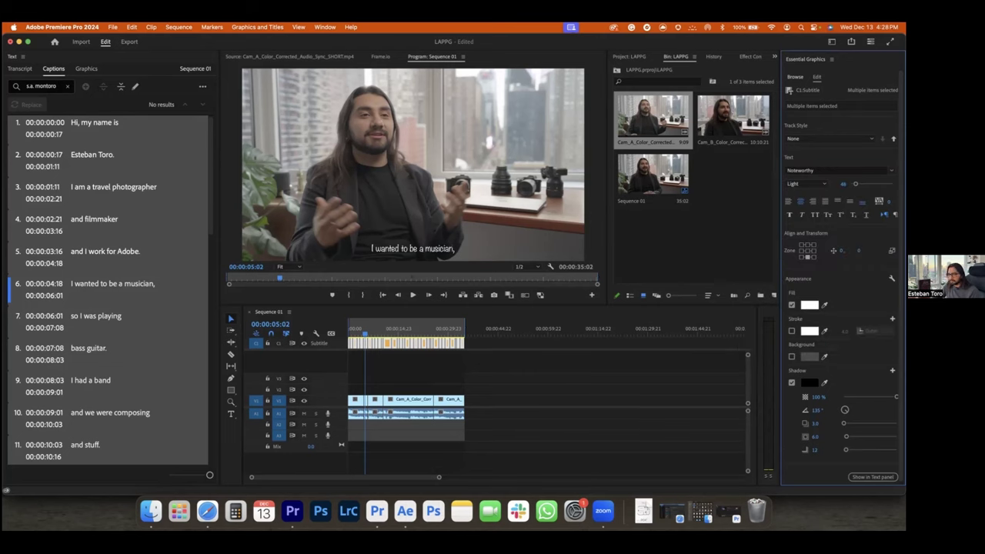
{"action": "left_click_drag", "start_coordinate": [855, 184], "coordinate": [869, 184]}
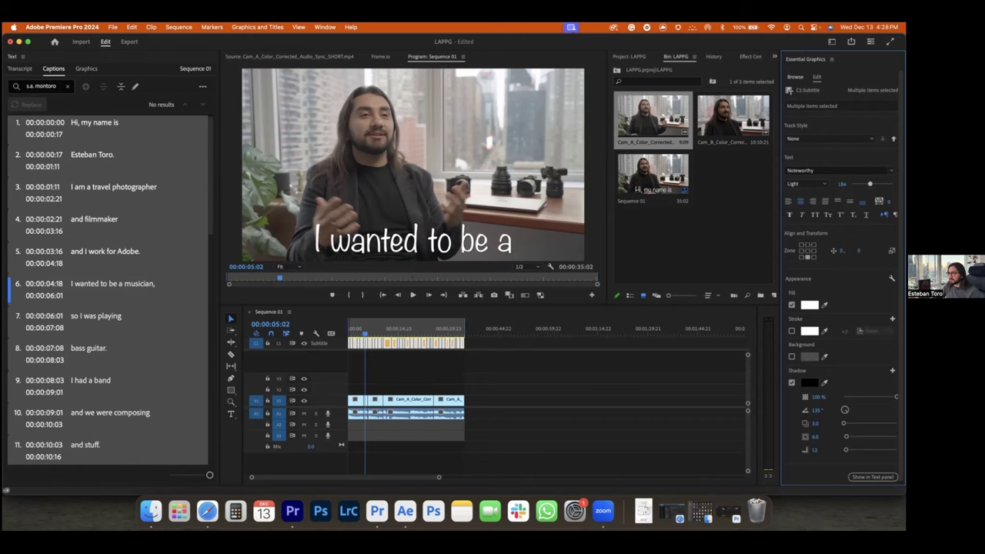
Give the captions a bright green fill colour
{"action": "left_click", "coordinate": [808, 305]}
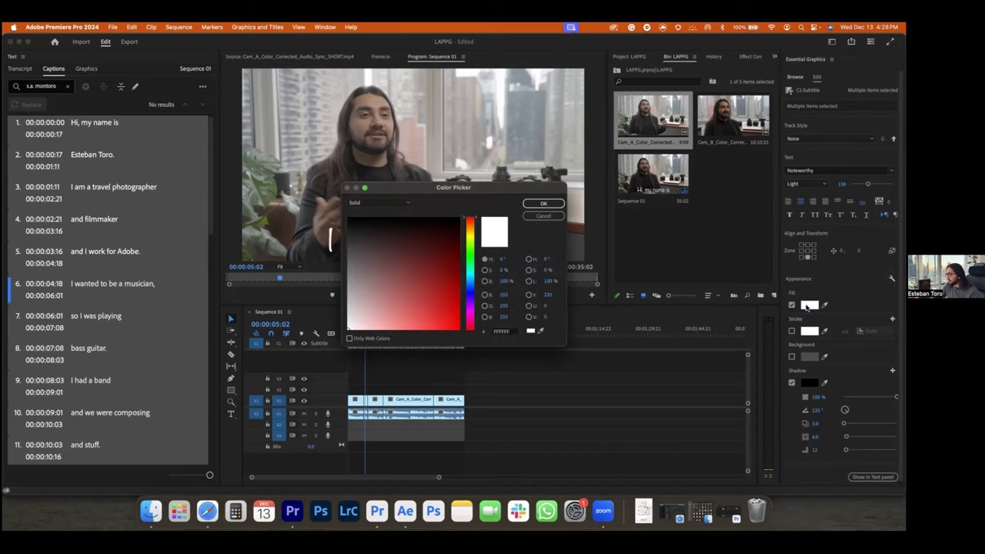
{"action": "left_click_drag", "start_coordinate": [469, 219], "coordinate": [471, 245]}
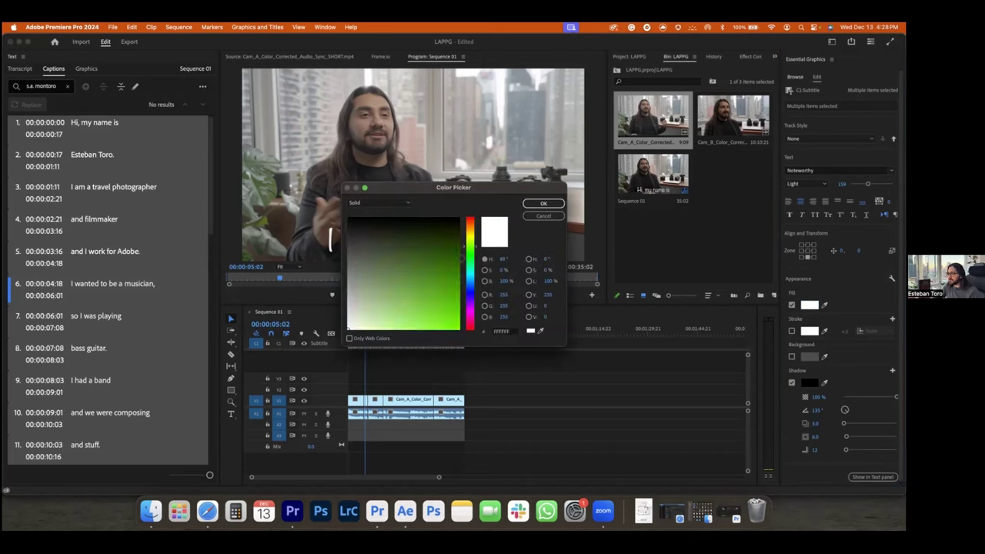
{"action": "left_click", "coordinate": [454, 276]}
{"action": "left_click", "coordinate": [543, 204]}
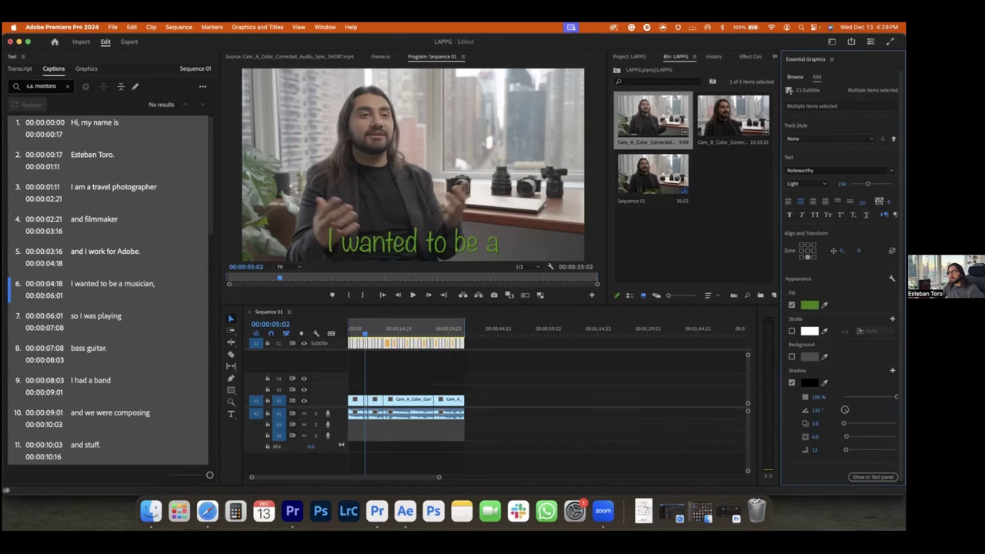
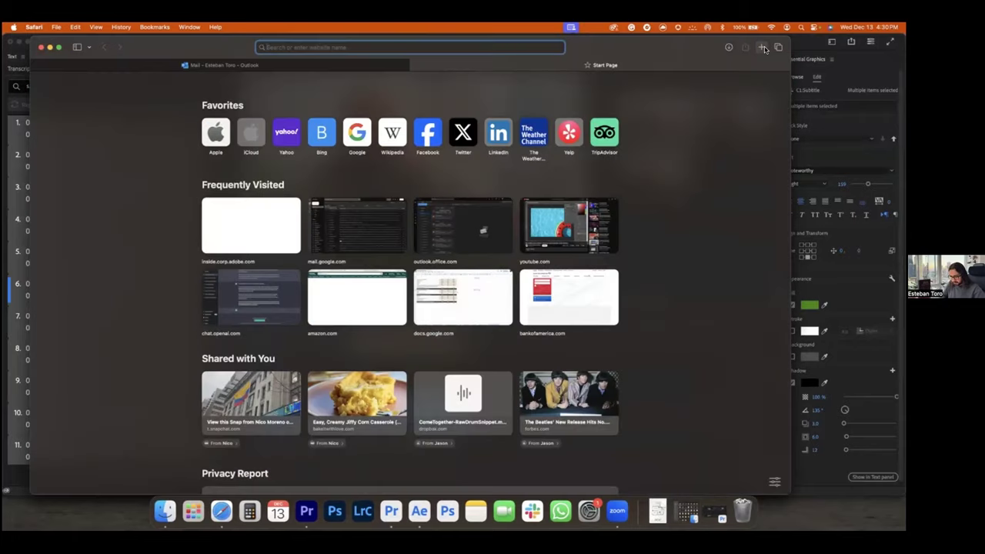
Load the Adobe Podcast website in Safari and sign in with the Adobe Inc. profile
{"action": "type", "text": "podcast.adobe.com"}
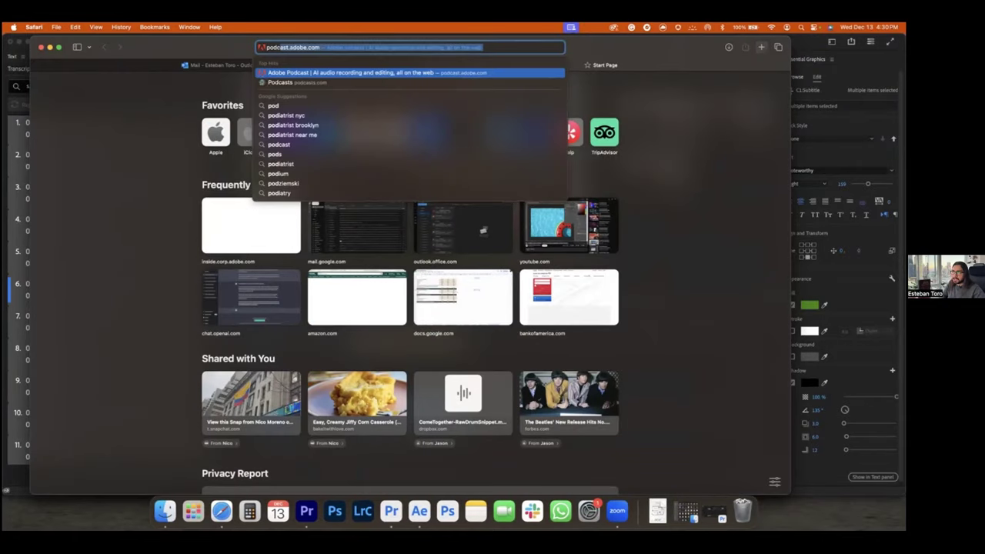
{"action": "key", "text": "Return"}
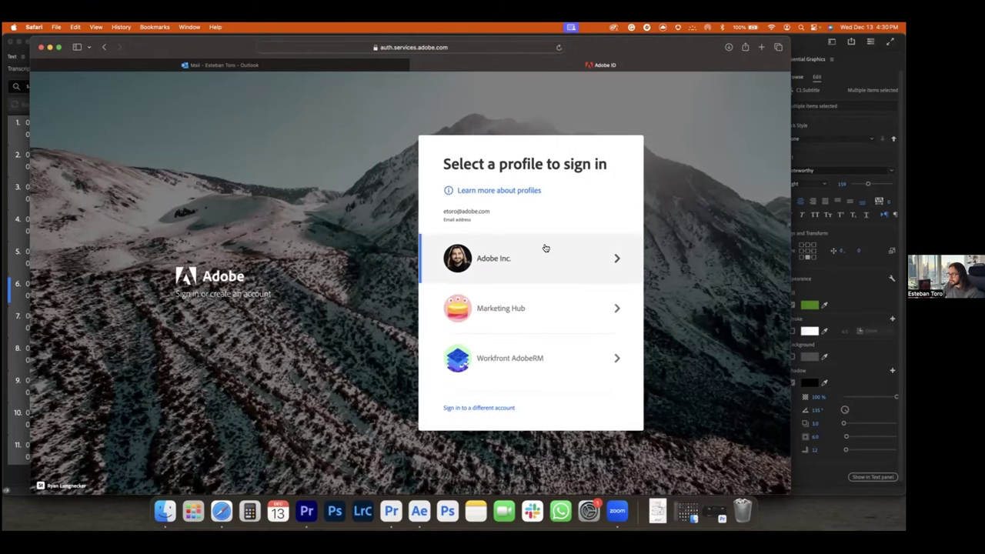
{"action": "left_click", "coordinate": [546, 246]}
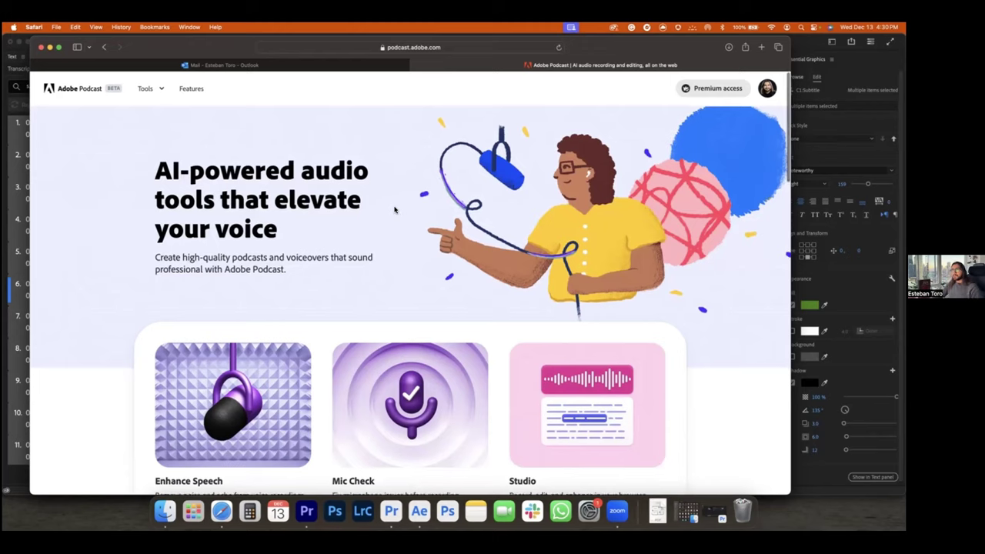
Browse the Adobe Podcast tools home page, then minimize Safari
{"action": "scroll", "coordinate": [394, 211], "scroll_direction": "down", "scroll_amount": 3}
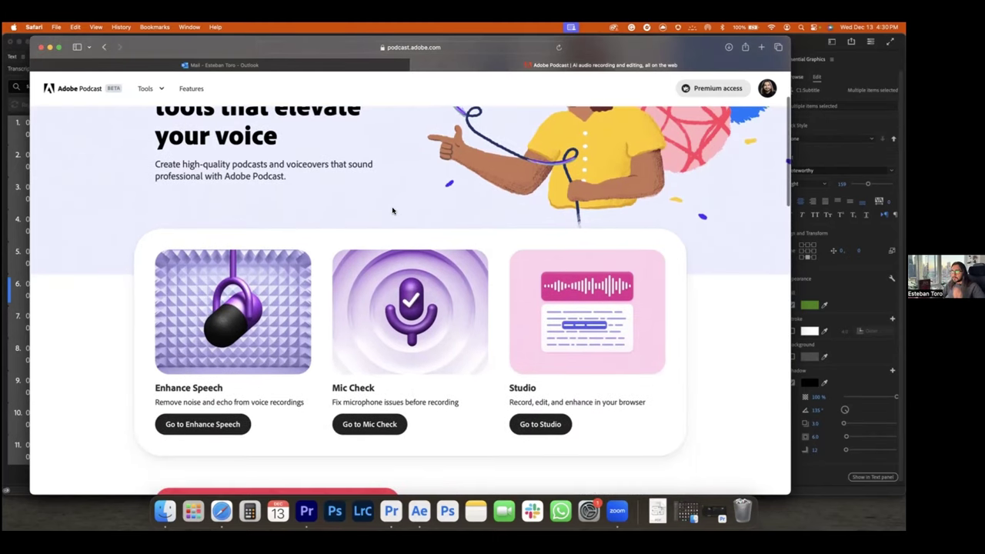
{"action": "scroll", "coordinate": [392, 210], "scroll_direction": "up", "scroll_amount": 3}
{"action": "scroll", "coordinate": [384, 201], "scroll_direction": "down", "scroll_amount": 2}
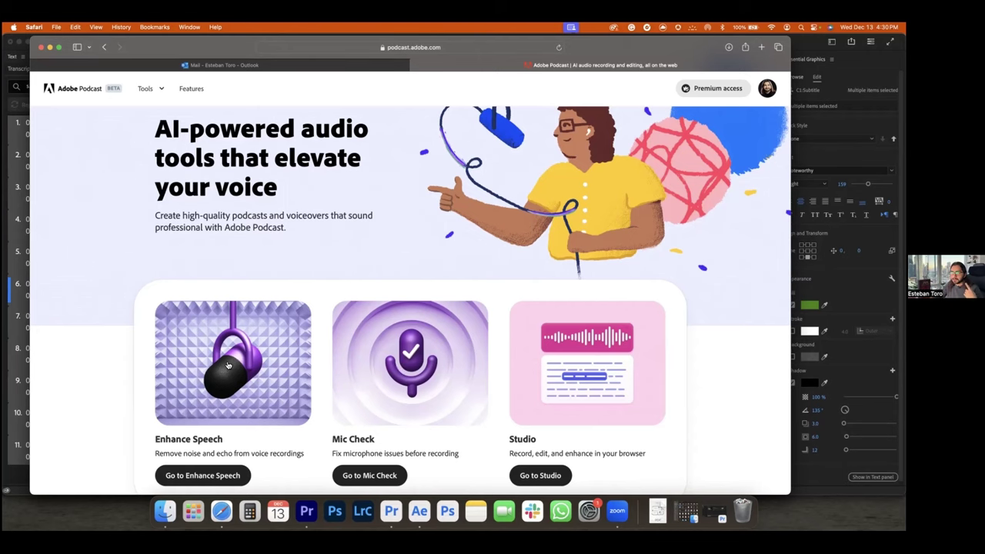
{"action": "scroll", "coordinate": [216, 362], "scroll_direction": "down", "scroll_amount": 2}
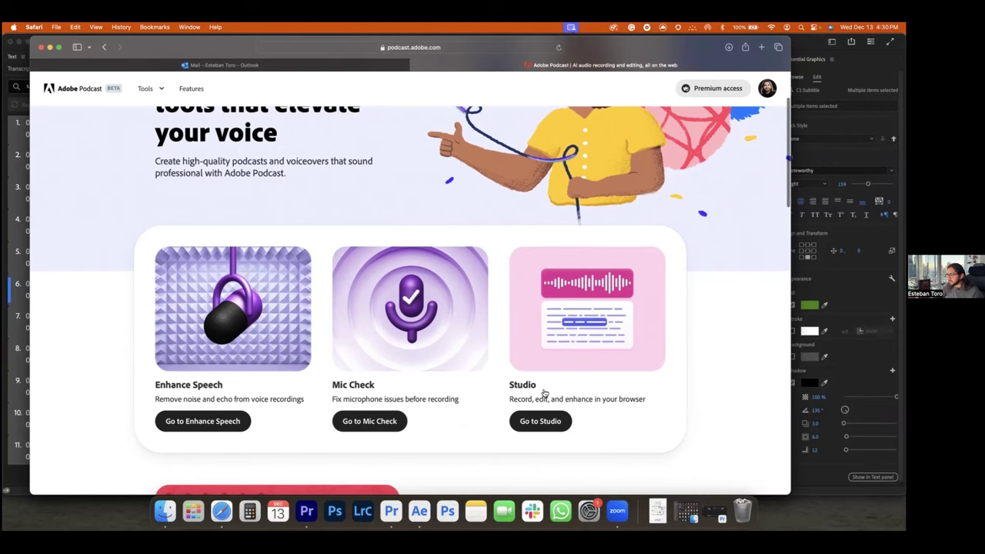
{"action": "scroll", "coordinate": [508, 312], "scroll_direction": "up", "scroll_amount": 1}
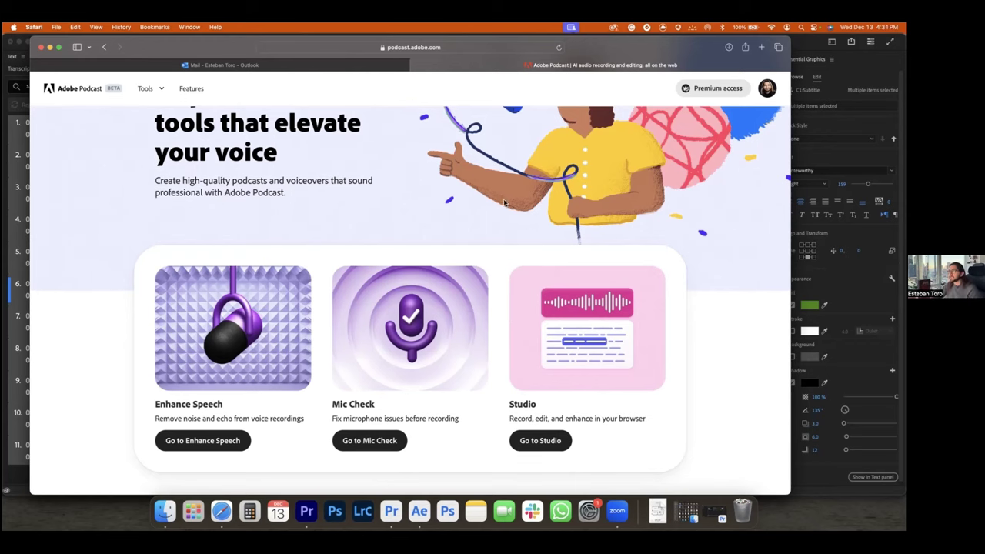
{"action": "scroll", "coordinate": [504, 202], "scroll_direction": "up", "scroll_amount": 2}
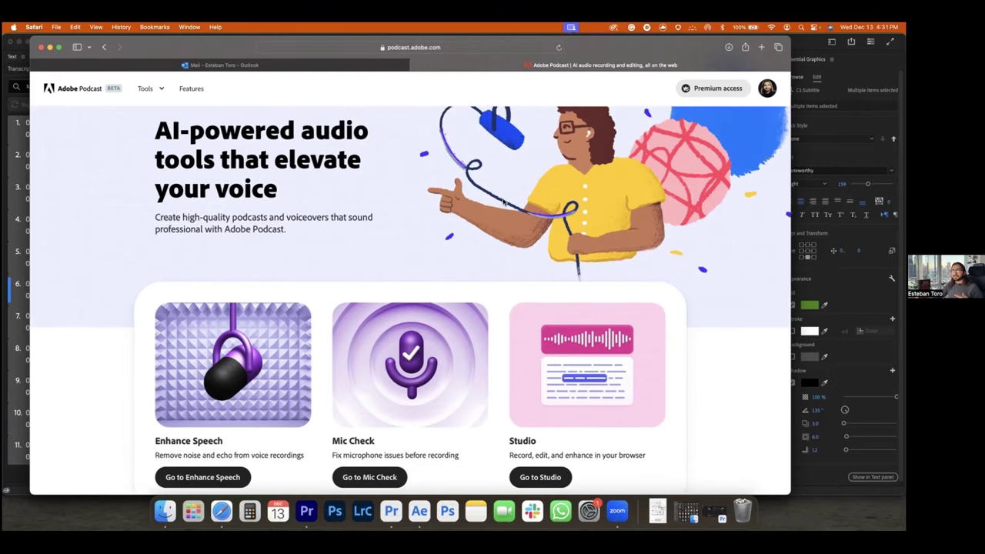
{"action": "scroll", "coordinate": [500, 231], "scroll_direction": "down", "scroll_amount": 1}
{"action": "scroll", "coordinate": [499, 243], "scroll_direction": "down", "scroll_amount": 2}
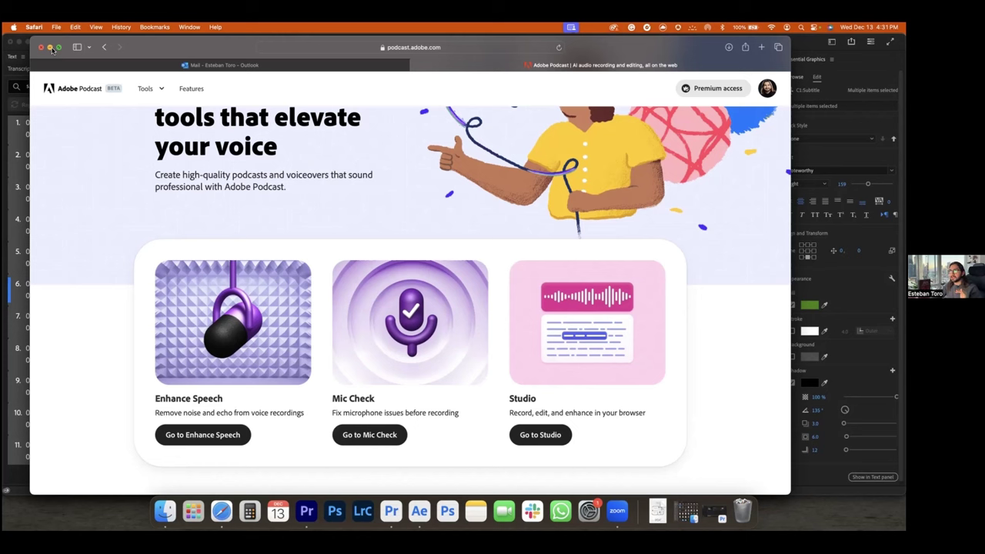
{"action": "left_click", "coordinate": [50, 47]}
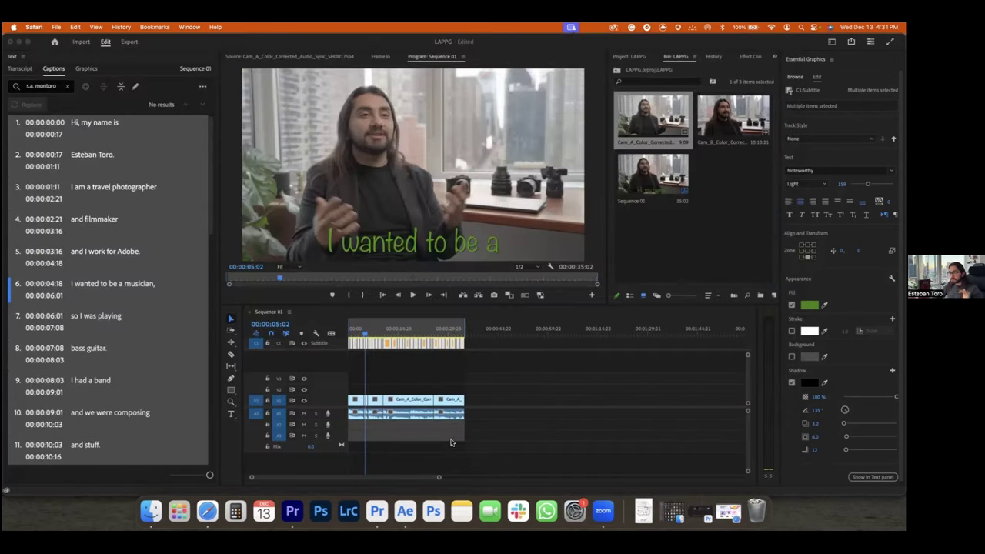
Close the After Effects welcome screen, minimize After Effects, and restore the Premiere Pro home screen
{"action": "left_click", "coordinate": [381, 514]}
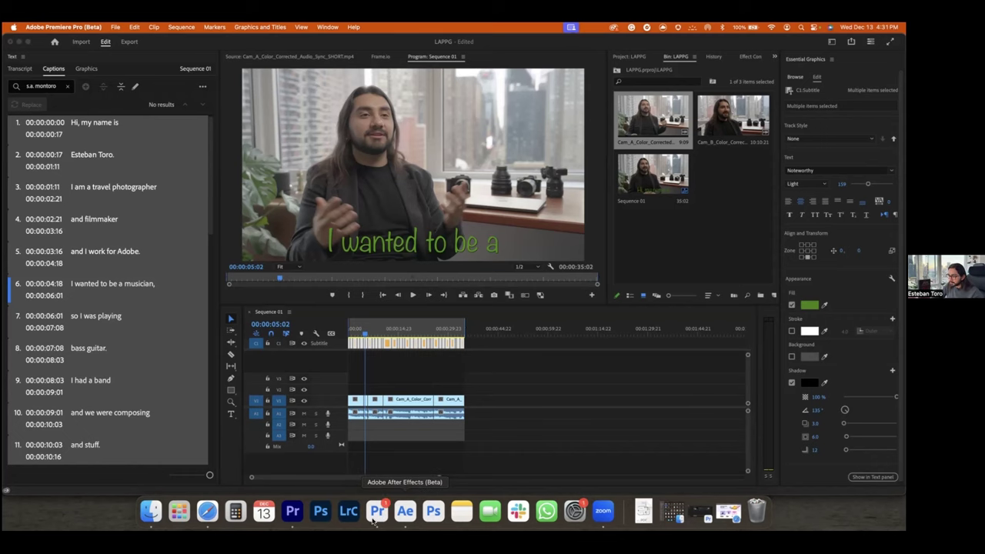
{"action": "left_click", "coordinate": [19, 41]}
{"action": "left_click", "coordinate": [12, 57]}
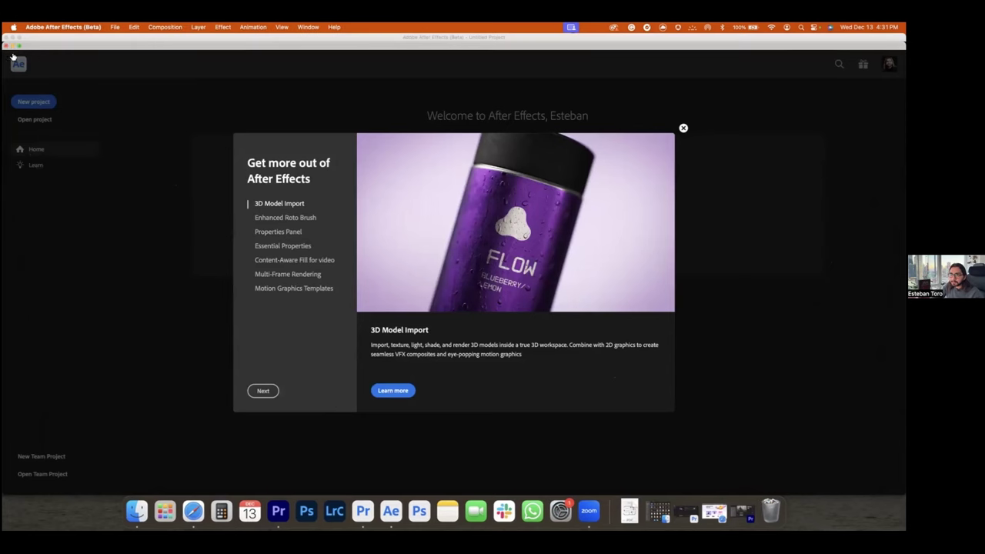
{"action": "left_click", "coordinate": [7, 47]}
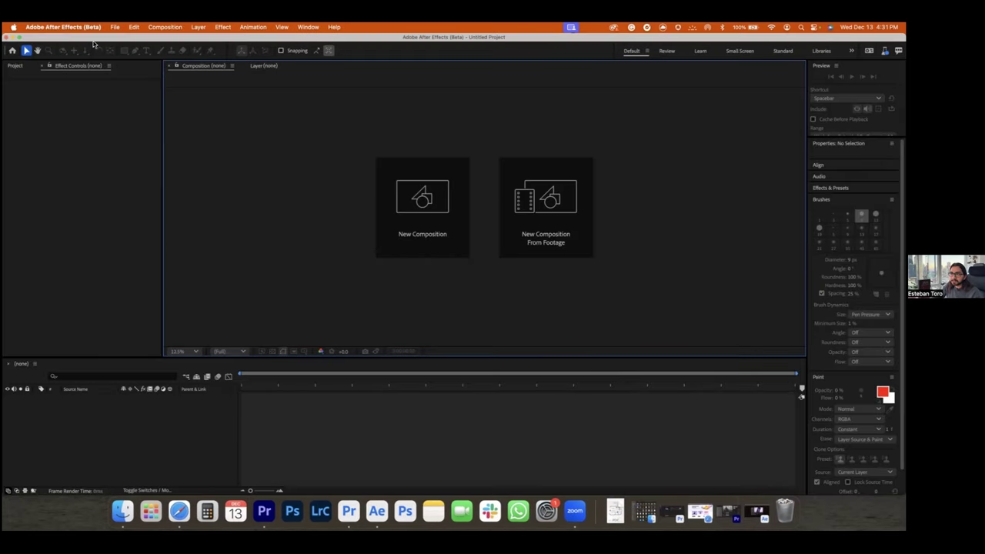
{"action": "left_click", "coordinate": [12, 38]}
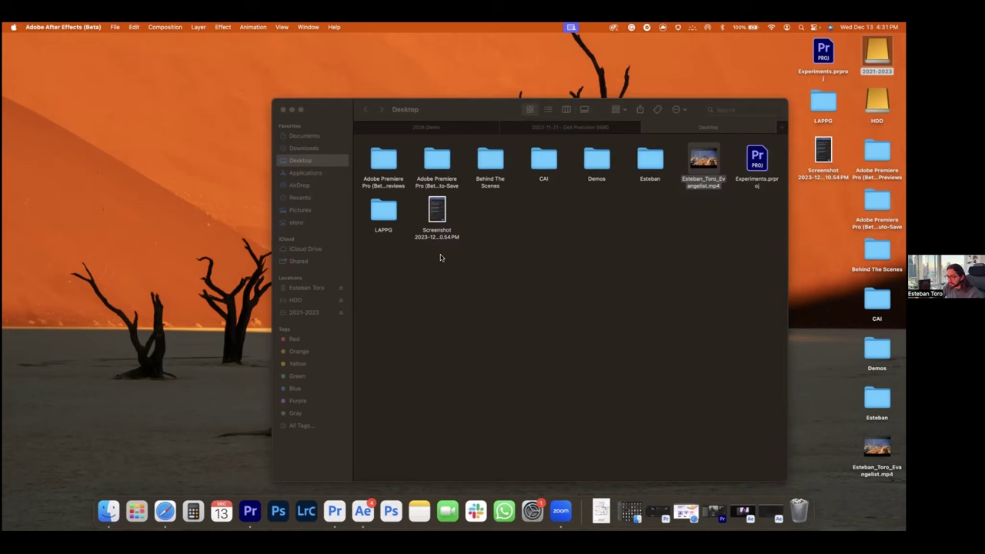
{"action": "left_click", "coordinate": [331, 511]}
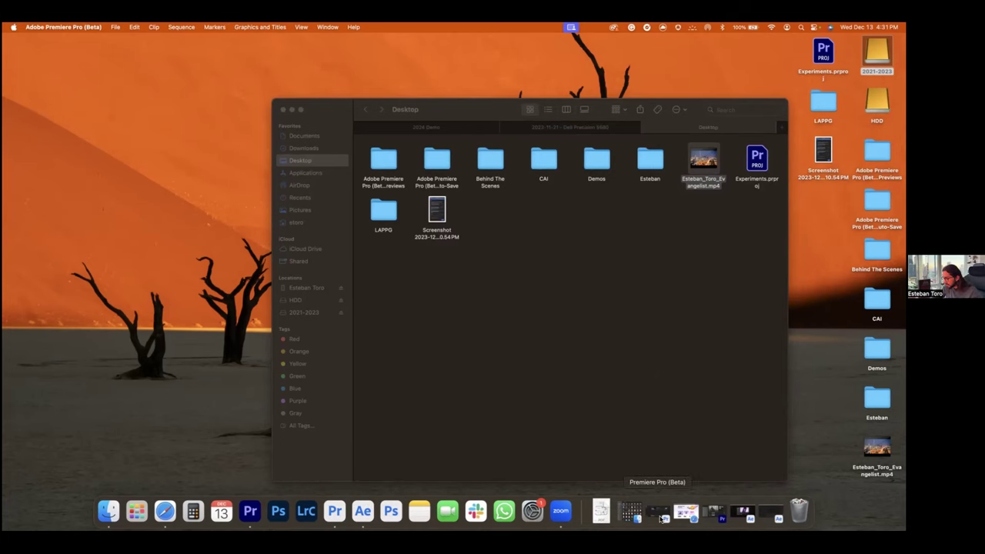
{"action": "left_click", "coordinate": [658, 514]}
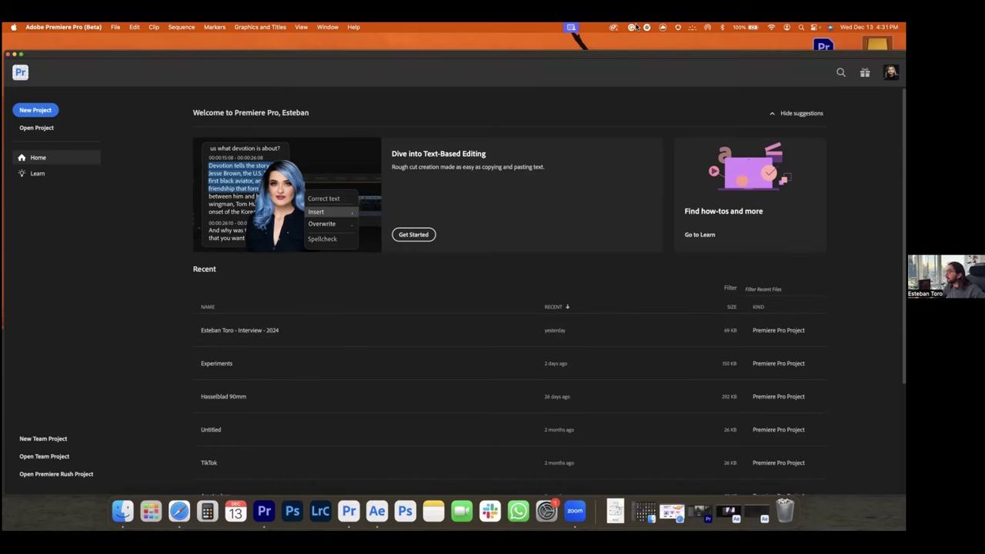
{"action": "left_click", "coordinate": [609, 27]}
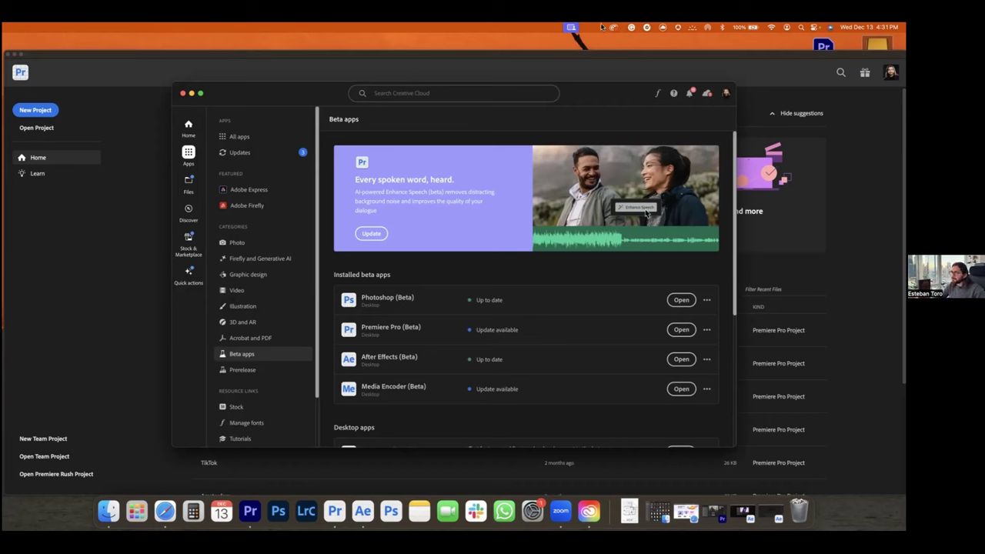
{"action": "scroll", "coordinate": [239, 332], "scroll_direction": "down", "scroll_amount": 3}
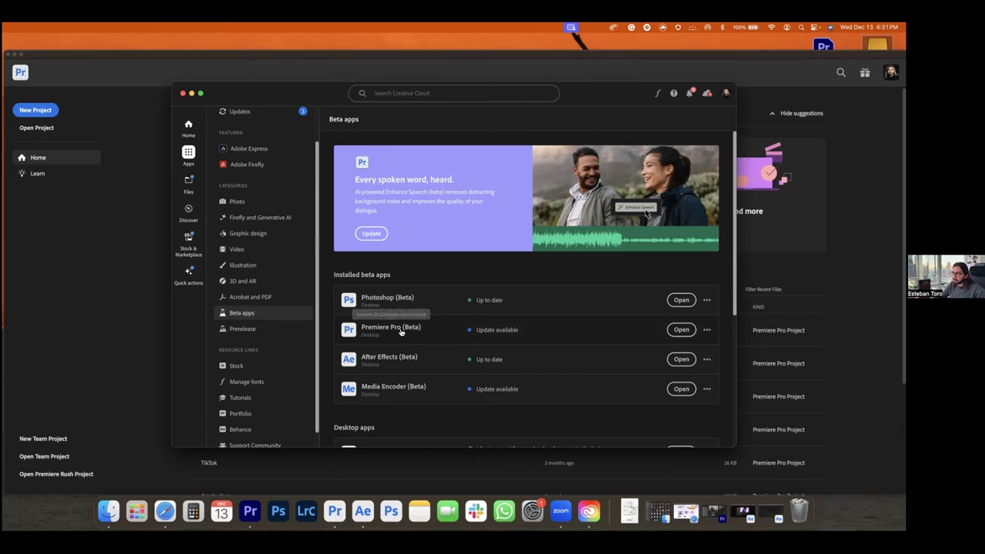
{"action": "left_click", "coordinate": [192, 94]}
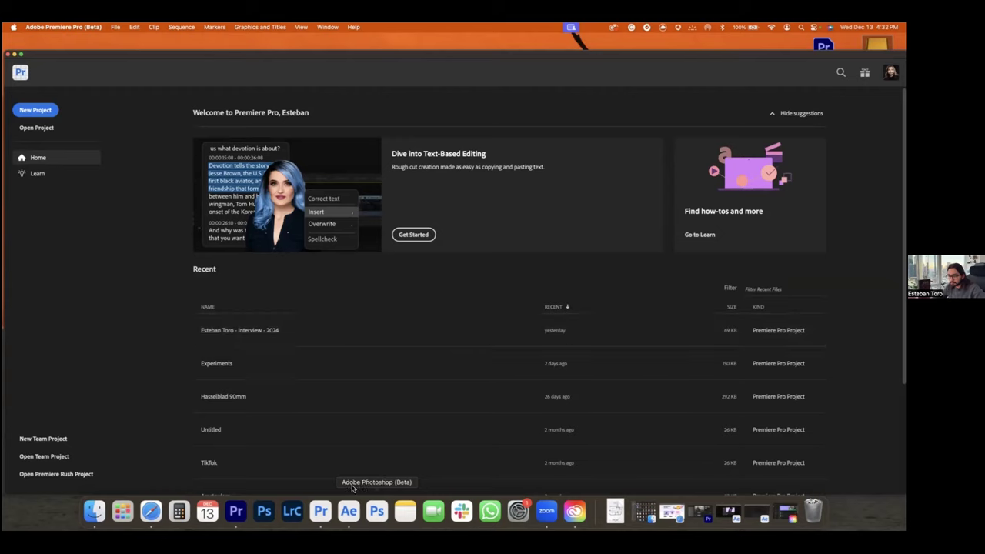
Open the interview 2024 project, trial-place the interview clip in the sequence, then undo it
{"action": "left_click", "coordinate": [265, 331]}
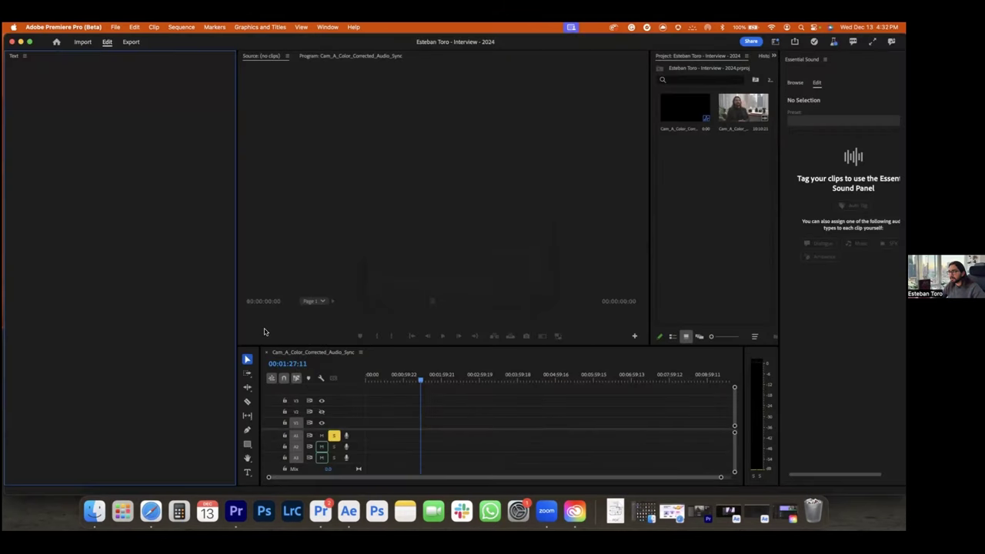
{"action": "mouse_move", "coordinate": [732, 111]}
{"action": "left_mouse_down"}
{"action": "mouse_move", "coordinate": [585, 308]}
{"action": "mouse_move", "coordinate": [385, 439]}
{"action": "mouse_move", "coordinate": [366, 432]}
{"action": "left_mouse_up"}
{"action": "left_click", "coordinate": [397, 378]}
{"action": "left_click_drag", "start_coordinate": [396, 378], "coordinate": [450, 383]}
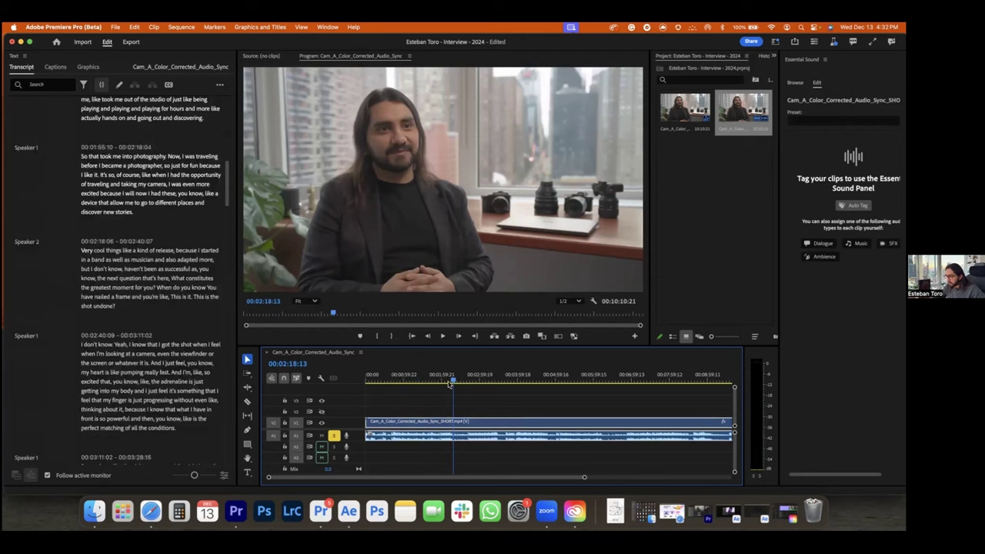
{"action": "key", "text": "super+z"}
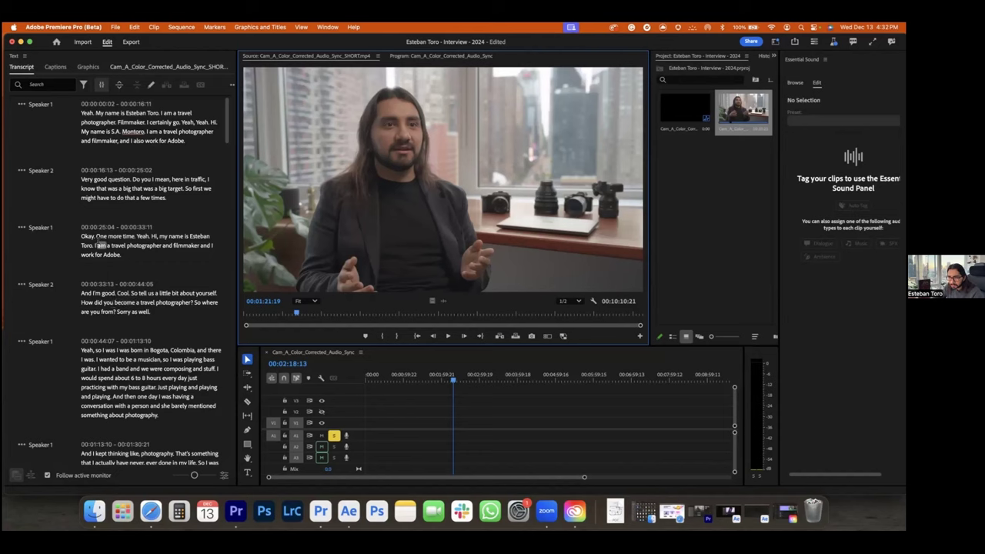
Insert the self-introduction sentence from the transcript at the sequence start, inspect it zoomed in, then delete it
{"action": "left_click_drag", "start_coordinate": [153, 236], "coordinate": [195, 251]}
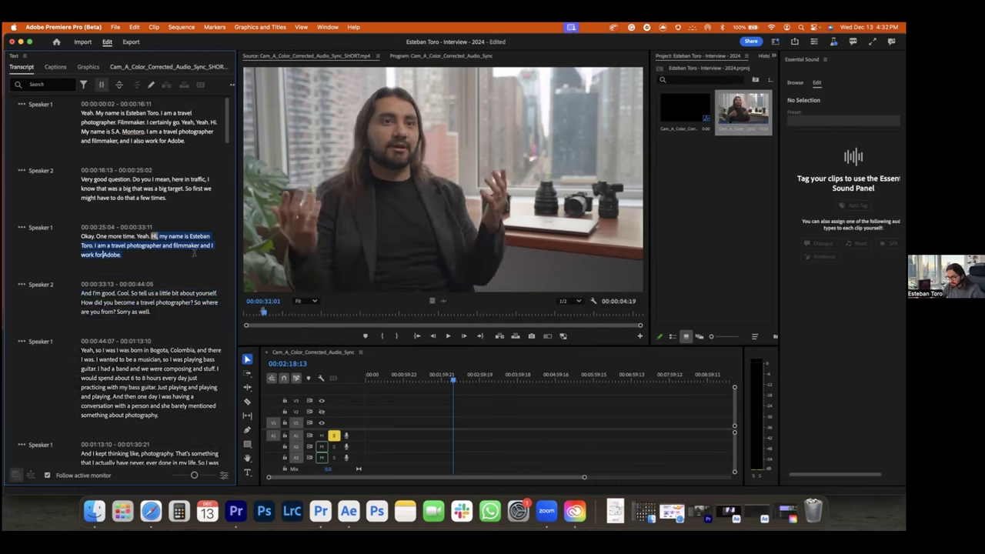
{"action": "left_click", "coordinate": [367, 376]}
{"action": "left_click_drag", "start_coordinate": [743, 112], "coordinate": [370, 422]}
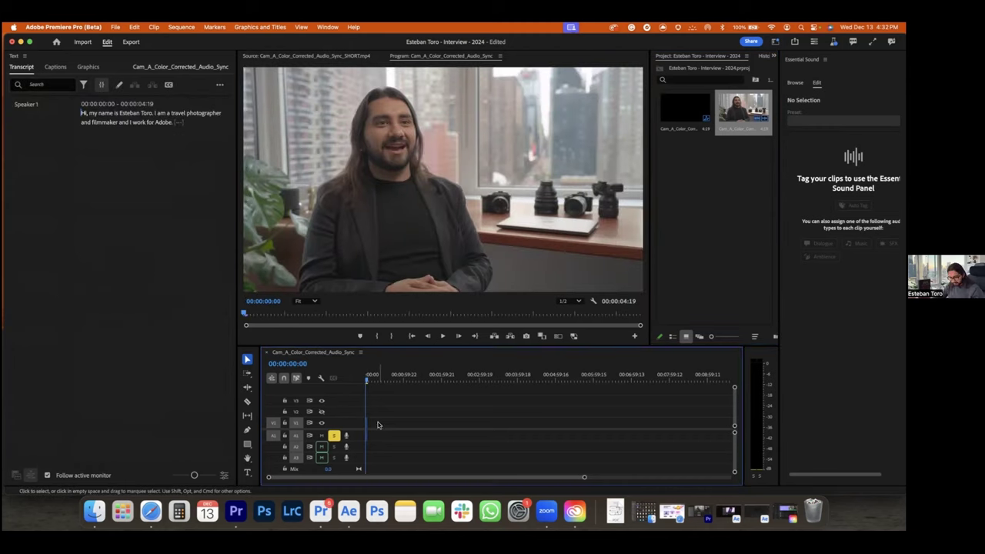
{"action": "key", "text": "z"}
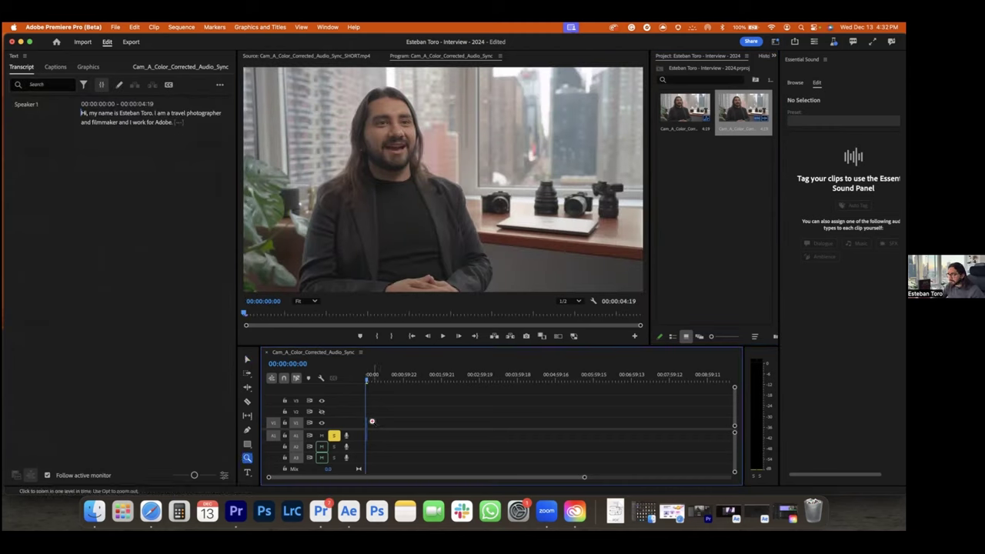
{"action": "double_click", "coordinate": [744, 114]}
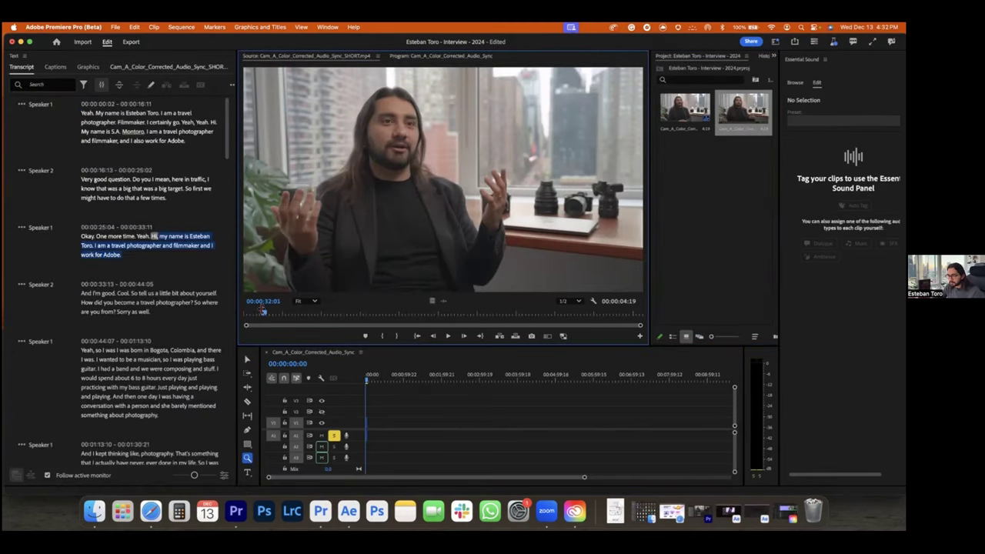
{"action": "left_click", "coordinate": [386, 427]}
{"action": "left_click", "coordinate": [385, 424]}
{"action": "left_click", "coordinate": [383, 422]}
{"action": "key", "text": "v"}
{"action": "left_click", "coordinate": [377, 425]}
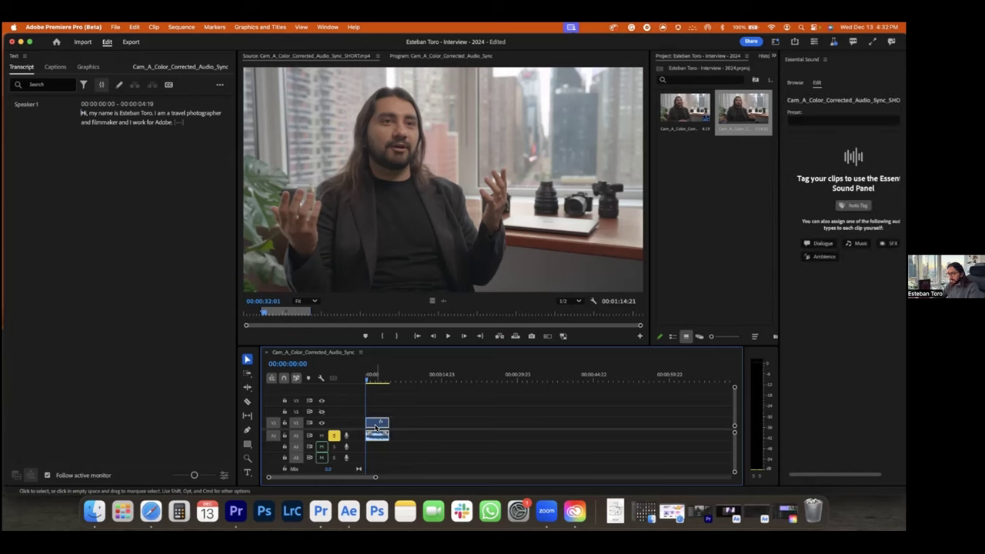
{"action": "key", "text": "Delete"}
Add Cam_A_Color_Corrected_Audio_Sync_SHORT to the sequence and zoom the timeline to fit it
{"action": "left_click", "coordinate": [409, 259]}
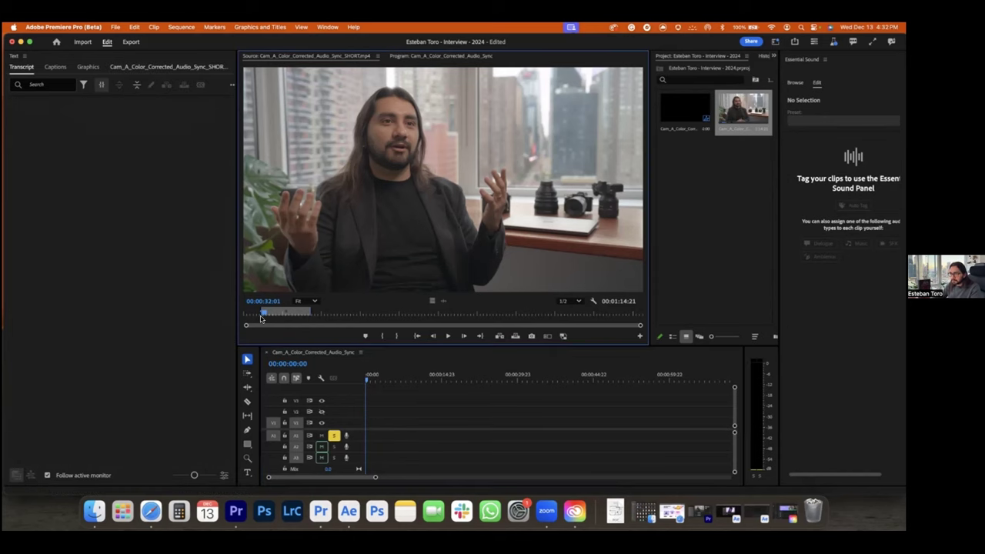
{"action": "left_click_drag", "start_coordinate": [409, 259], "coordinate": [369, 423]}
{"action": "key", "text": "z"}
{"action": "left_click", "coordinate": [371, 375], "text": "alt"}
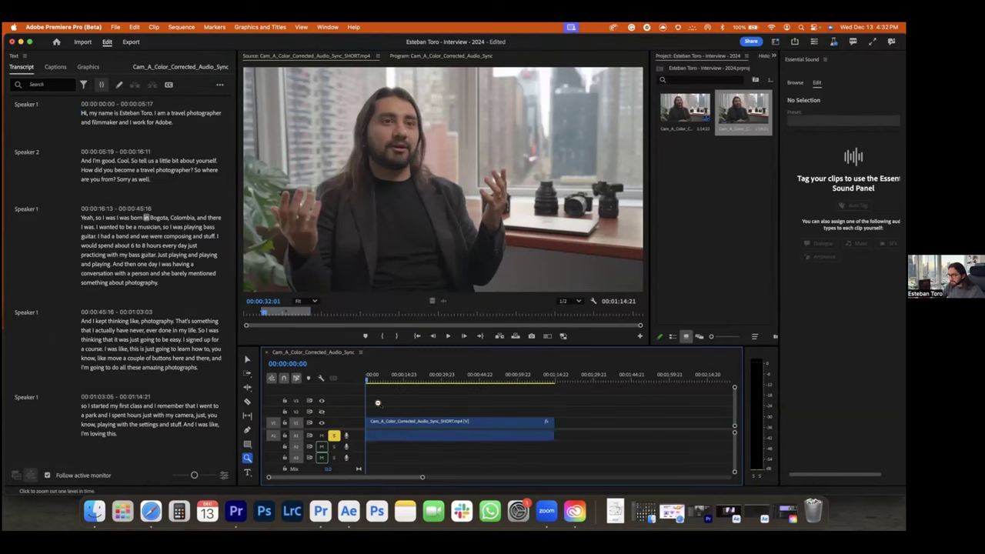
Play back the interview sequence from about 19 seconds
{"action": "key", "text": "space"}
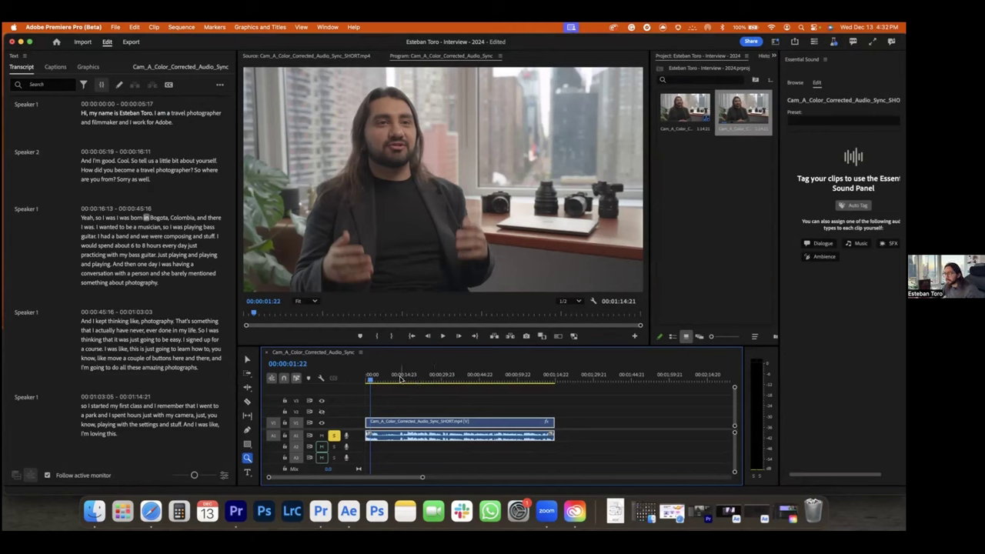
{"action": "left_click", "coordinate": [402, 380]}
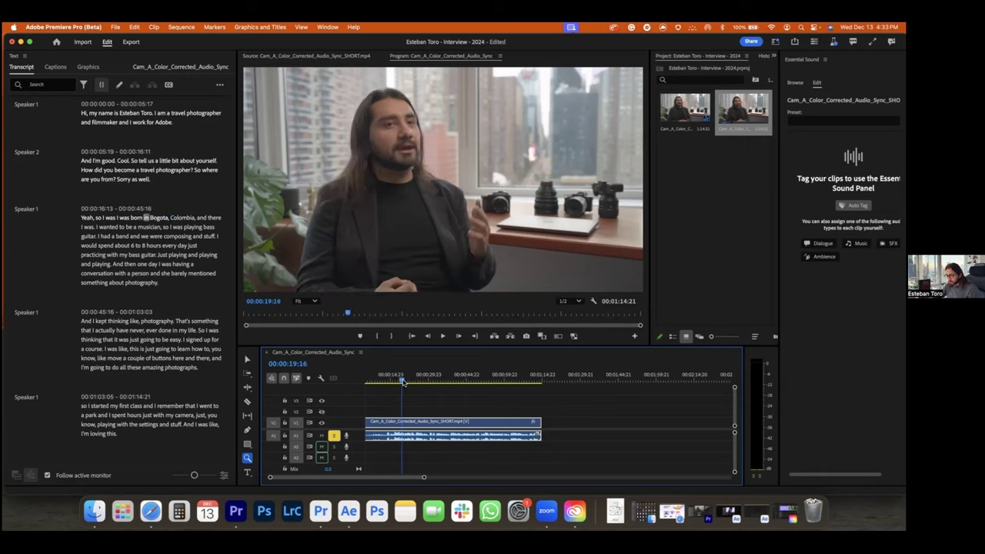
{"action": "key", "text": "space"}
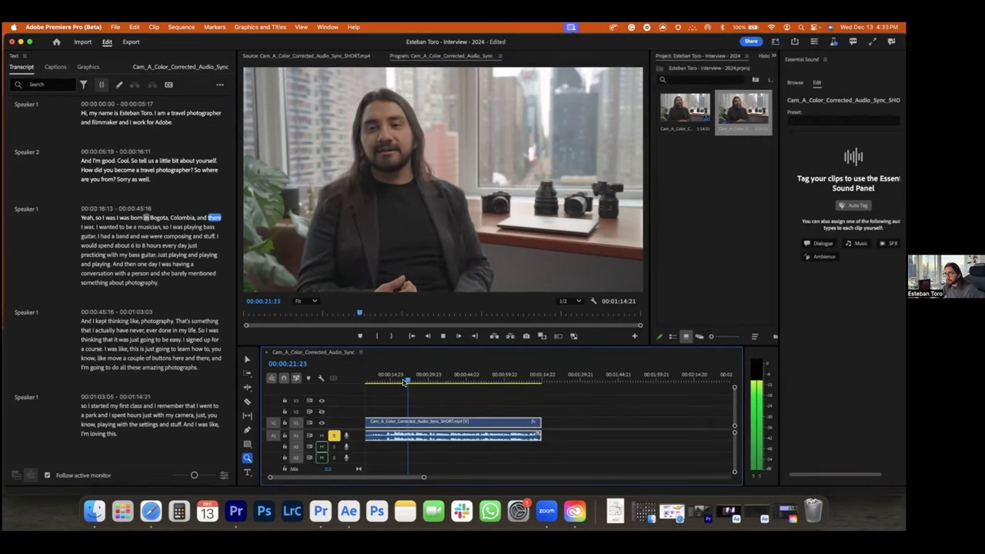
{"action": "key", "text": "space"}
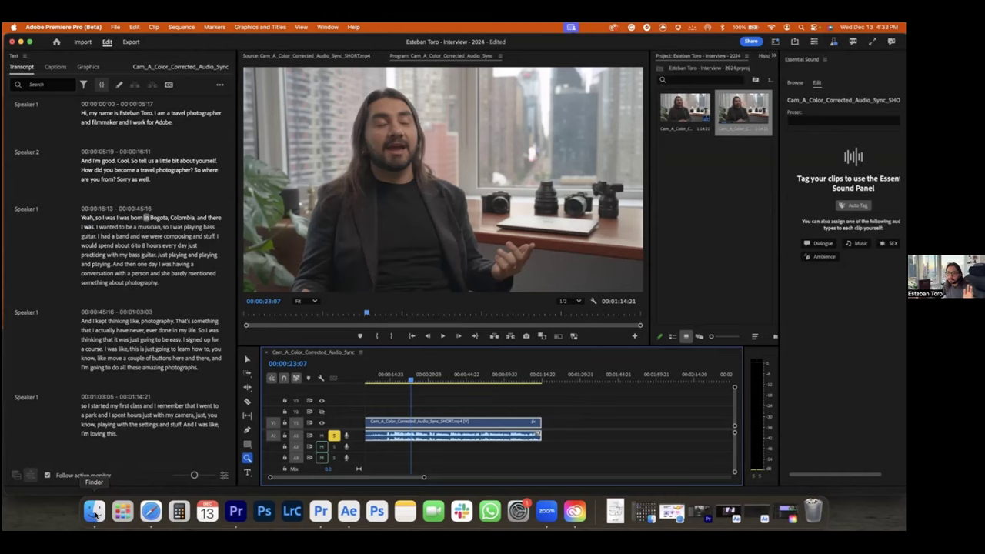
Drag Audio_Camera.mp4 from the Finder 2024 Demo folder into Premiere's Project panel
{"action": "left_click", "coordinate": [95, 514]}
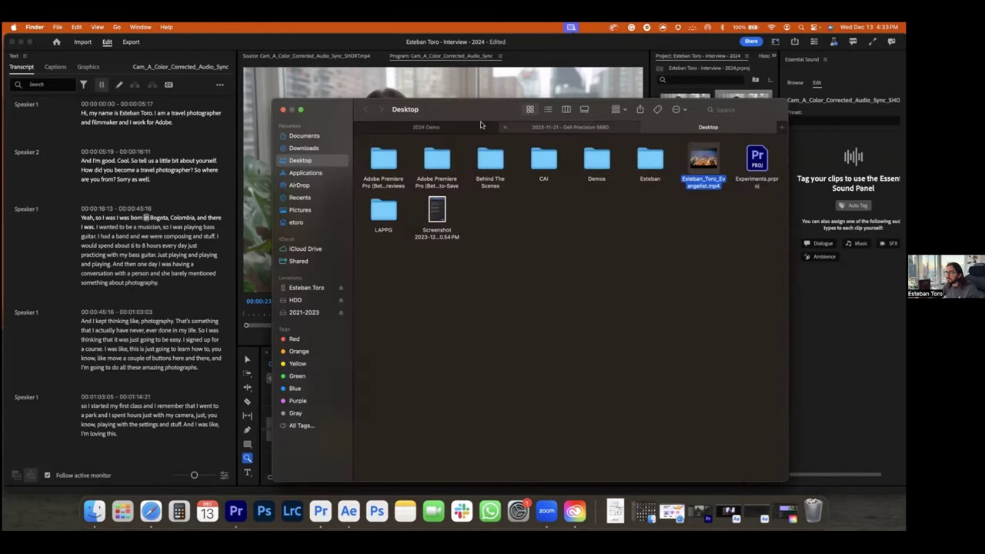
{"action": "left_click", "coordinate": [453, 127]}
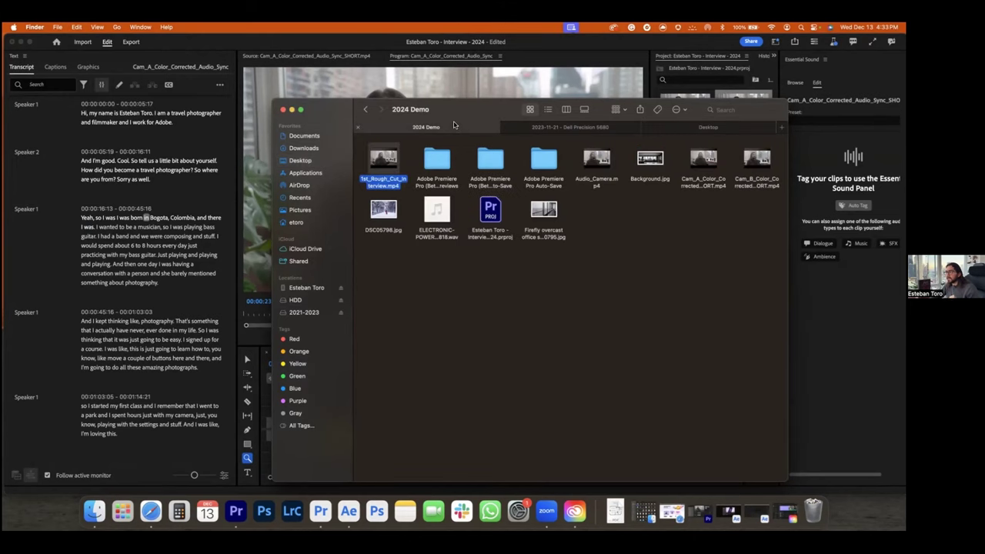
{"action": "left_click_drag", "start_coordinate": [473, 106], "coordinate": [393, 117]}
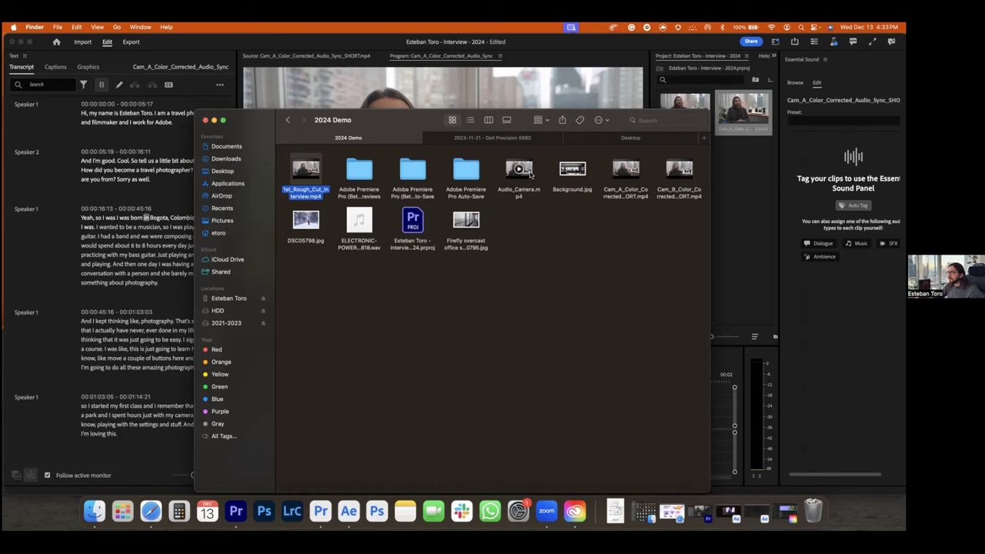
{"action": "left_click_drag", "start_coordinate": [529, 176], "coordinate": [750, 197]}
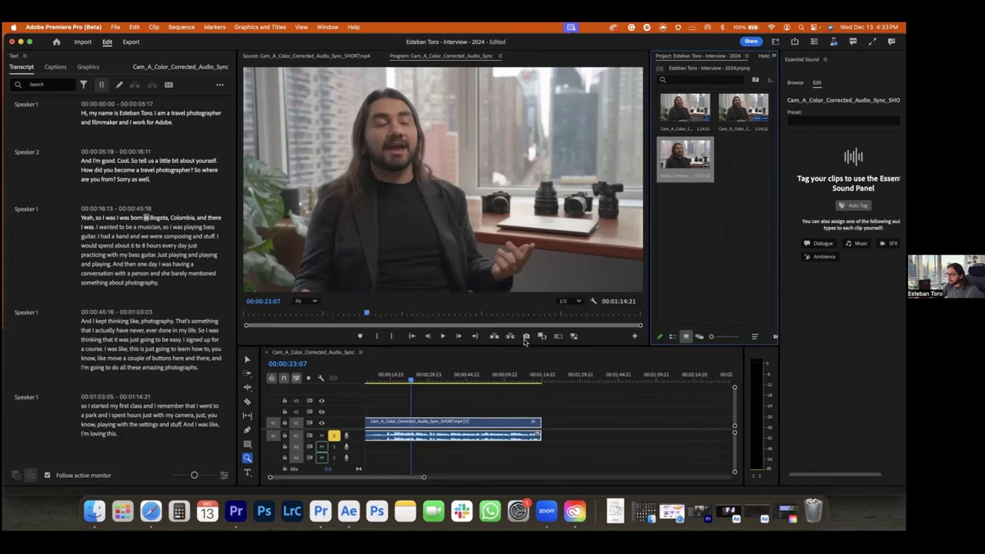
Replace the sequence's clip with Audio_Camera.mp4 and play it from about one minute
{"action": "key", "text": "v"}
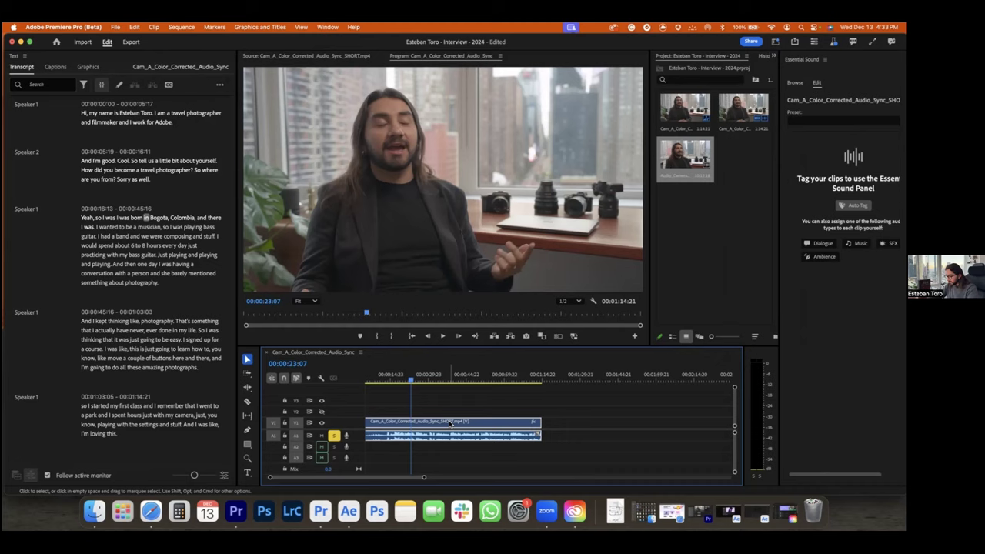
{"action": "key", "text": "Delete"}
{"action": "double_click", "coordinate": [680, 148]}
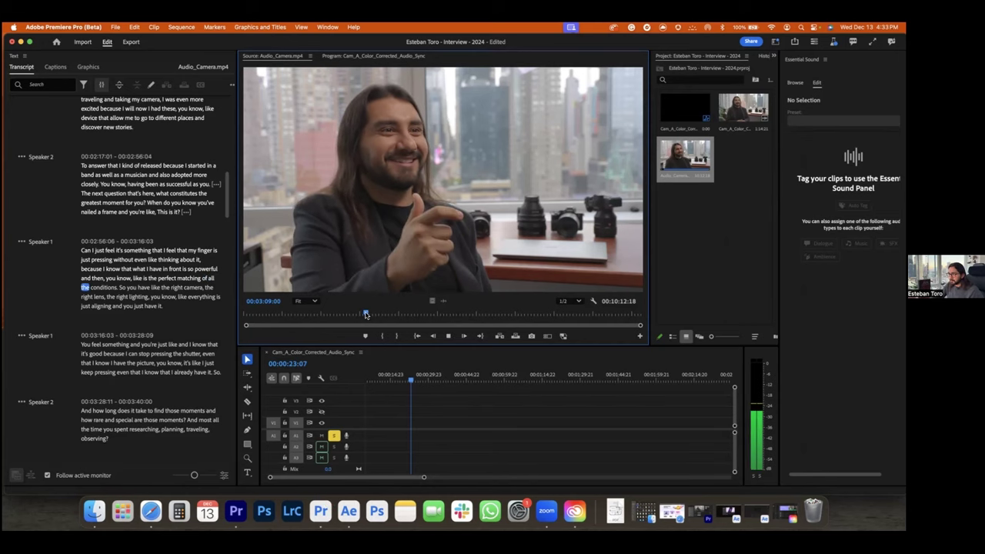
{"action": "left_click_drag", "start_coordinate": [680, 155], "coordinate": [348, 425]}
{"action": "left_click_drag", "start_coordinate": [385, 376], "coordinate": [524, 377]}
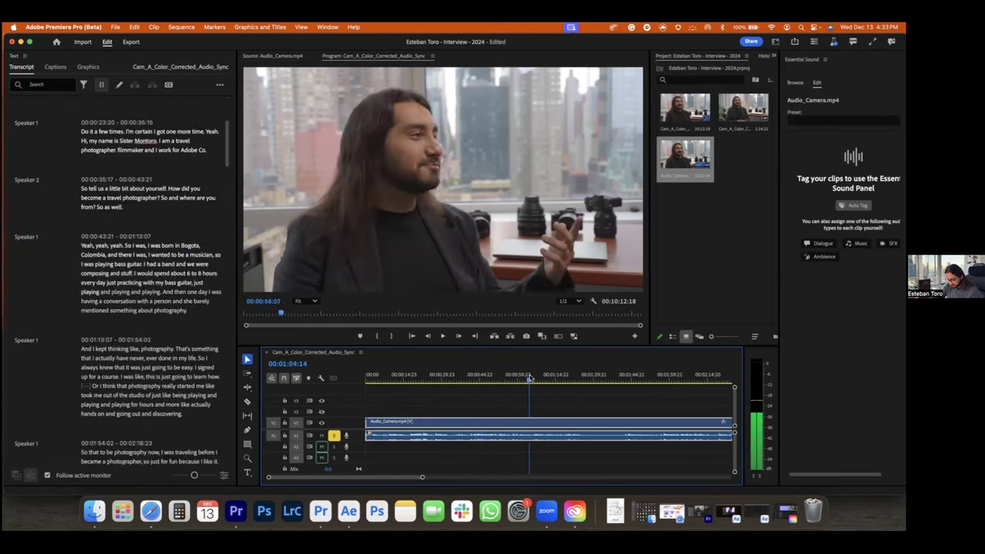
{"action": "key", "text": "space"}
{"action": "key", "text": "space"}
Split the clip around 1:29, delete the tail, and play the trimmed interview from about 9 seconds
{"action": "left_click", "coordinate": [590, 423], "text": "super"}
{"action": "left_click", "coordinate": [608, 424]}
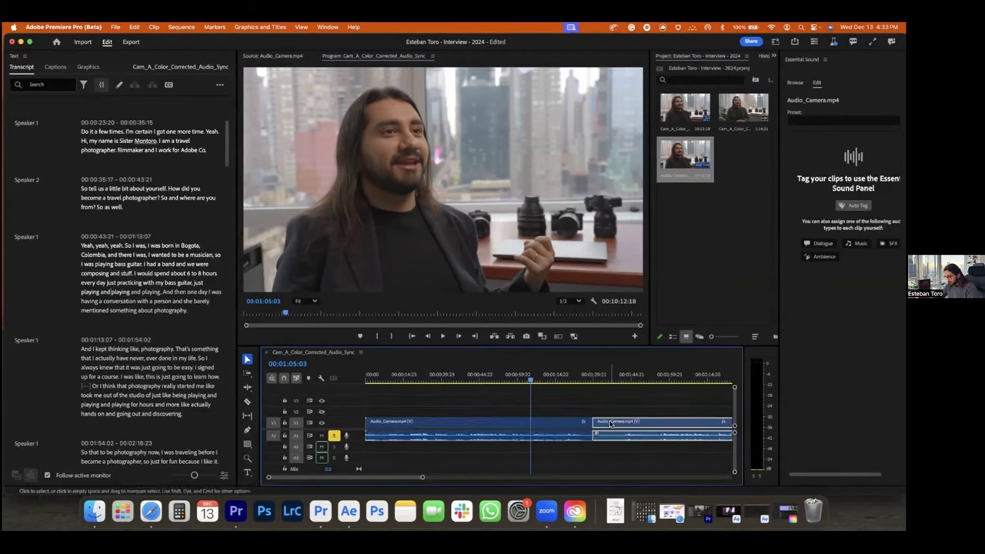
{"action": "key", "text": "Delete"}
{"action": "left_click", "coordinate": [390, 377]}
{"action": "left_click", "coordinate": [387, 379]}
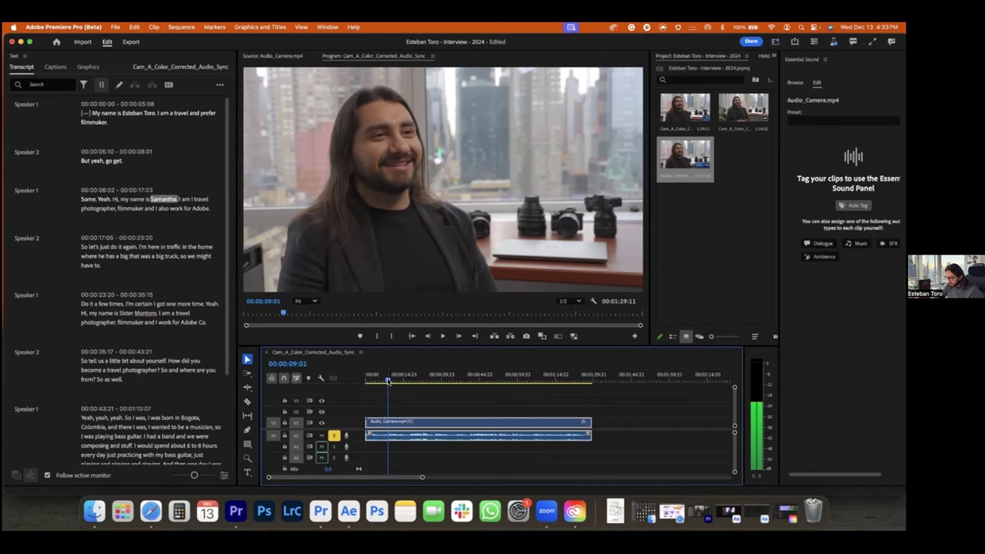
{"action": "key", "text": "XF86AudioRaiseVolume"}
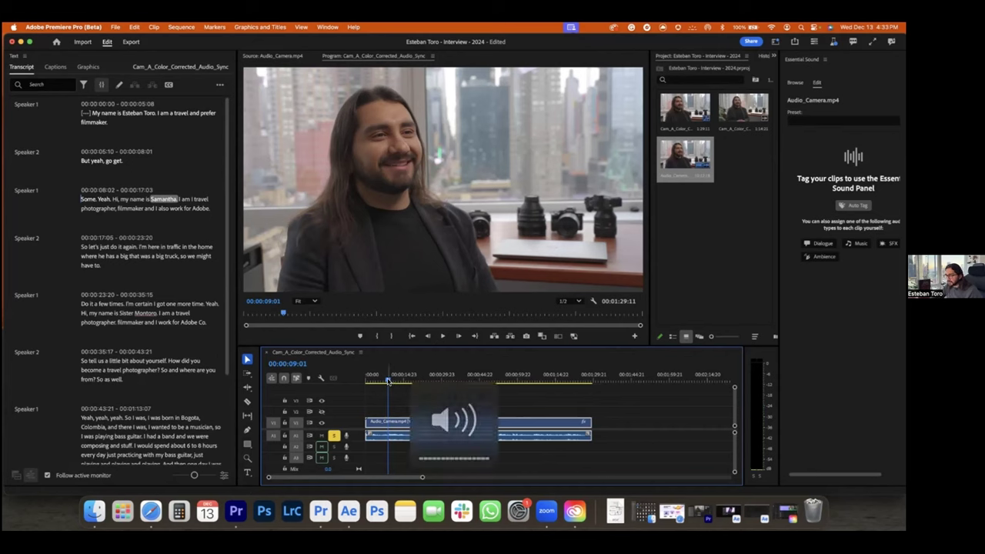
{"action": "key", "text": "space"}
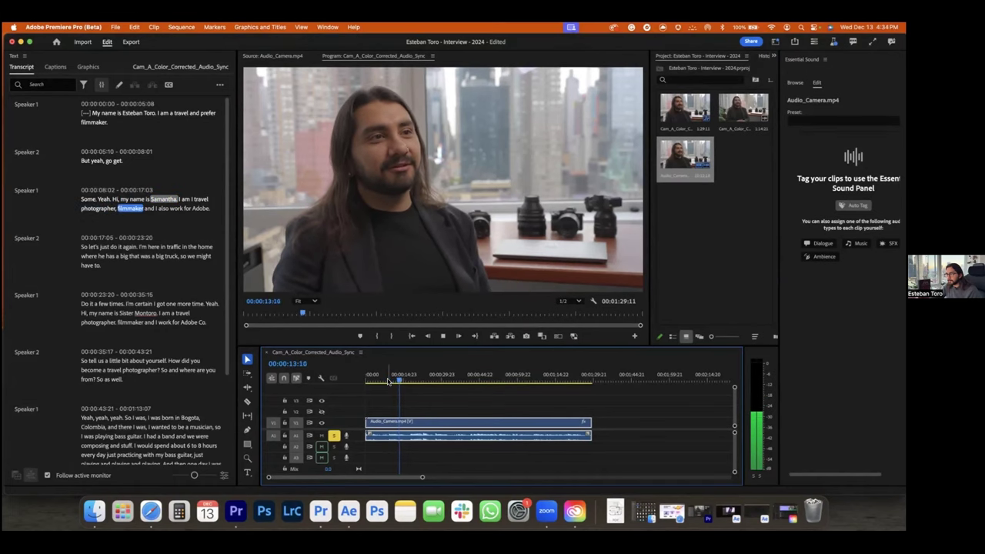
{"action": "key", "text": "space"}
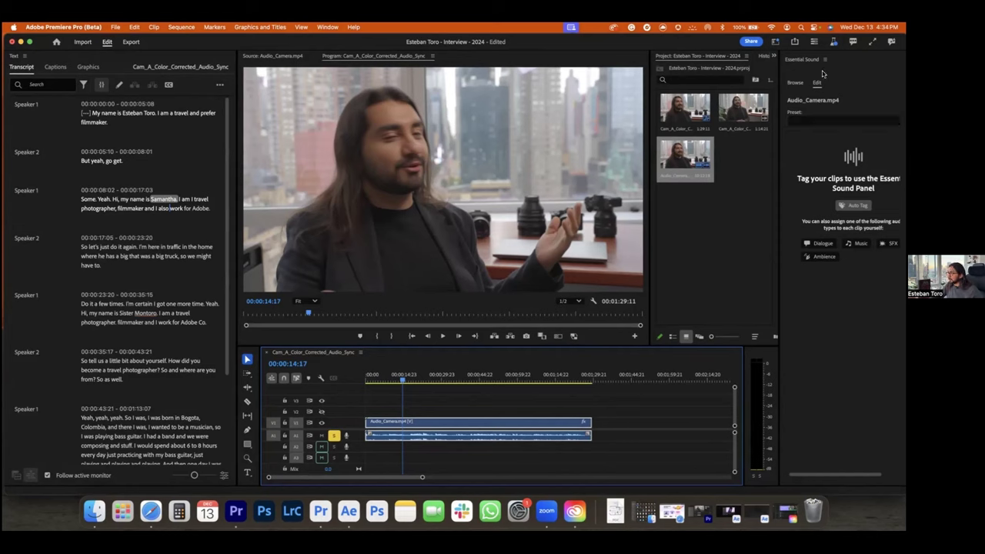
Open Window > Essential Sound and apply Enhance Speech to the Audio_Camera.mp4 dialogue
{"action": "left_click", "coordinate": [328, 27]}
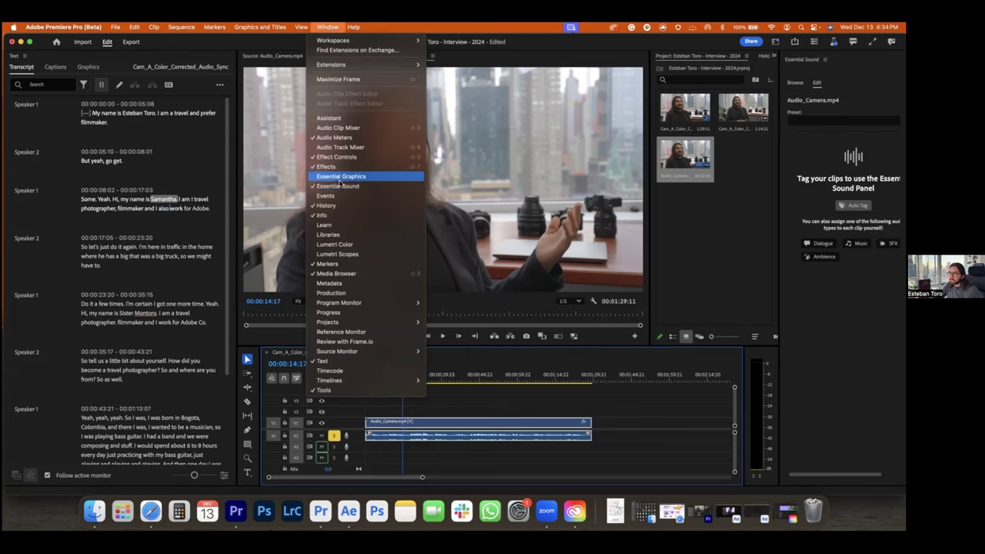
{"action": "left_click", "coordinate": [337, 186]}
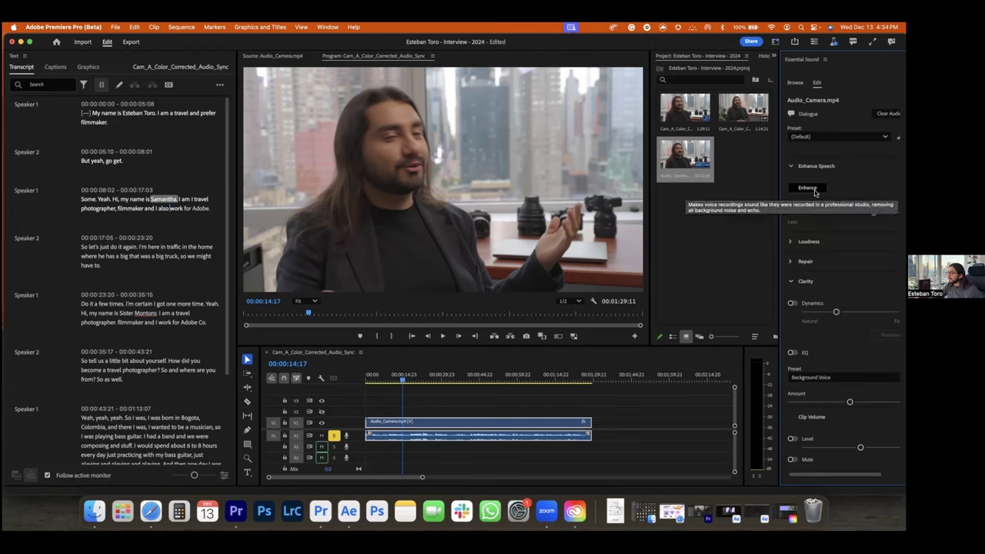
{"action": "left_click", "coordinate": [807, 188]}
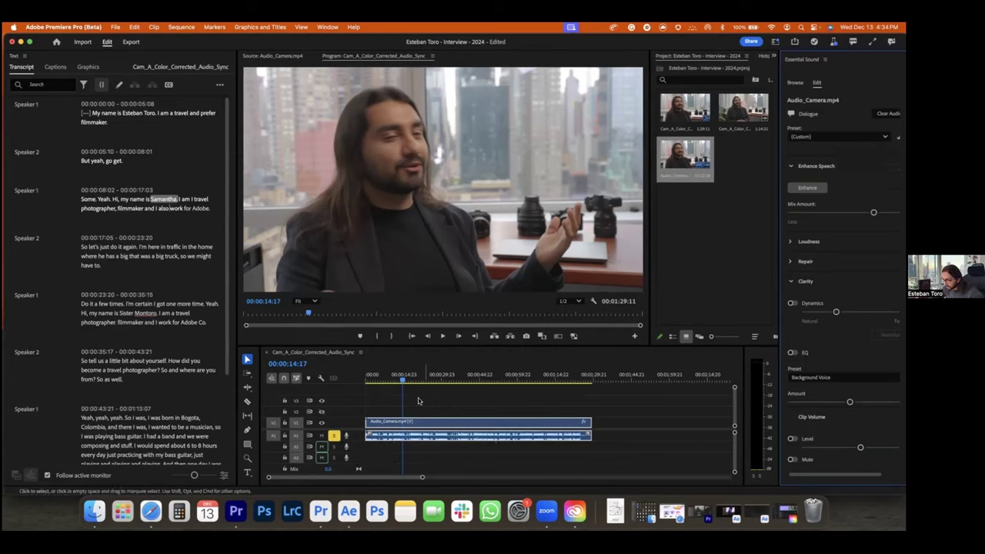
Play back the enhanced dialogue from around 13 seconds
{"action": "left_click", "coordinate": [390, 380]}
{"action": "left_click", "coordinate": [388, 381]}
{"action": "key", "text": "space"}
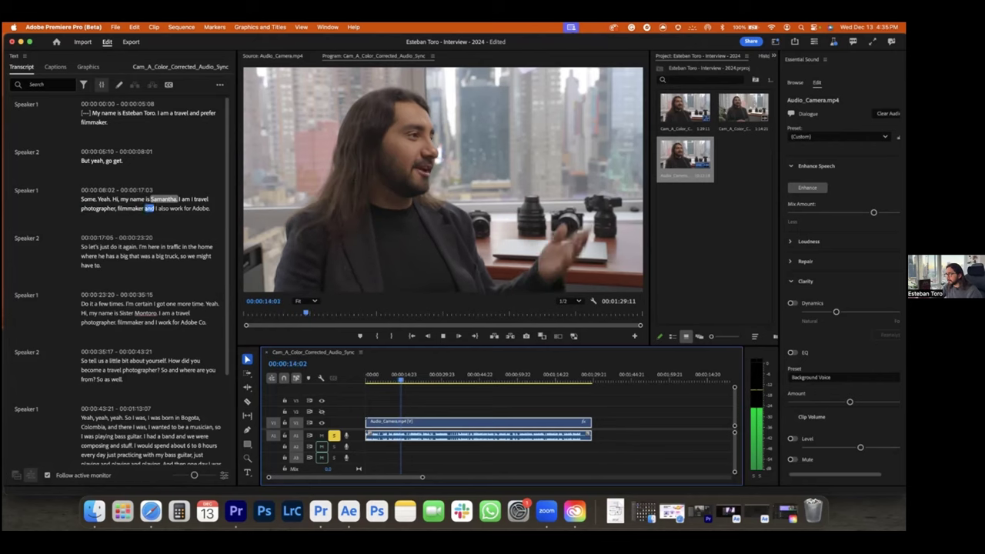
{"action": "key", "text": "space"}
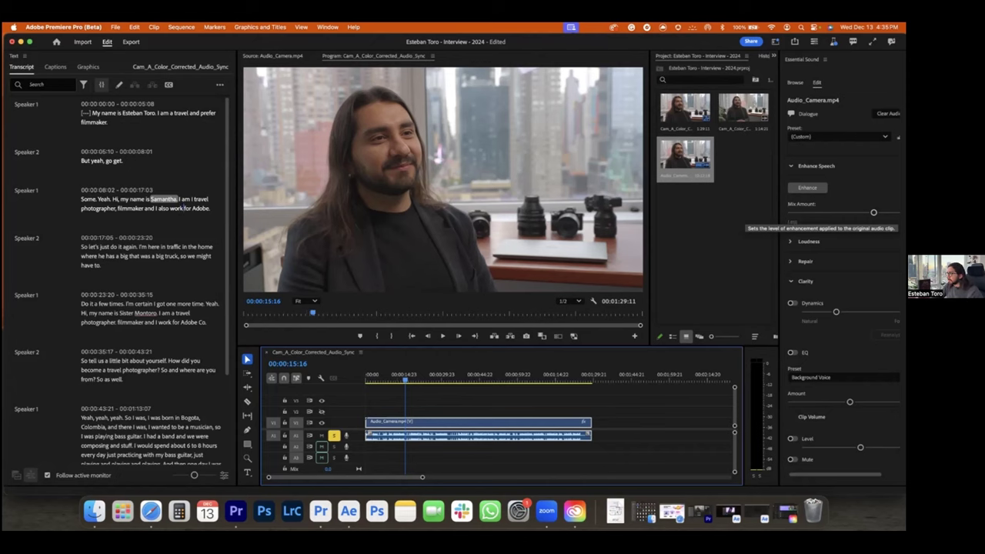
Lower the Enhance Speech mix amount, replay from 10 seconds comparing with enhancement toggled, in full screen
{"action": "left_click_drag", "start_coordinate": [874, 213], "coordinate": [844, 213]}
{"action": "left_click_drag", "start_coordinate": [403, 382], "coordinate": [391, 383]}
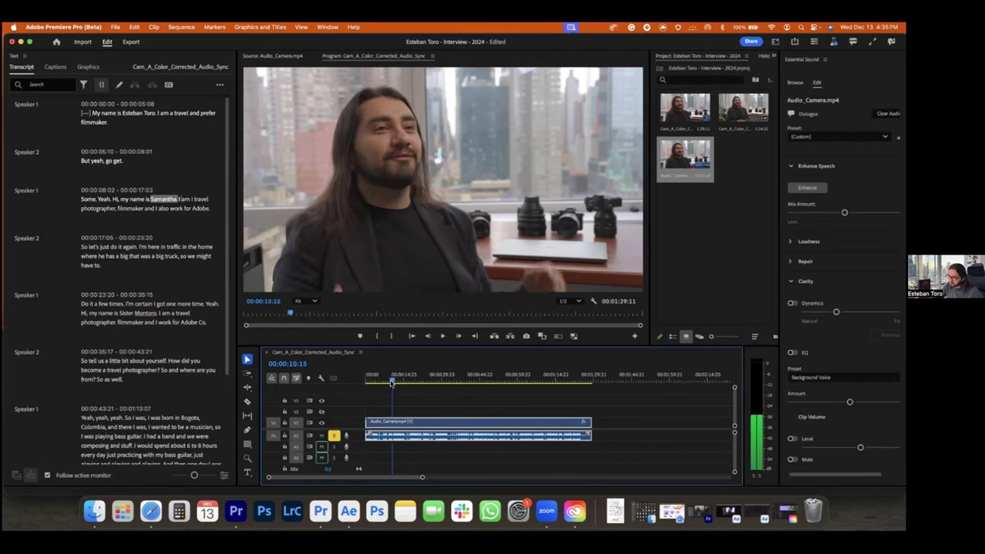
{"action": "key", "text": "space"}
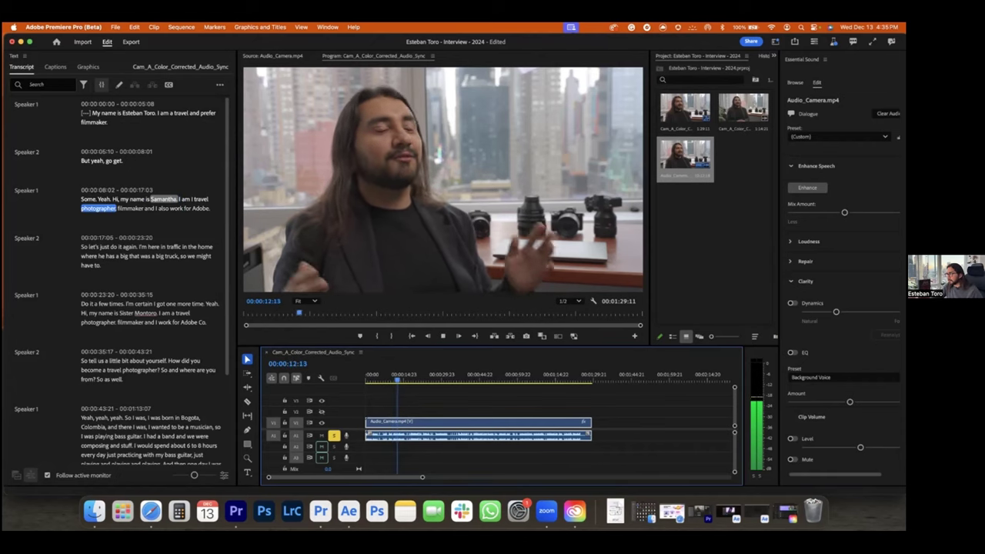
{"action": "left_click", "coordinate": [817, 185]}
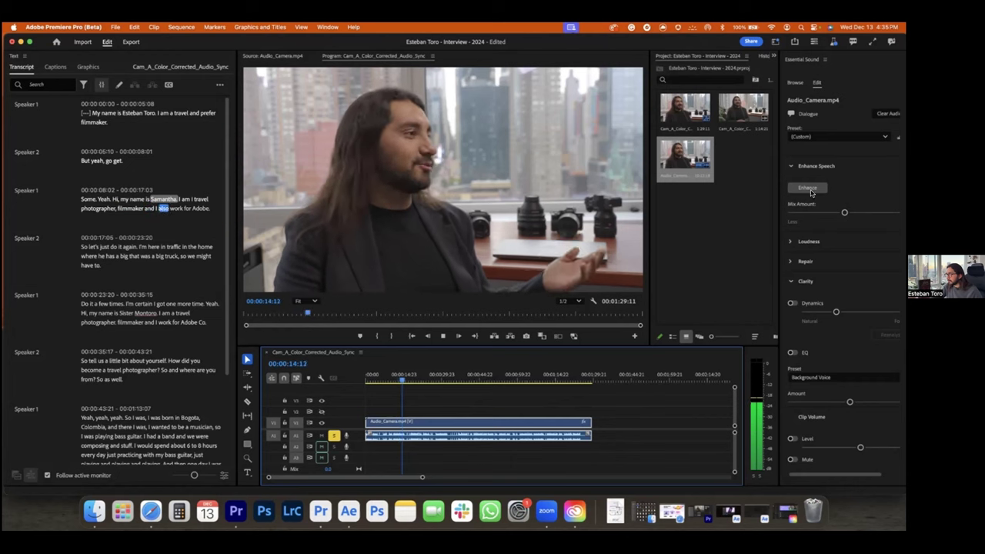
{"action": "left_click", "coordinate": [30, 42]}
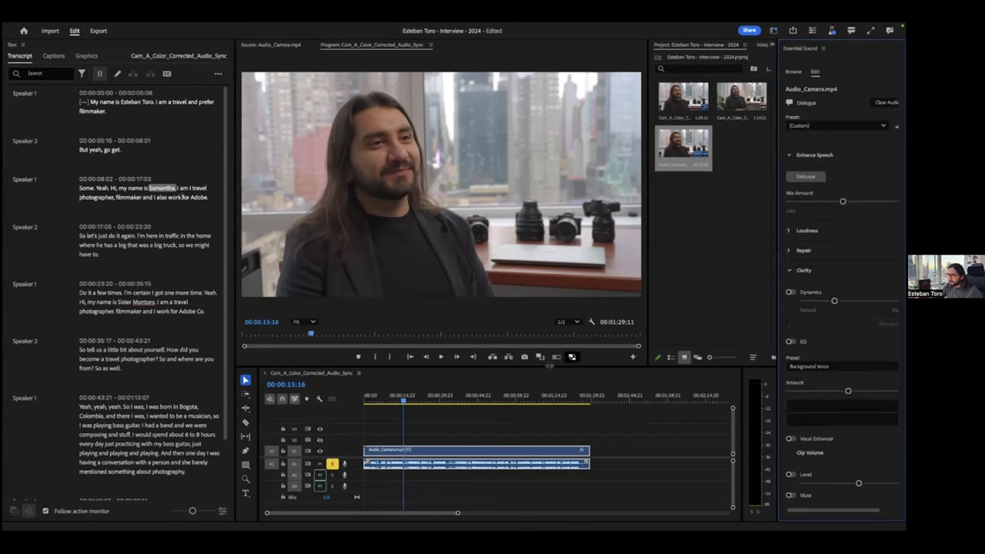
{"action": "mouse_move", "coordinate": [404, 399]}
{"action": "left_mouse_down"}
{"action": "mouse_move", "coordinate": [380, 399]}
{"action": "mouse_move", "coordinate": [391, 399]}
{"action": "left_mouse_up"}
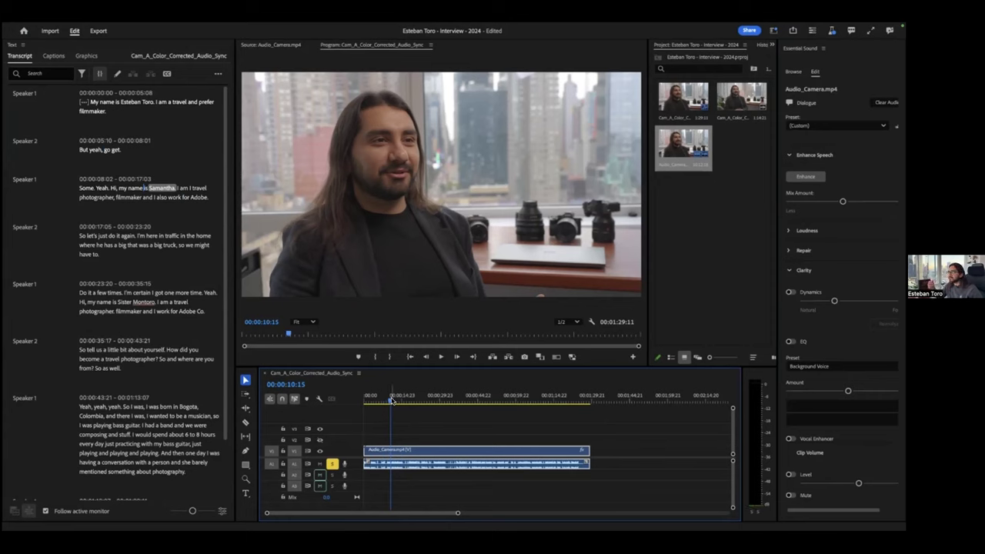
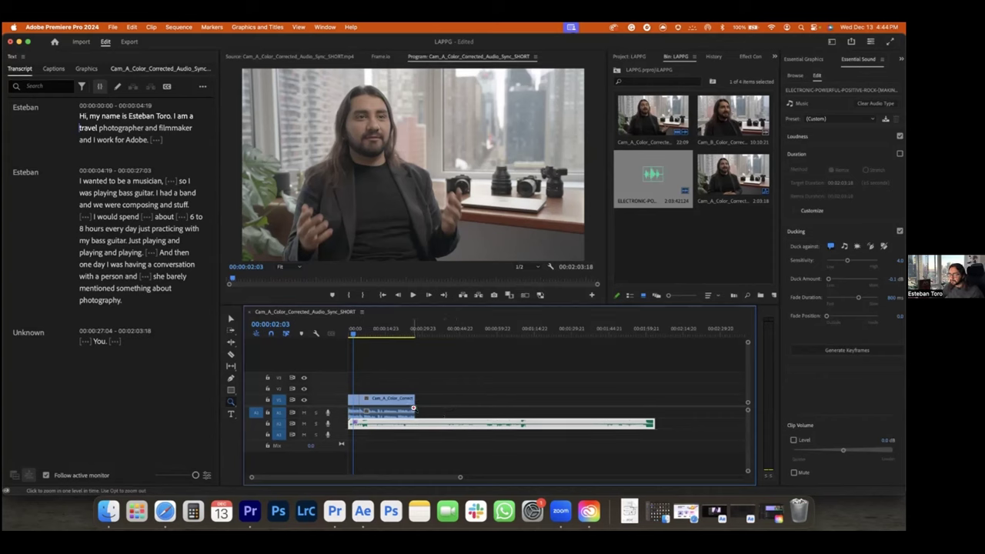
Remix the music so it ends near 00:00:26:14, targeting 00:00:27:04, then return to the start
{"action": "left_click", "coordinate": [429, 408]}
{"action": "left_click_drag", "start_coordinate": [475, 331], "coordinate": [482, 331]}
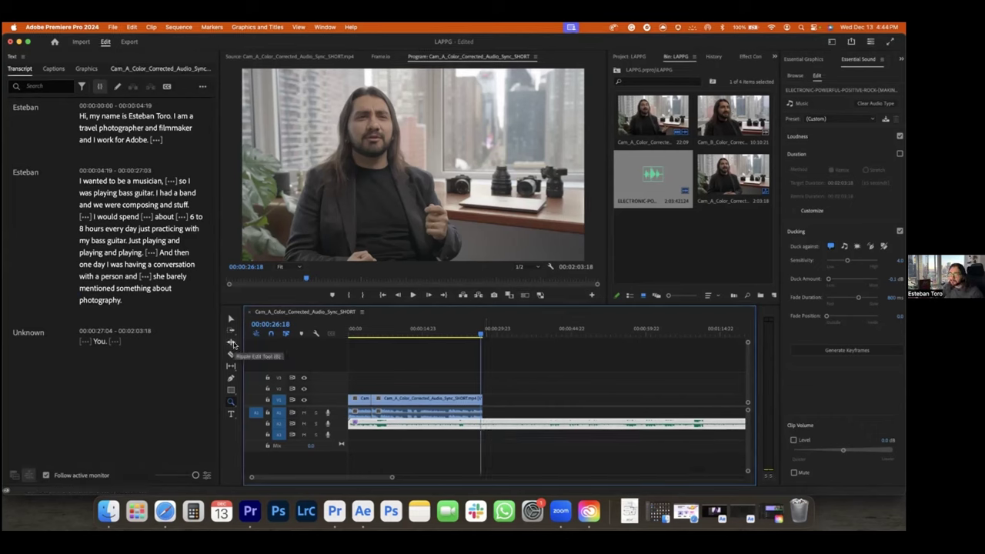
{"action": "left_click", "coordinate": [232, 343]}
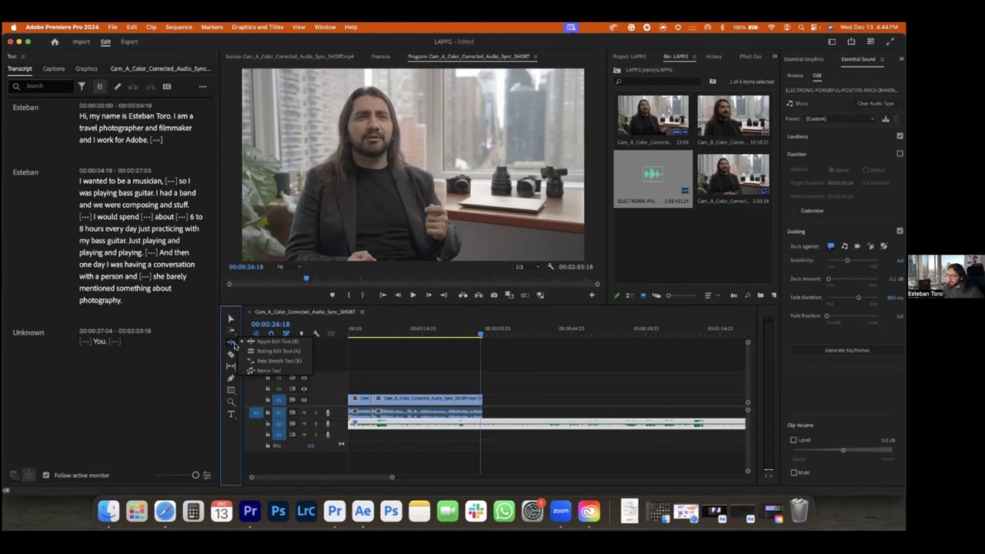
{"action": "left_click", "coordinate": [261, 371]}
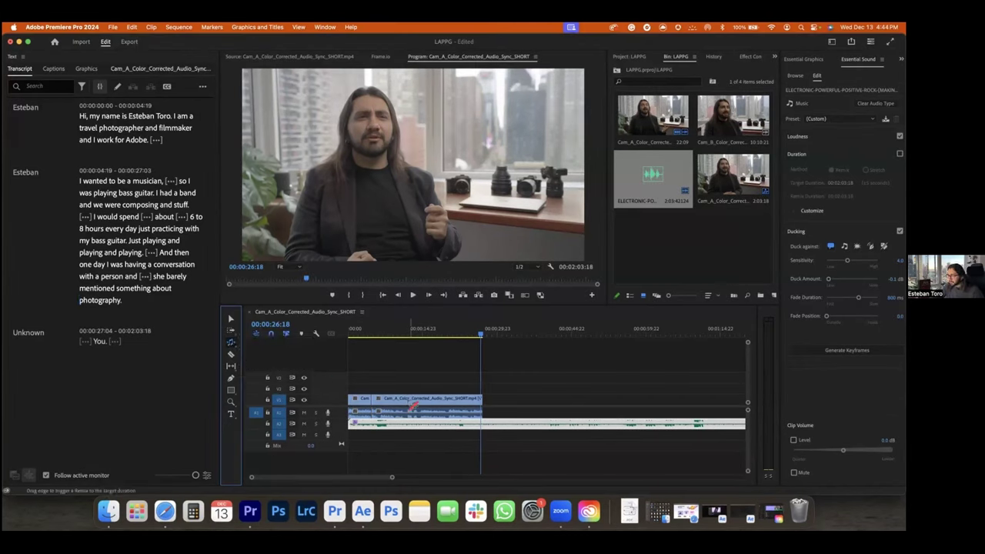
{"action": "scroll", "coordinate": [644, 423], "scroll_direction": "right", "scroll_amount": 5}
{"action": "scroll", "coordinate": [644, 423], "scroll_direction": "right", "scroll_amount": 4}
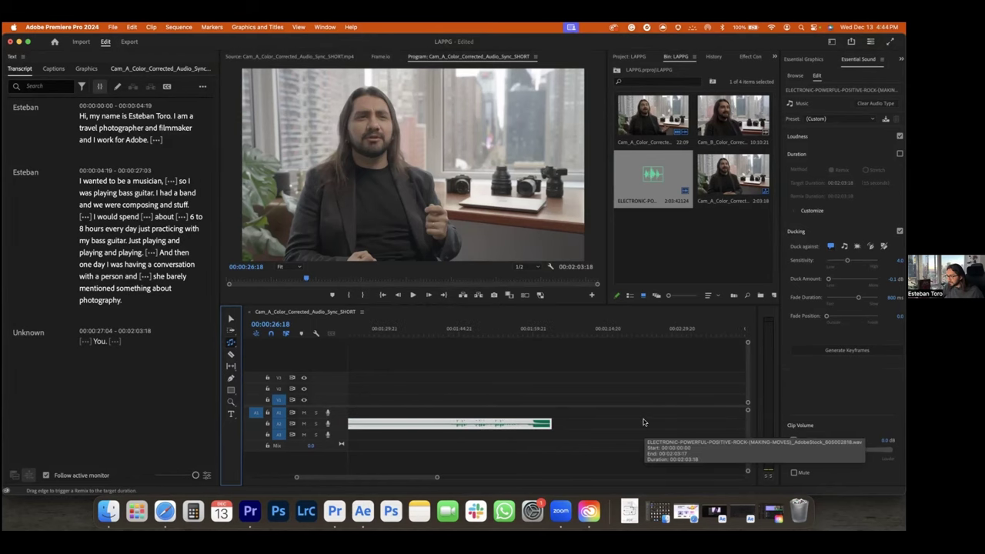
{"action": "left_click_drag", "start_coordinate": [622, 428], "coordinate": [488, 436]}
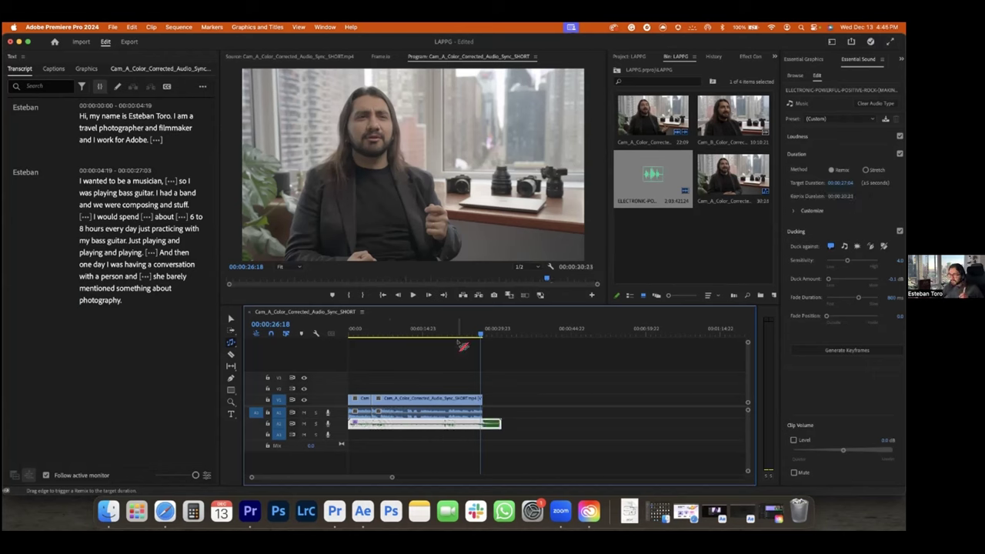
{"action": "key", "text": "space"}
{"action": "key", "text": "Home"}
{"action": "key", "text": "space"}
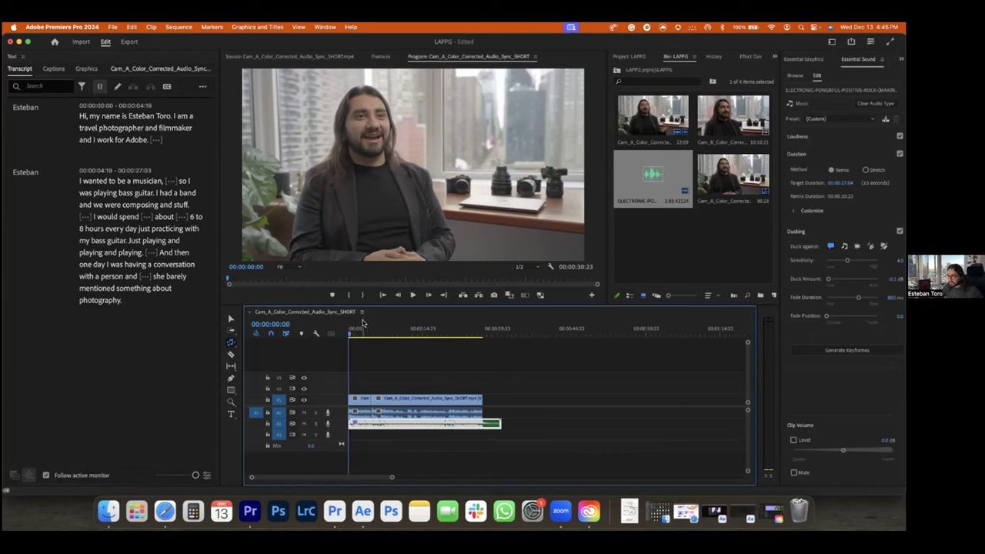
Enlarge the A2 music track, play the remixed sequence to its end, then zoom out
{"action": "key", "text": "space"}
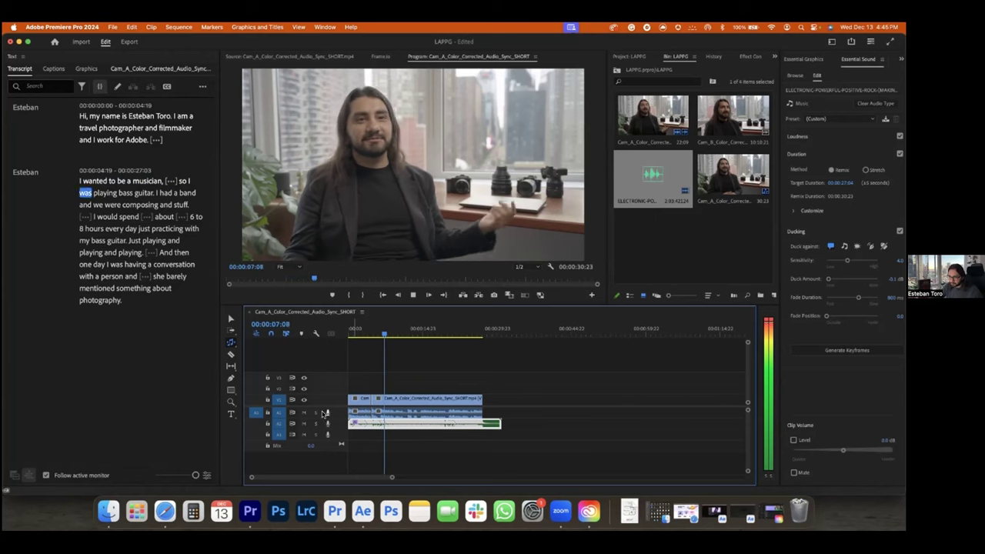
{"action": "left_click_drag", "start_coordinate": [334, 430], "coordinate": [334, 447]}
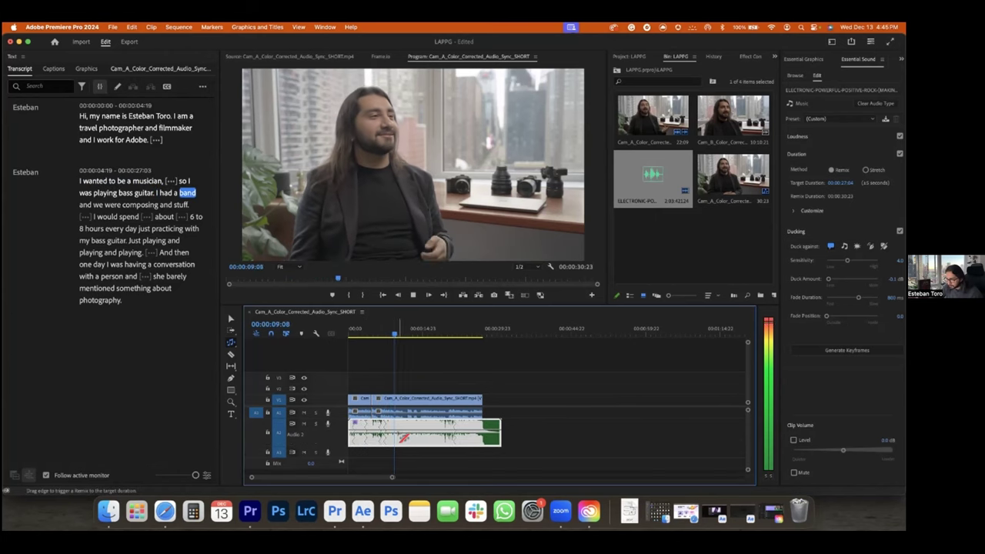
{"action": "key", "text": "space"}
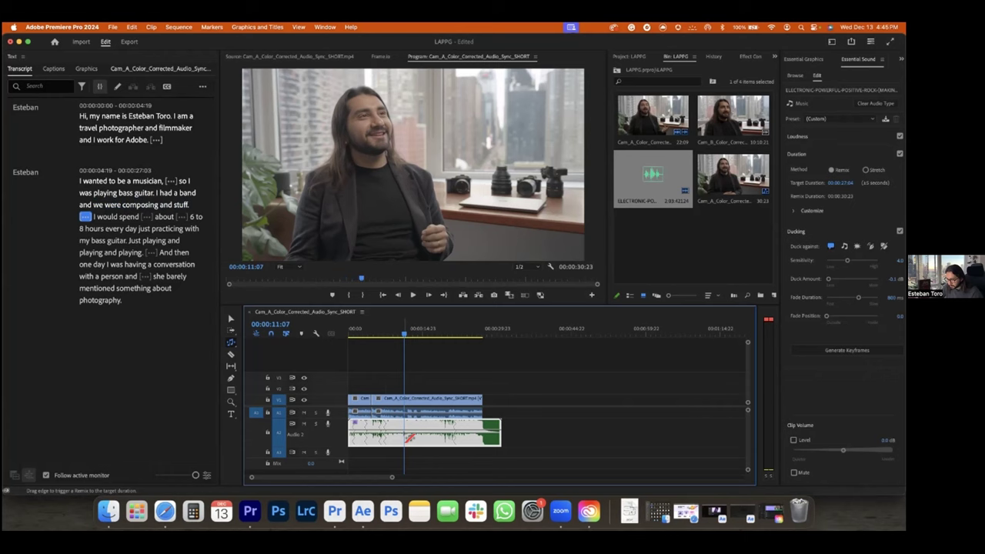
{"action": "key", "text": "v"}
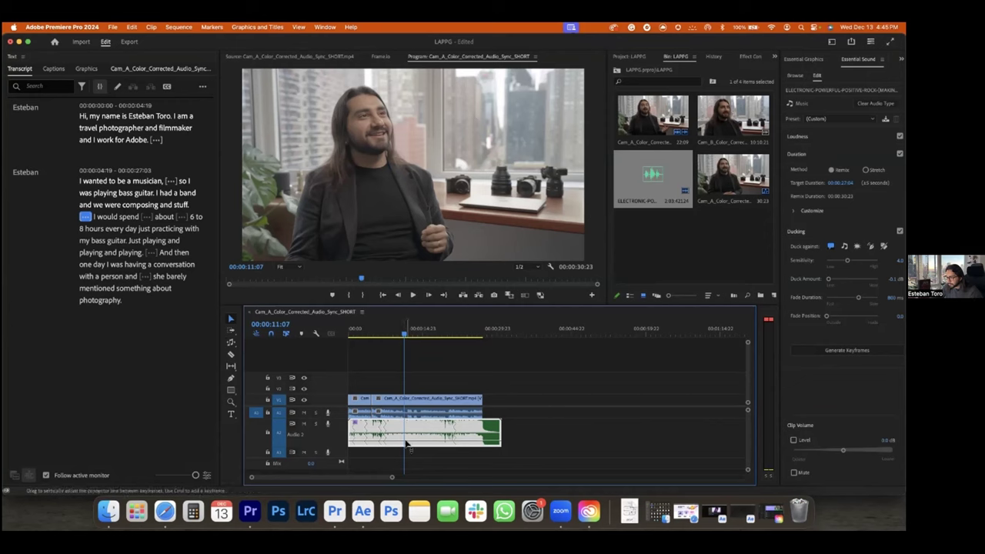
{"action": "key", "text": "space"}
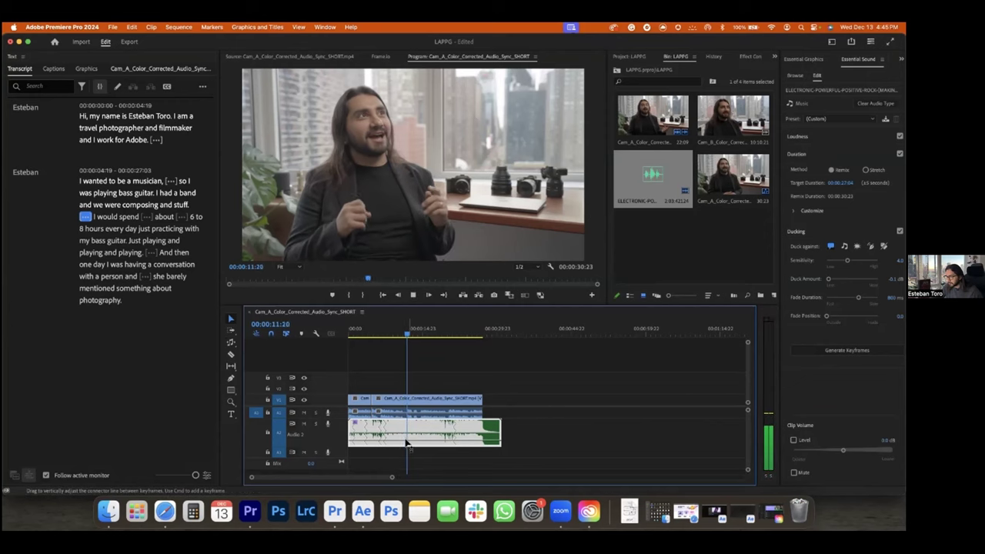
{"action": "key", "text": "space"}
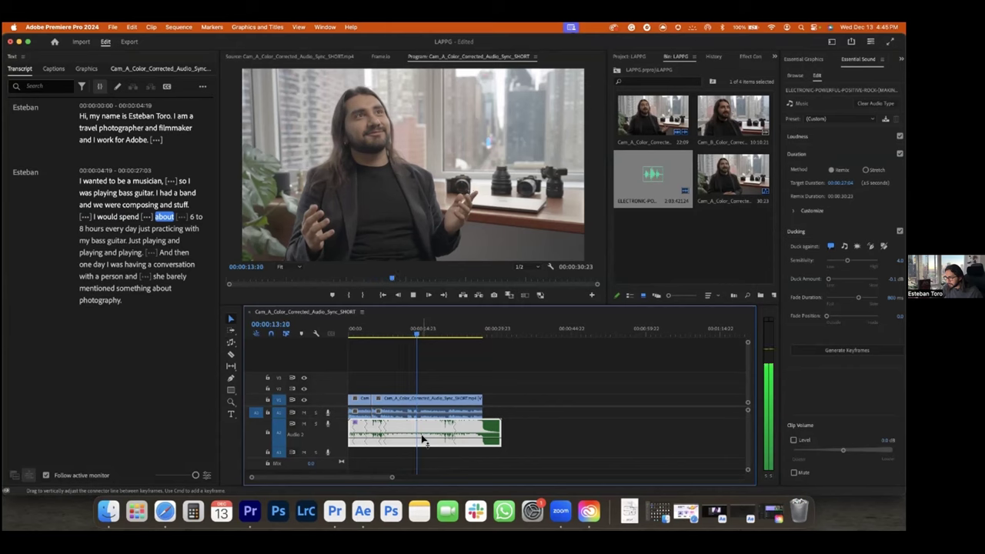
{"action": "key", "text": "space"}
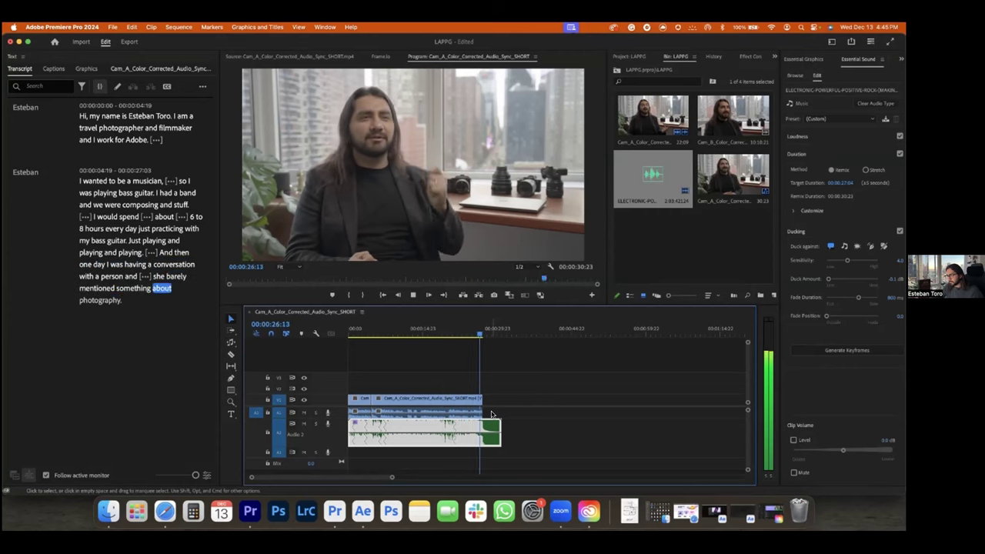
{"action": "key", "text": "minus"}
{"action": "key", "text": "minus"}
{"action": "key", "text": "minus"}
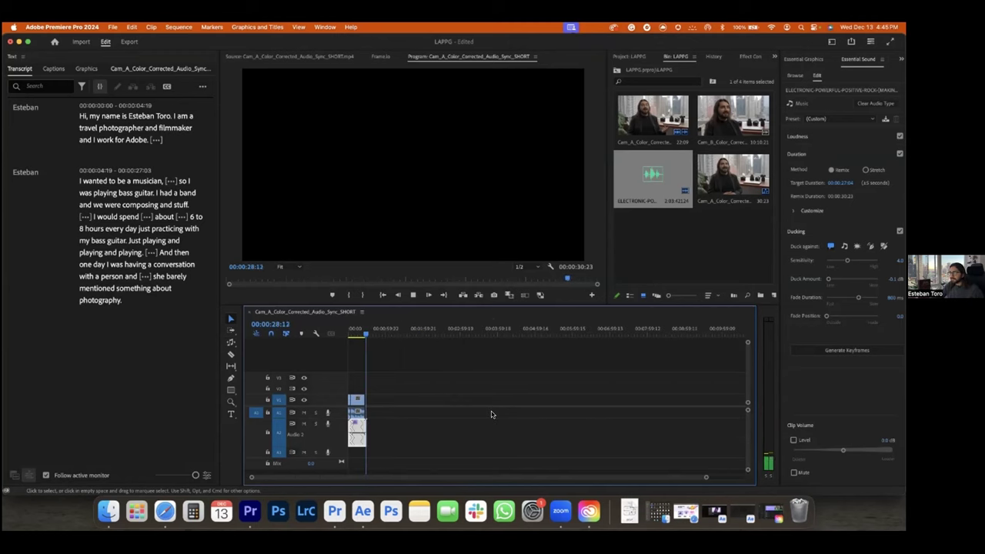
Zoom into the timeline and delete the music clip from the sequence
{"action": "key", "text": "z"}
{"action": "left_click", "coordinate": [356, 421]}
{"action": "left_click", "coordinate": [411, 422]}
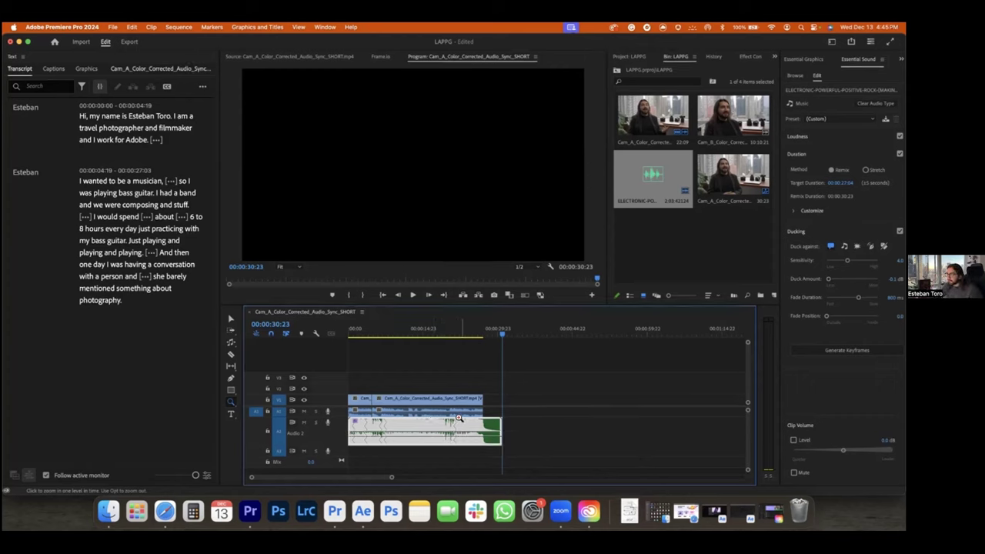
{"action": "key", "text": "v"}
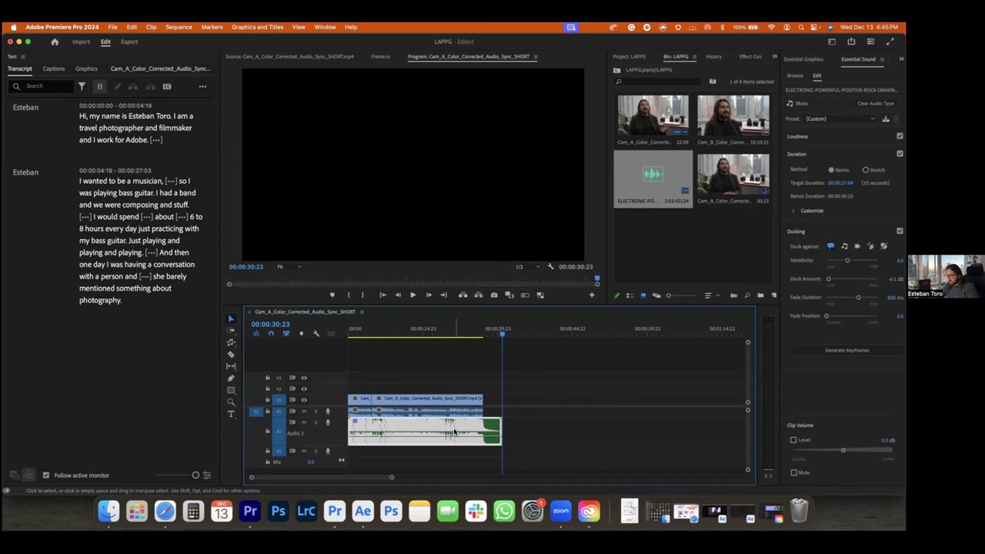
{"action": "key", "text": "Delete"}
{"action": "key", "text": "z"}
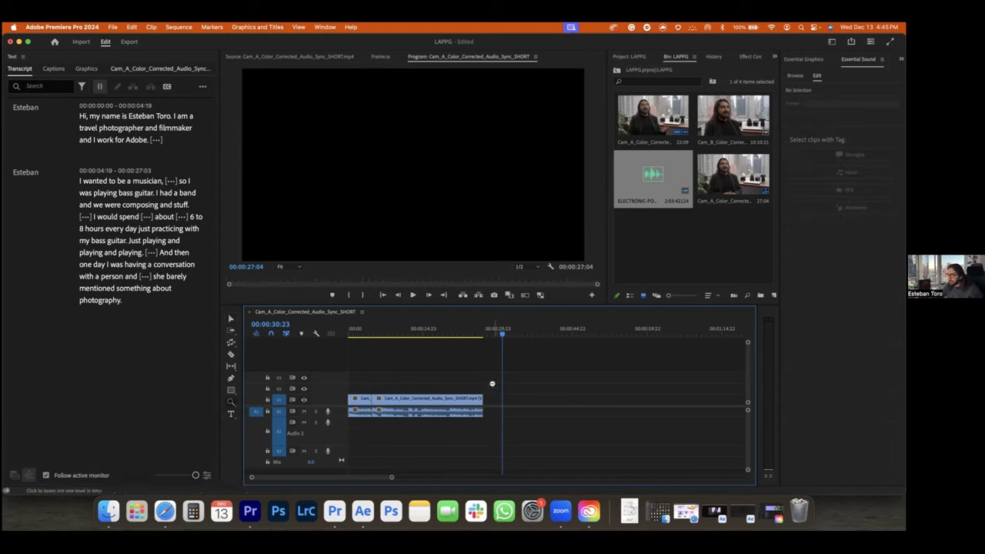
Delete the interview clip and open the raw Cam_A clip with its transcript
{"action": "left_click", "coordinate": [492, 383], "text": "alt"}
{"action": "left_click", "coordinate": [481, 382], "text": "alt"}
{"action": "key", "text": "v"}
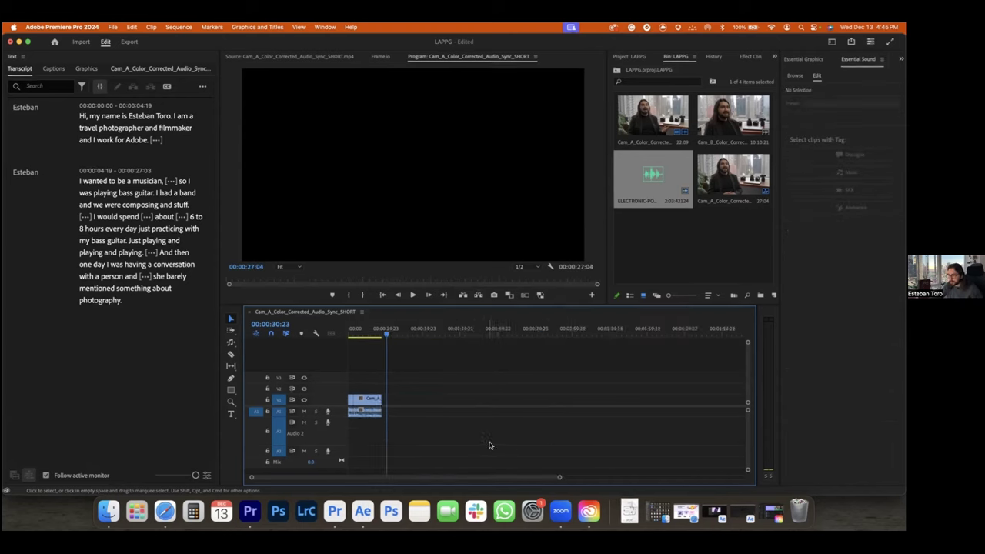
{"action": "left_click_drag", "start_coordinate": [390, 386], "coordinate": [346, 416]}
{"action": "key", "text": "Delete"}
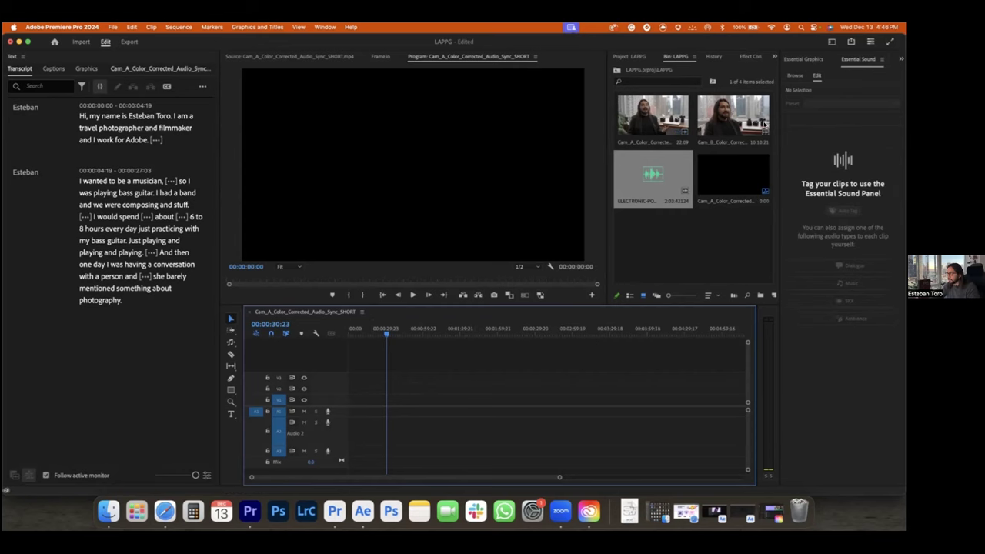
{"action": "double_click", "coordinate": [660, 117]}
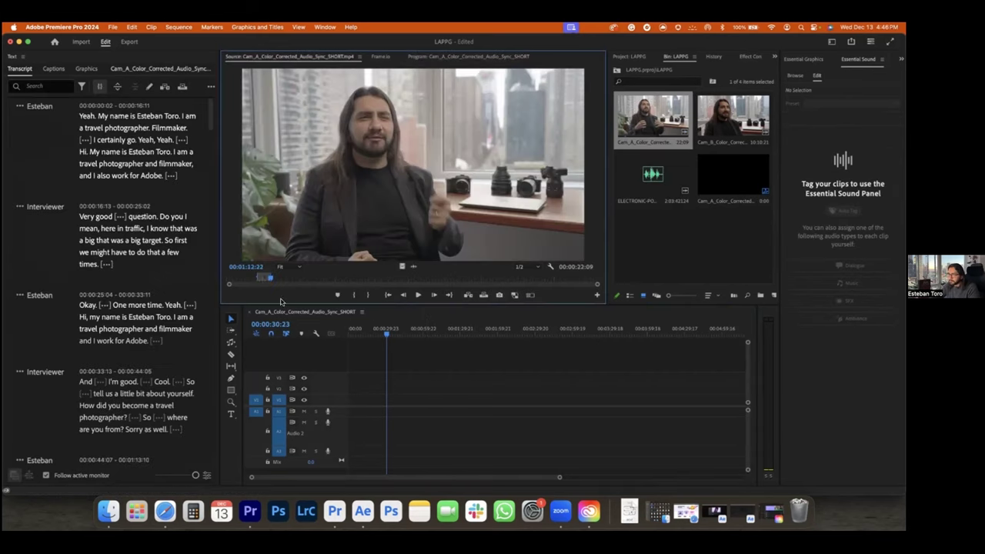
Add the entire Cam_A interview to the sequence with the electronic music on A2 beneath it
{"action": "left_click", "coordinate": [265, 280]}
{"action": "key", "text": "End"}
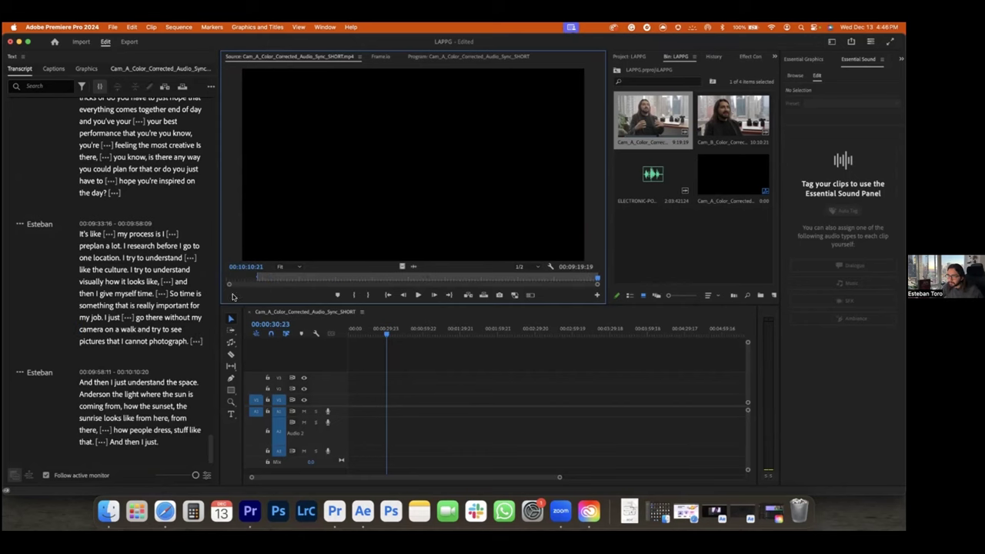
{"action": "key", "text": "super+a"}
{"action": "left_click_drag", "start_coordinate": [199, 281], "coordinate": [352, 399]}
{"action": "left_click_drag", "start_coordinate": [660, 176], "coordinate": [354, 439]}
Remix the music to span the whole interview, parking the playhead near 00:01:39:06
{"action": "key", "text": "z"}
{"action": "left_click", "coordinate": [444, 422], "text": "alt"}
{"action": "left_click", "coordinate": [444, 422], "text": "alt"}
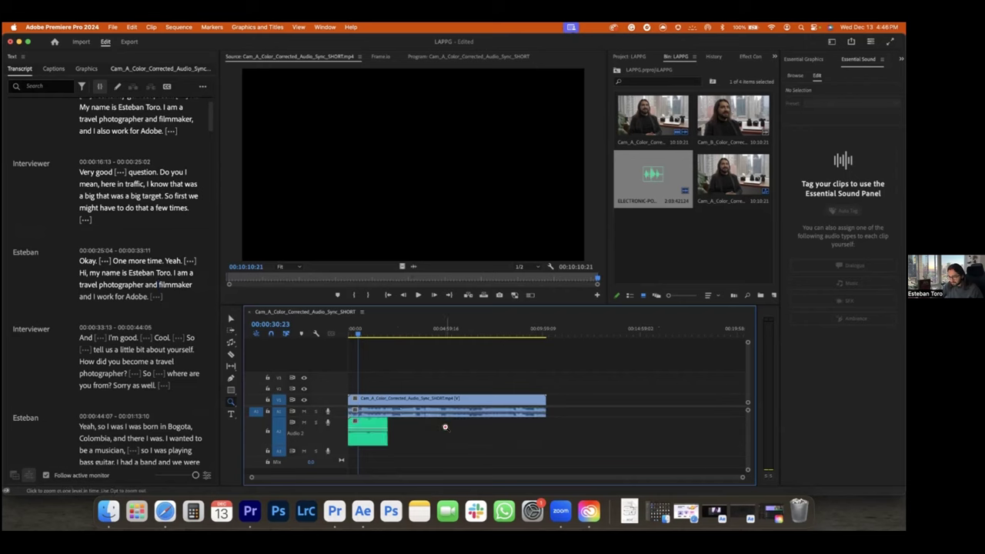
{"action": "left_click", "coordinate": [230, 344]}
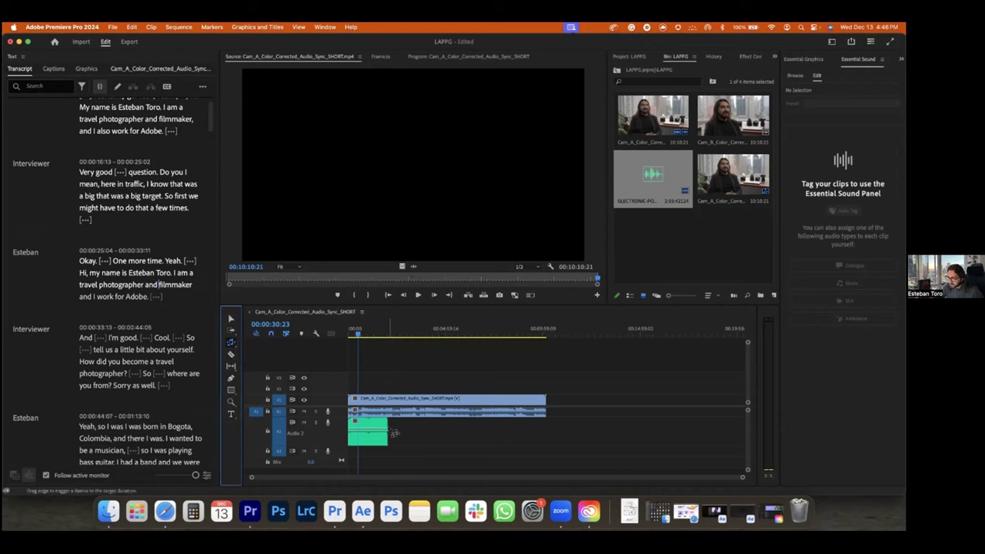
{"action": "left_click_drag", "start_coordinate": [393, 433], "coordinate": [551, 430]}
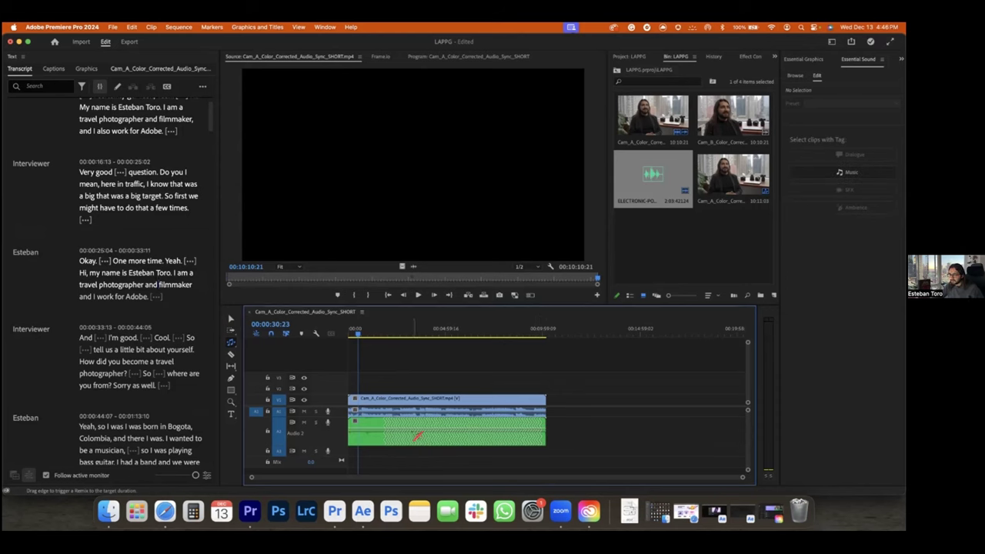
{"action": "left_click", "coordinate": [380, 331]}
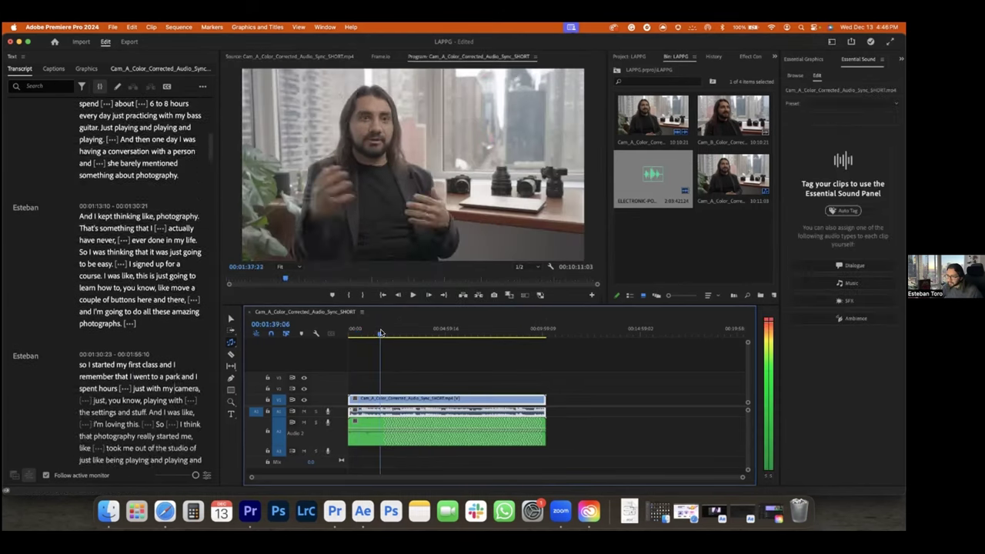
Lower the music volume by about 3.5 dB and play the sequence to check the mix
{"action": "key", "text": "v"}
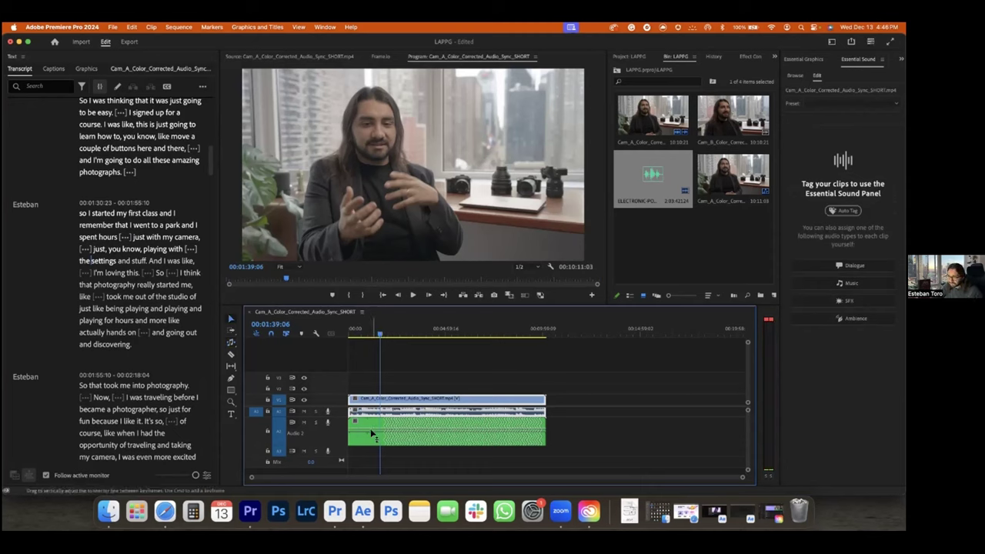
{"action": "left_click_drag", "start_coordinate": [385, 436], "coordinate": [385, 440]}
{"action": "key", "text": "space"}
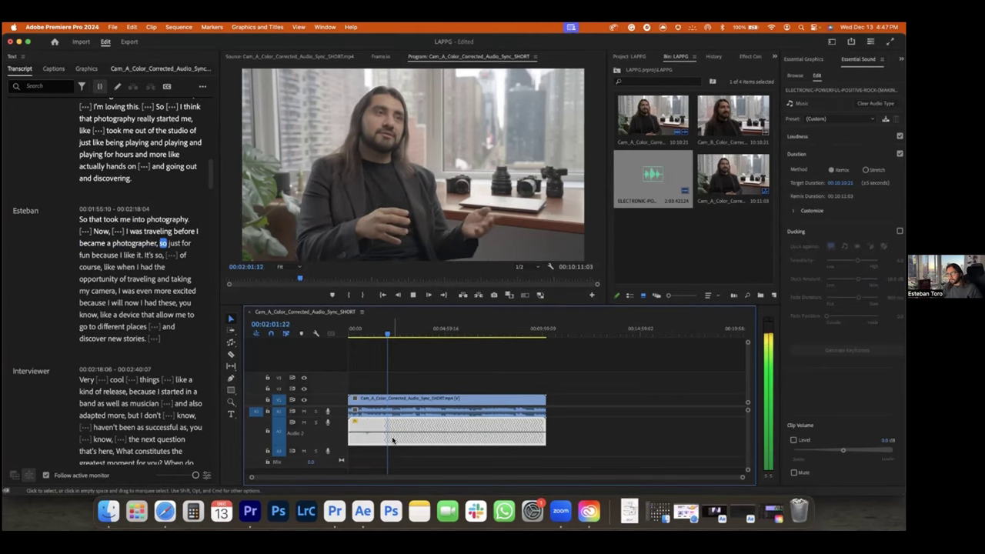
{"action": "key", "text": "space"}
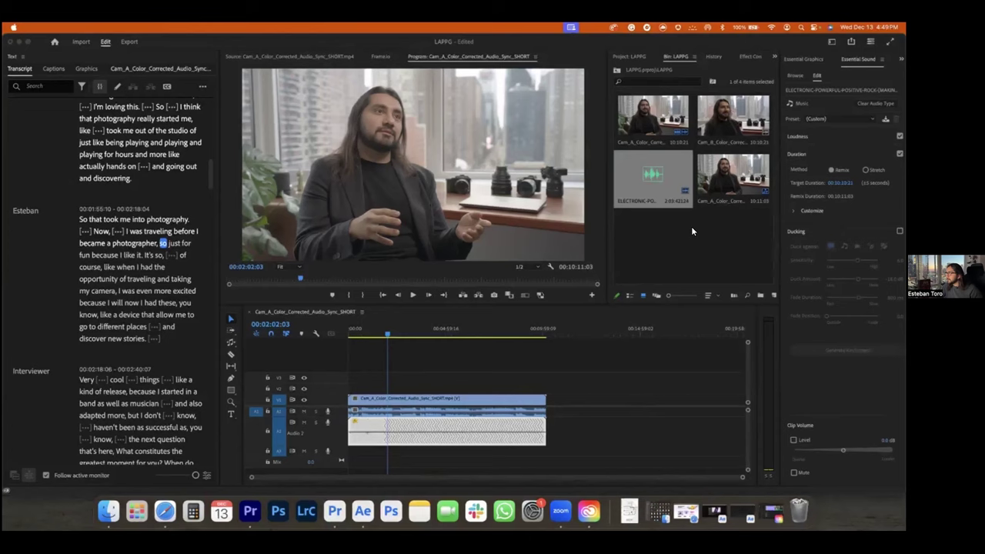
Remove all the old clips from the Premiere project bin
{"action": "left_click", "coordinate": [691, 227]}
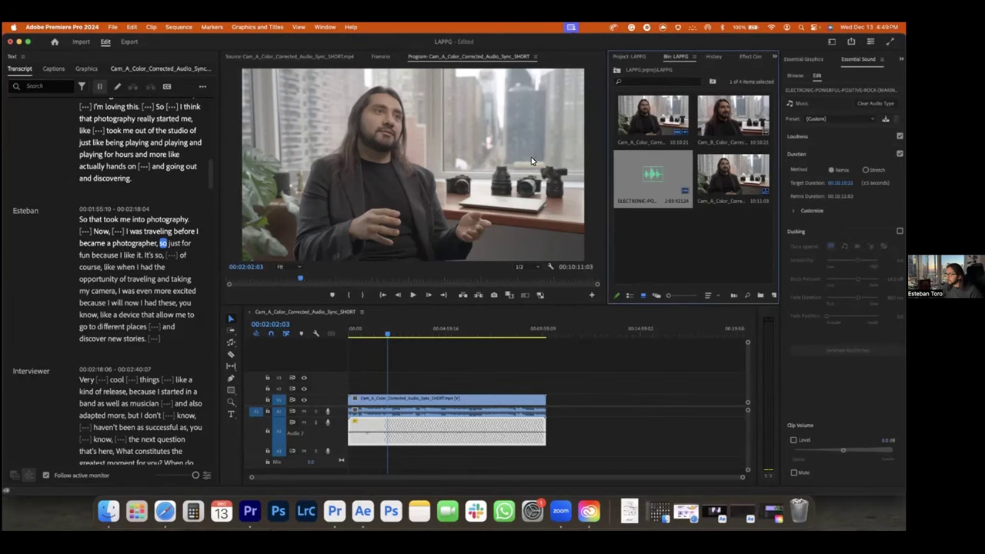
{"action": "key", "text": "super+a"}
{"action": "key", "text": "BackSpace"}
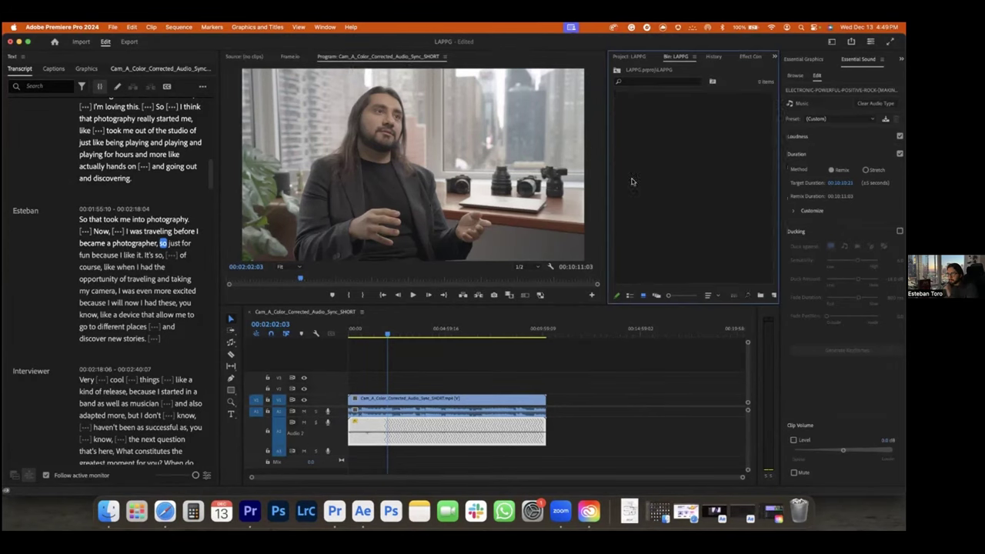
Import the Evangelist video from the Desktop and build a new sequence from it
{"action": "left_click", "coordinate": [108, 510]}
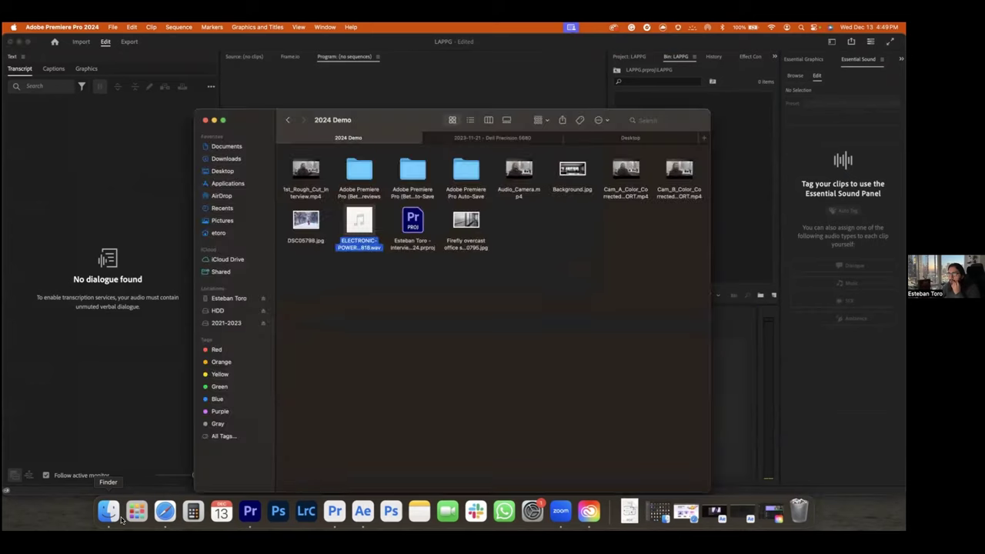
{"action": "left_click", "coordinate": [611, 141]}
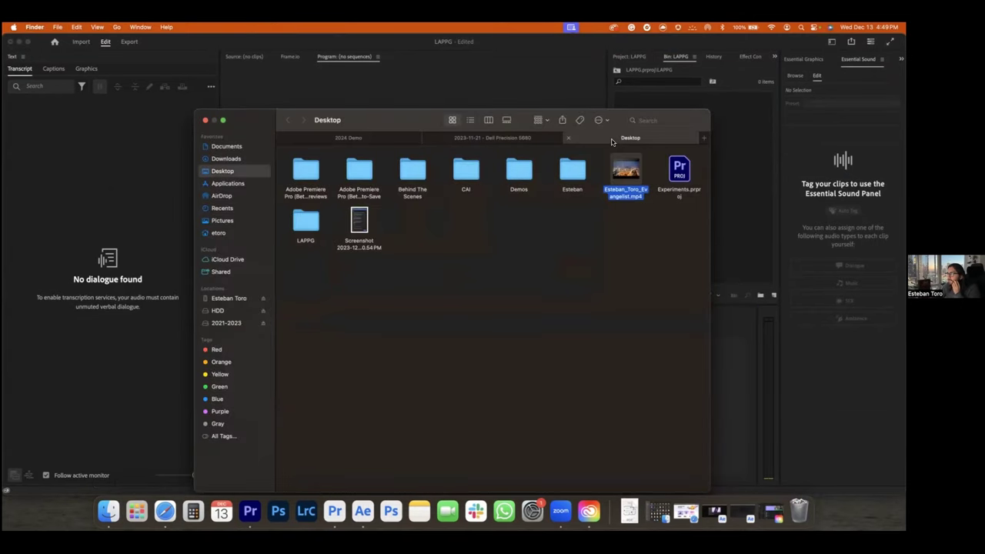
{"action": "left_click_drag", "start_coordinate": [612, 120], "coordinate": [496, 113]}
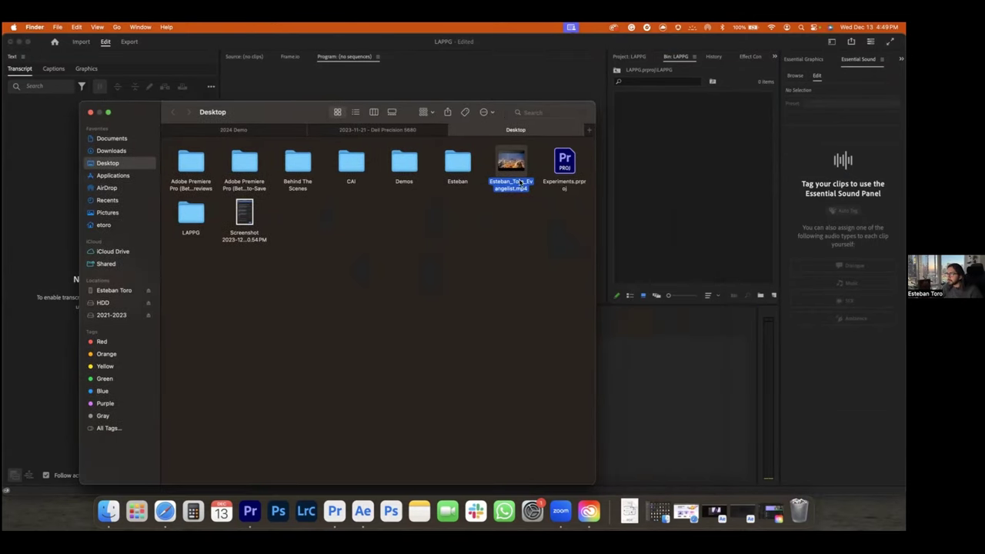
{"action": "left_click_drag", "start_coordinate": [523, 169], "coordinate": [692, 163]}
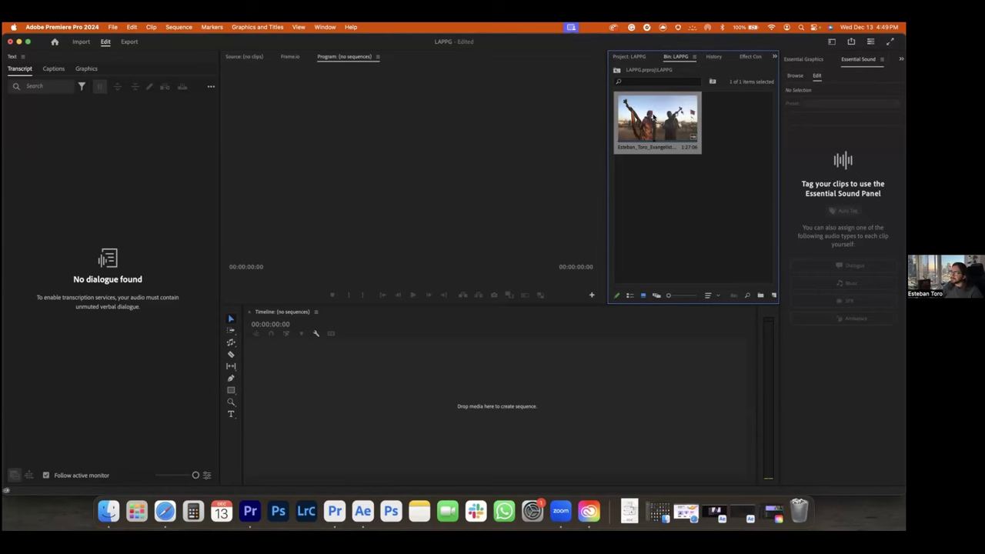
{"action": "left_click_drag", "start_coordinate": [373, 394], "coordinate": [374, 395]}
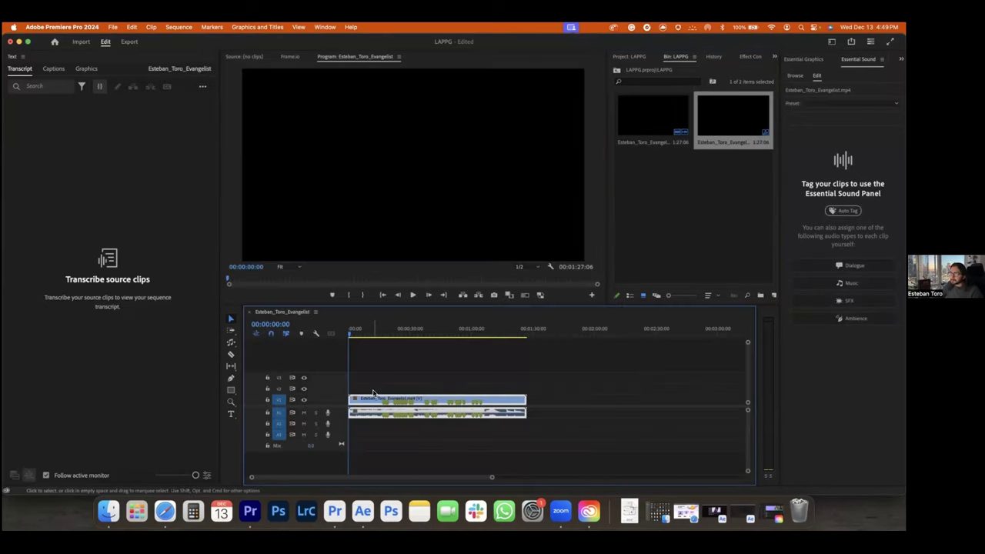
{"action": "key", "text": "z"}
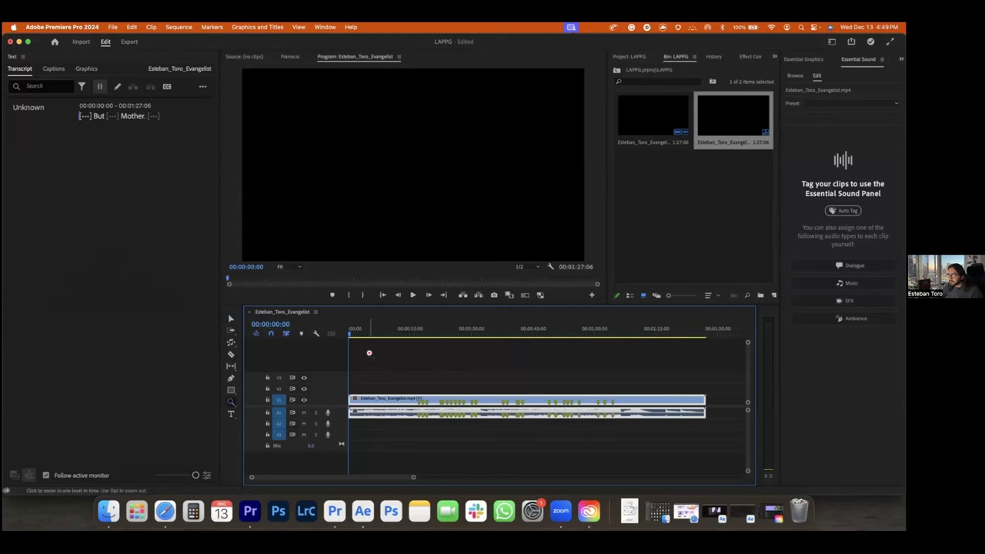
{"action": "mouse_move", "coordinate": [355, 332]}
{"action": "left_mouse_down"}
{"action": "mouse_move", "coordinate": [364, 336]}
{"action": "mouse_move", "coordinate": [349, 334]}
{"action": "left_mouse_up"}
Run Scene Edit Detection on the Evangelist clip, creating a bin of subclips from each cut
{"action": "key", "text": "v"}
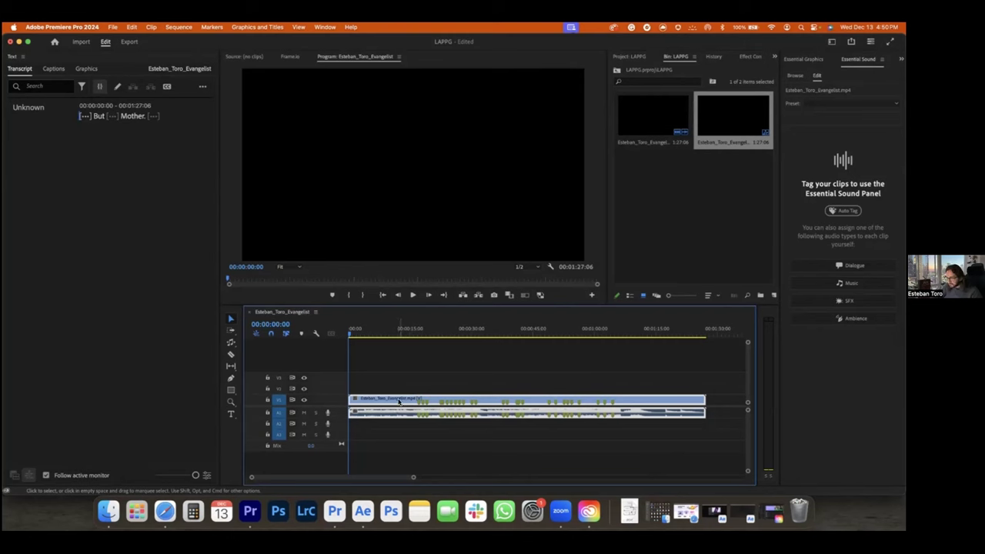
{"action": "right_click", "coordinate": [400, 401]}
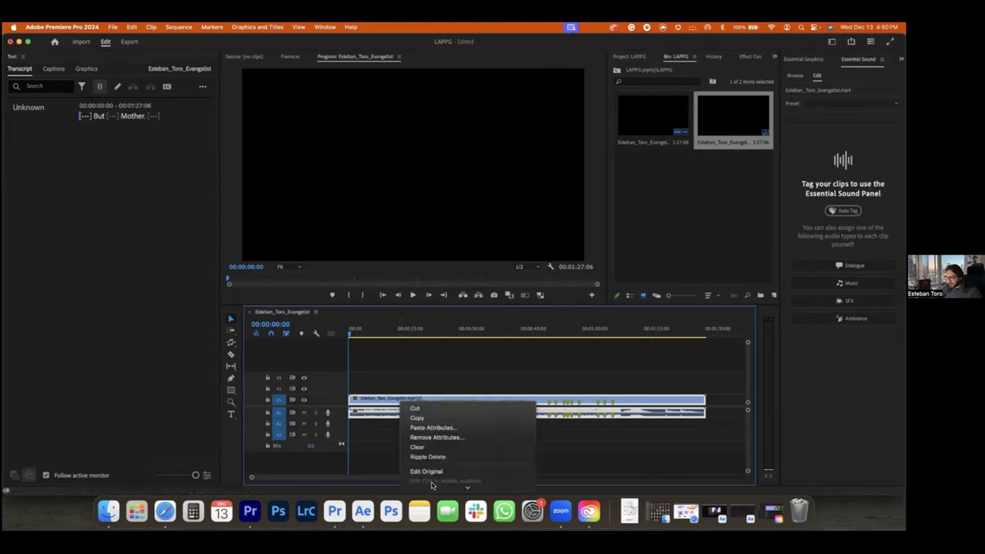
{"action": "mouse_move", "coordinate": [432, 485]}
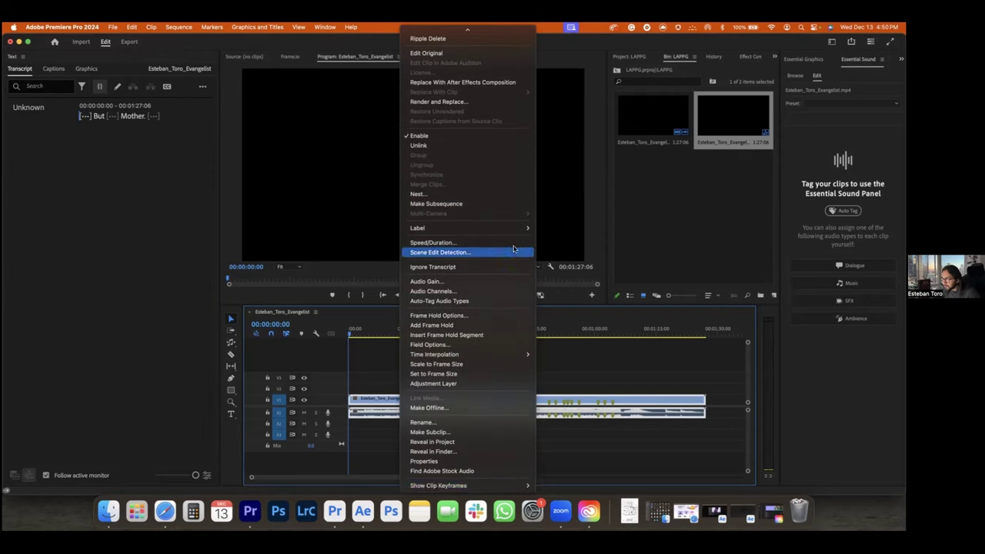
{"action": "left_click", "coordinate": [465, 254]}
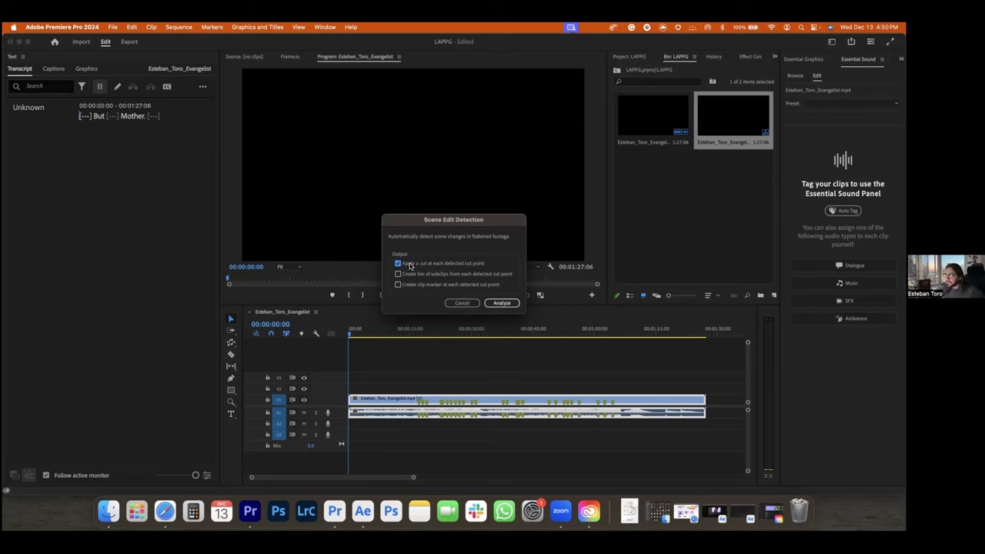
{"action": "left_click", "coordinate": [469, 275]}
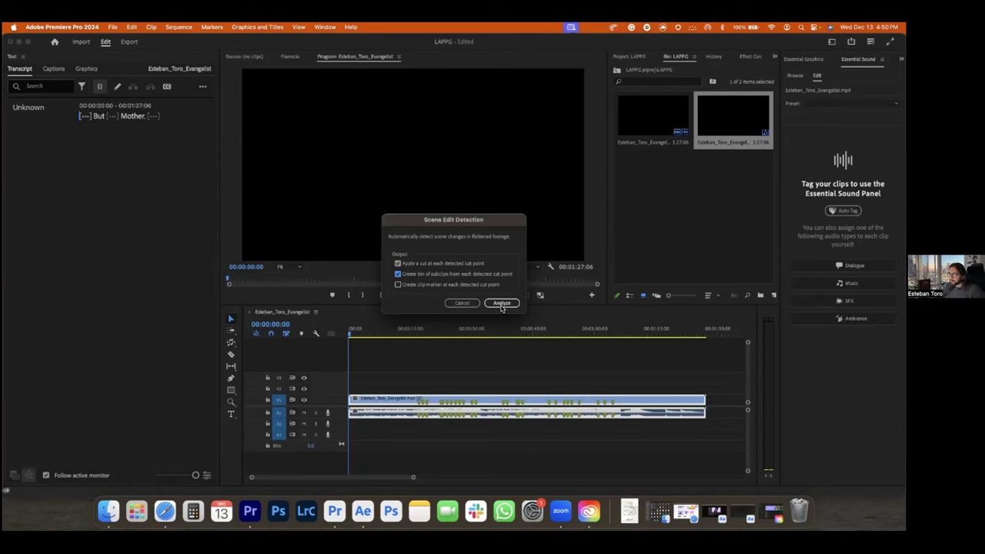
{"action": "left_click", "coordinate": [501, 304]}
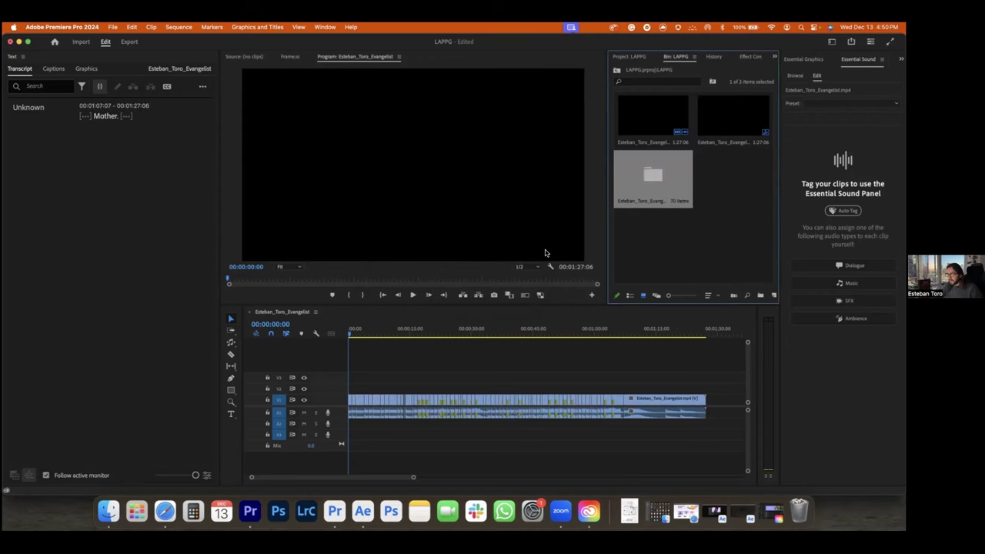
Zoom in and play the new cuts, deleting the shot at 00:00:04:20 and undoing it
{"action": "key", "text": "z"}
{"action": "left_click", "coordinate": [366, 384]}
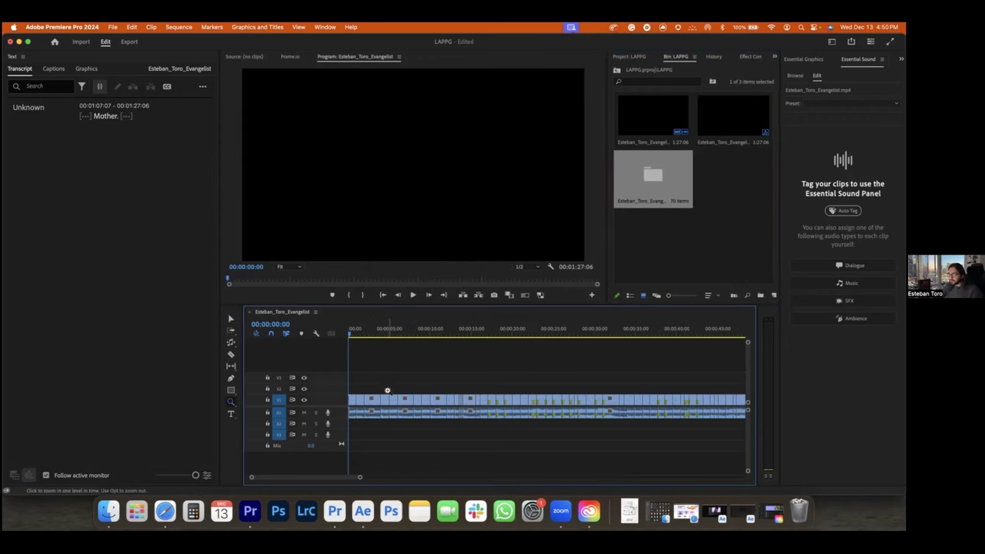
{"action": "key", "text": "space"}
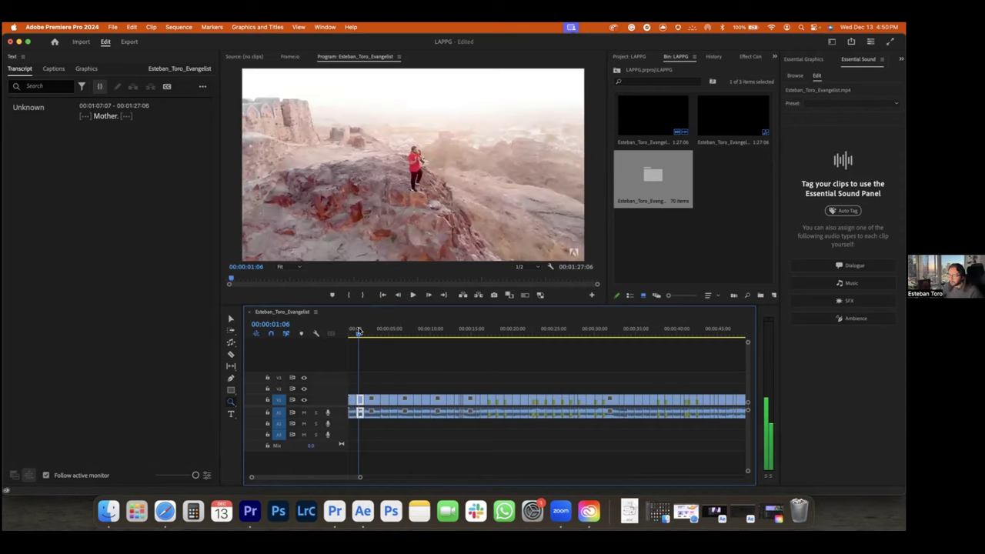
{"action": "left_click_drag", "start_coordinate": [369, 331], "coordinate": [389, 331]}
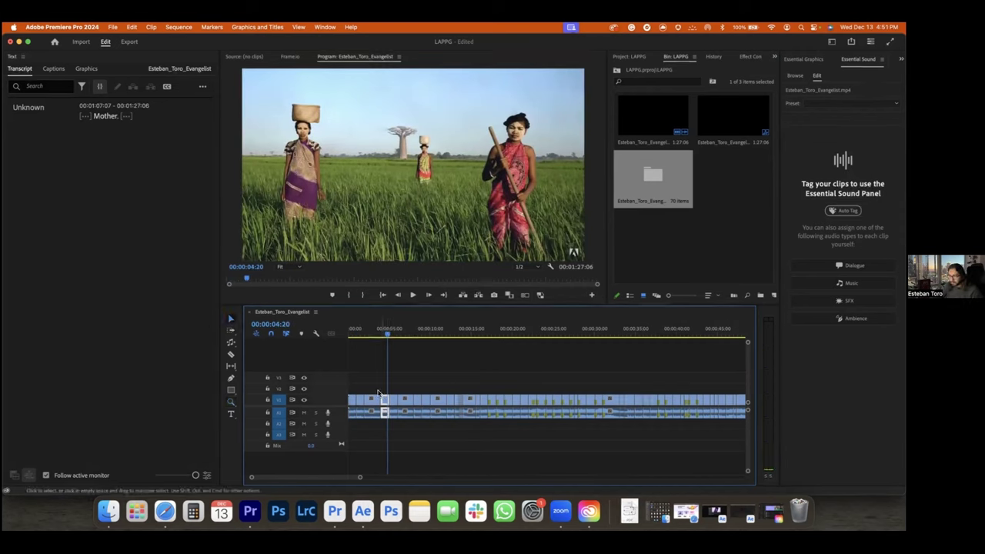
{"action": "key", "text": "Delete"}
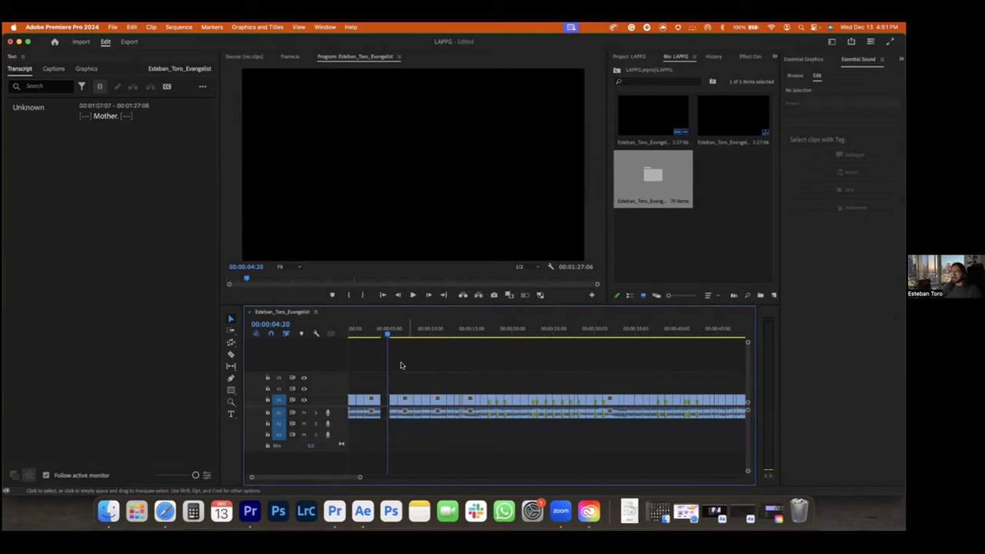
{"action": "key", "text": "super+z"}
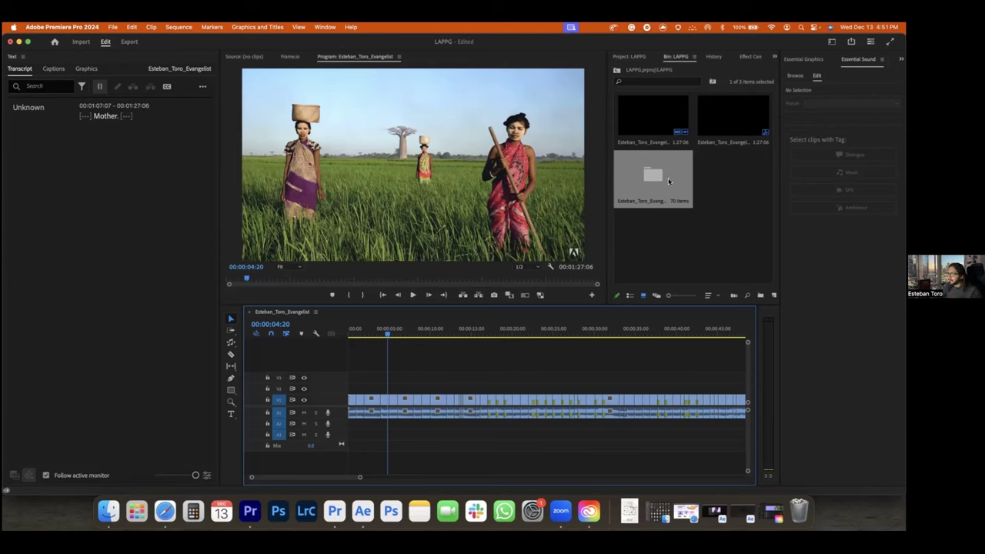
Open the Scene Edit Detection bin of 70 subclips and zoom the timeline out
{"action": "double_click", "coordinate": [656, 178]}
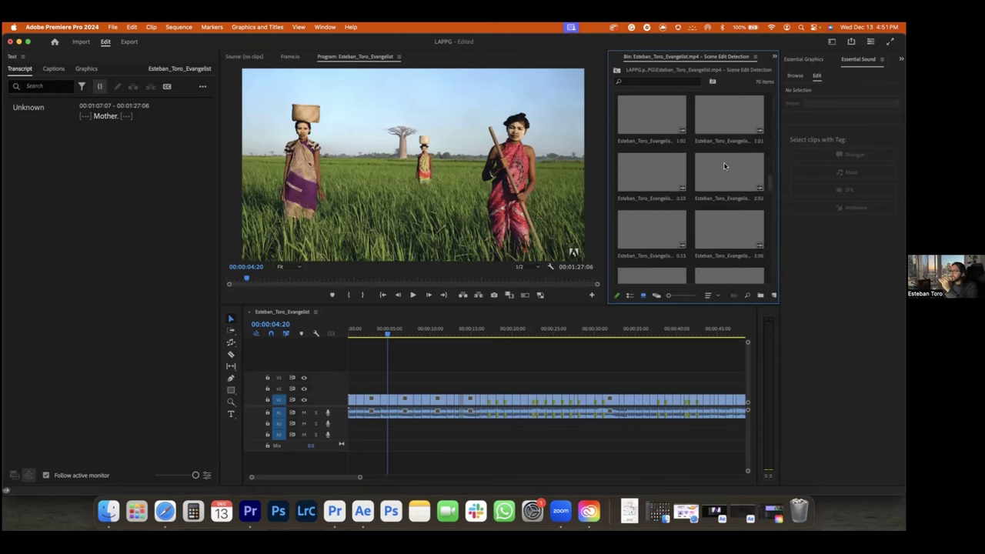
{"action": "scroll", "coordinate": [724, 165], "scroll_direction": "down", "scroll_amount": 2}
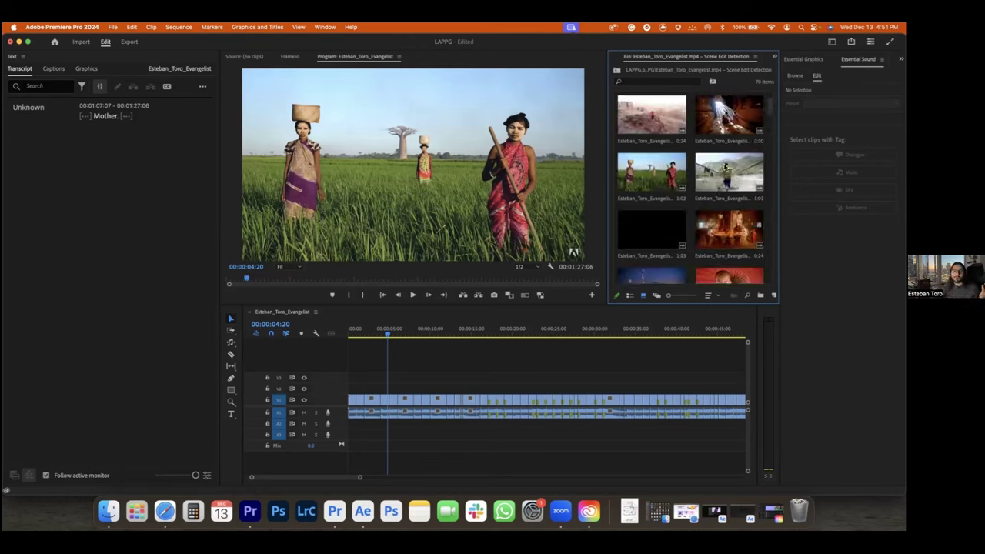
{"action": "key", "text": "z"}
{"action": "left_click", "coordinate": [484, 377], "text": "alt"}
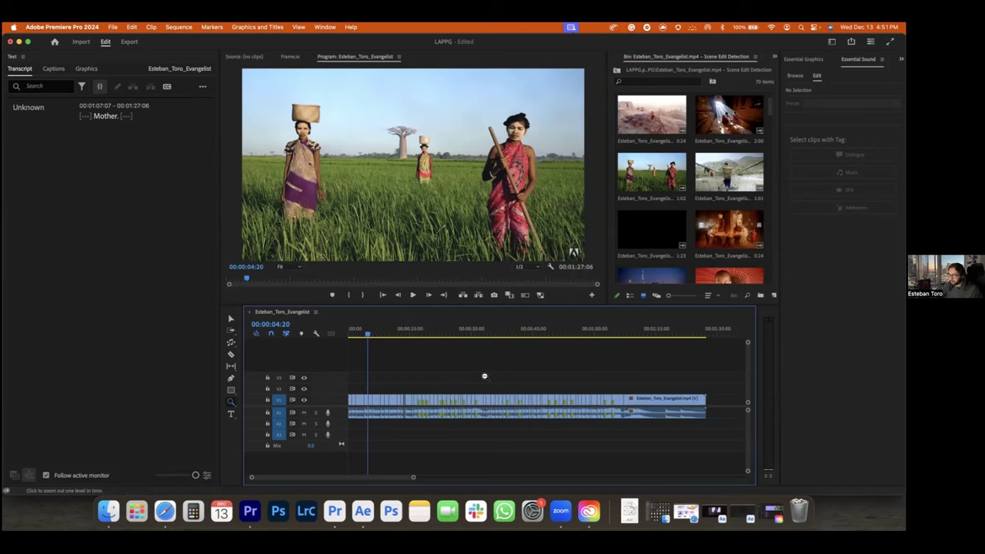
Select the Evangelist clip and delete it from the sequence without rerunning scene detection
{"action": "left_click", "coordinate": [484, 376], "text": "alt"}
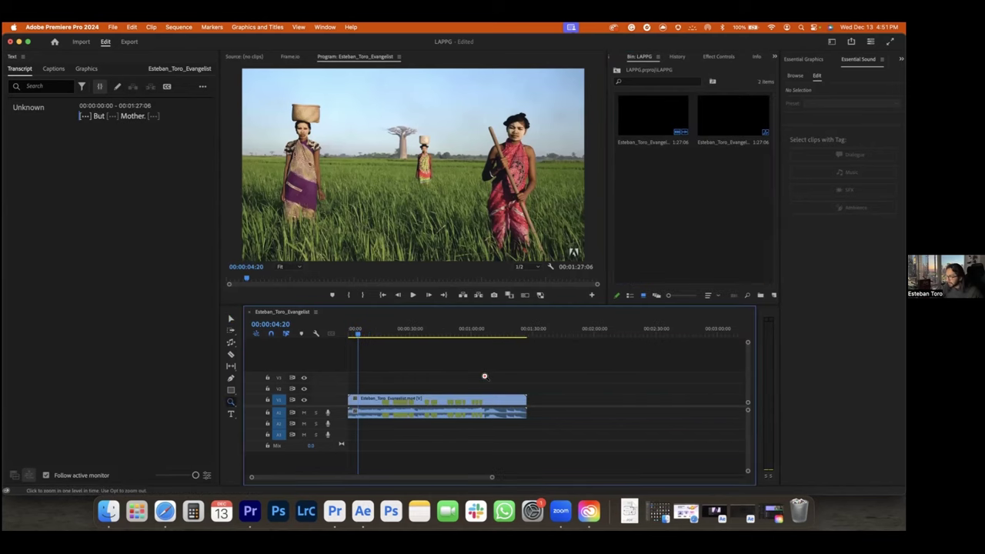
{"action": "key", "text": "v"}
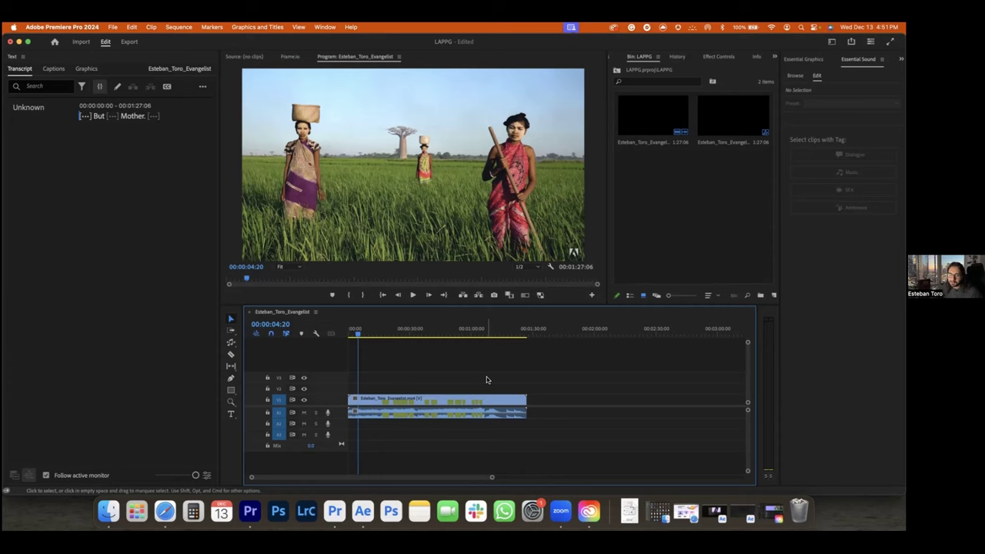
{"action": "left_click", "coordinate": [367, 407]}
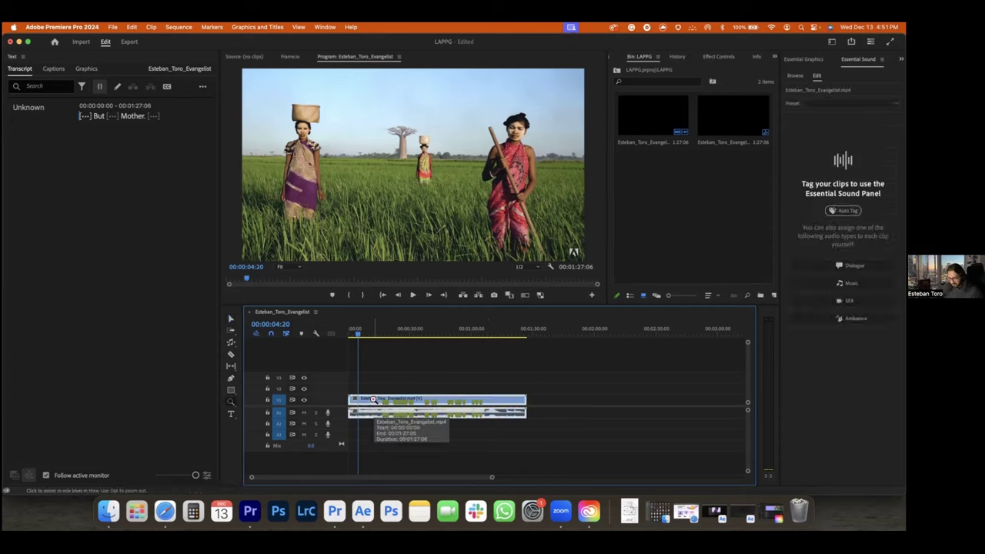
{"action": "right_click", "coordinate": [368, 401]}
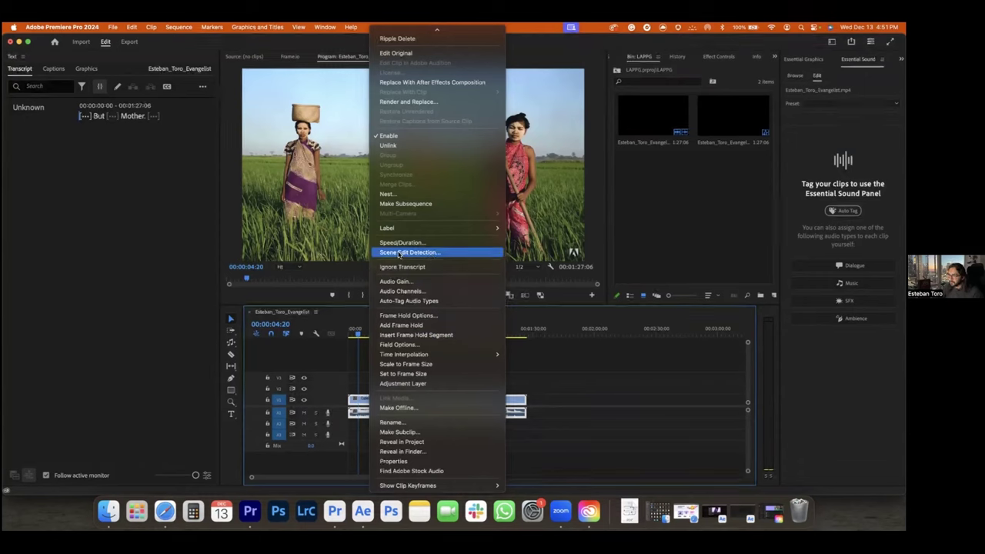
{"action": "left_click", "coordinate": [427, 399]}
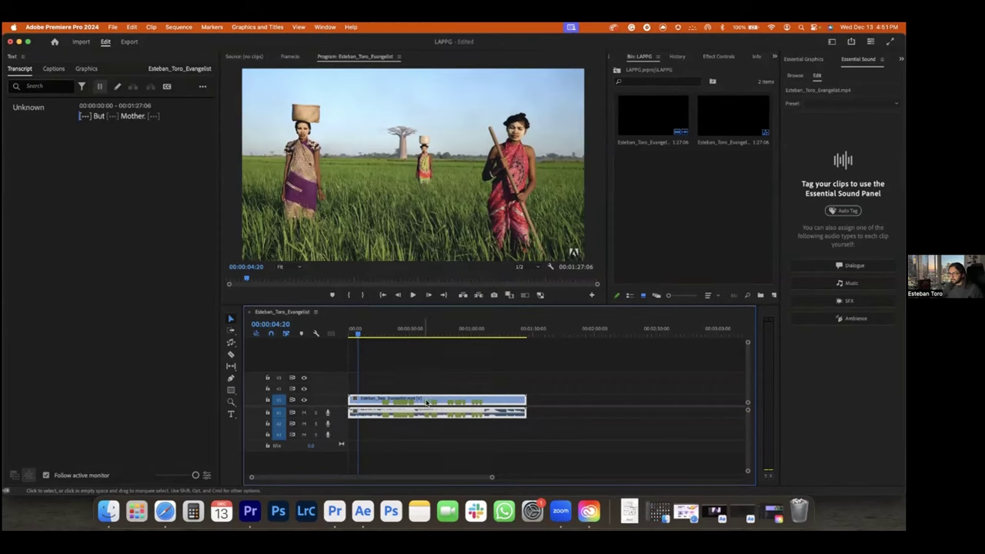
{"action": "key", "text": "Delete"}
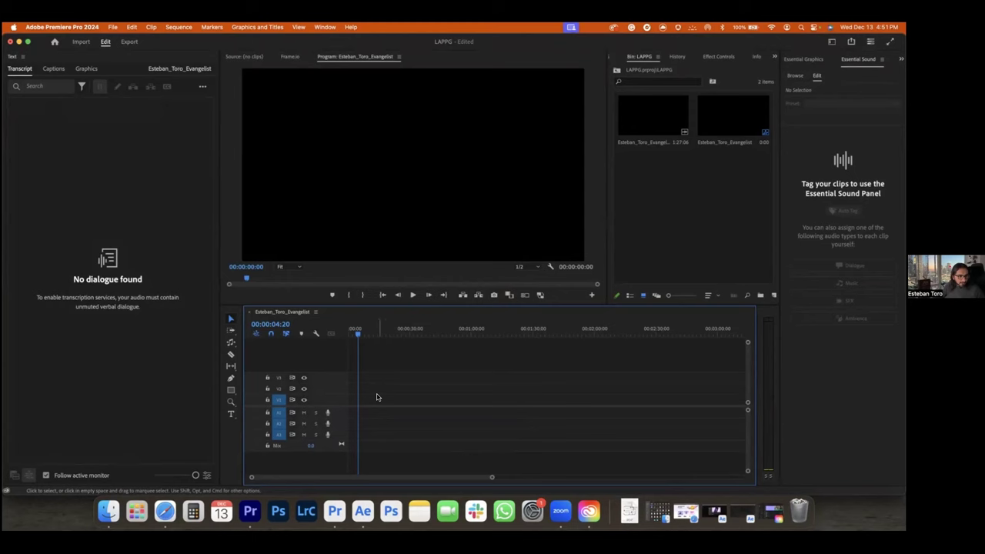
Open Finder's 2024 Demo folder and delete both Evangelist items from the project bin
{"action": "left_click", "coordinate": [98, 508]}
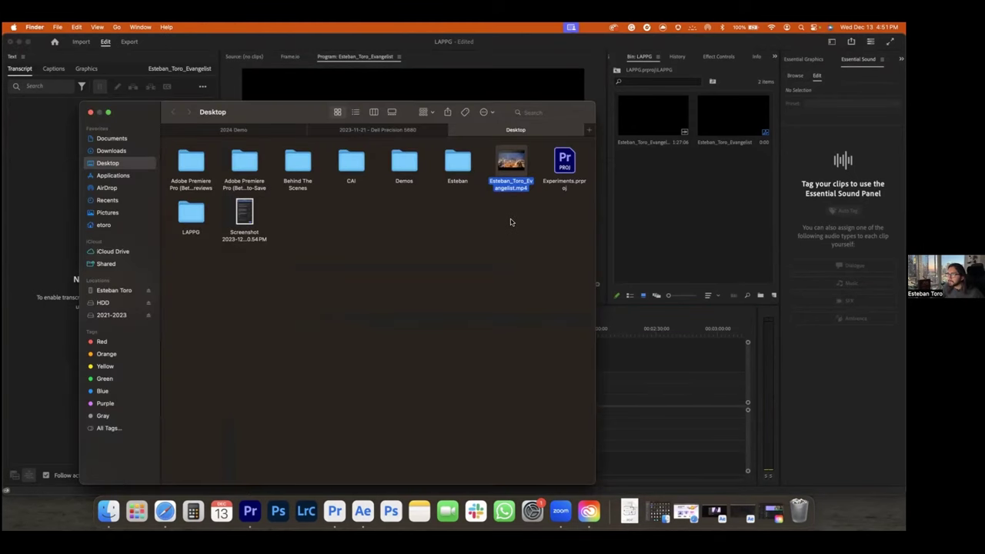
{"action": "left_click", "coordinate": [279, 138]}
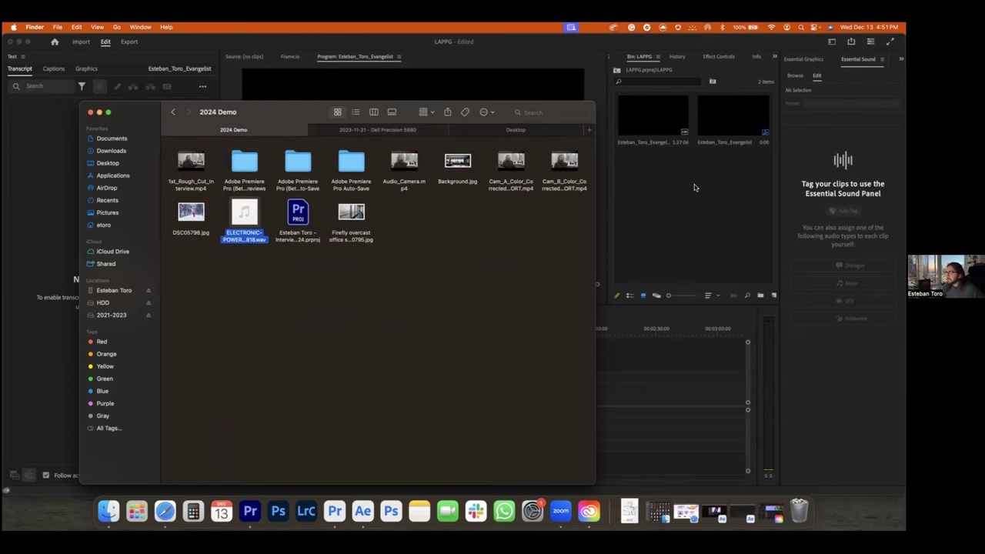
{"action": "left_click", "coordinate": [694, 184]}
{"action": "left_click_drag", "start_coordinate": [748, 160], "coordinate": [678, 127]}
{"action": "key", "text": "Delete"}
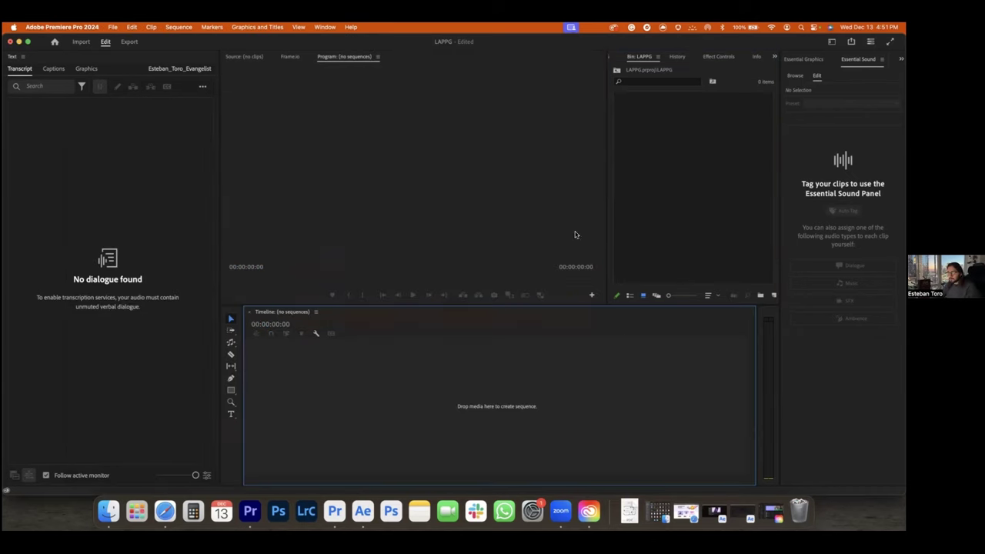
Import 1st_Rough_Cut_Interview.mp4 into the bin and place it on a new sequence
{"action": "left_click", "coordinate": [109, 510]}
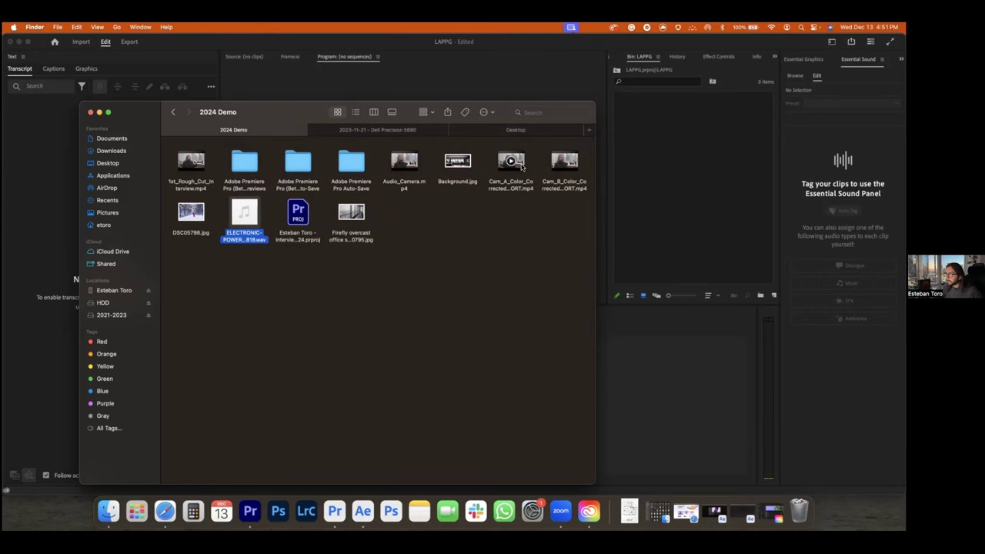
{"action": "left_click_drag", "start_coordinate": [205, 167], "coordinate": [674, 189]}
{"action": "left_click", "coordinate": [674, 189]}
{"action": "left_click_drag", "start_coordinate": [666, 116], "coordinate": [348, 398]}
Zoom the timeline in on the interview clip, then select the second interview clip in the bin
{"action": "key", "text": "z"}
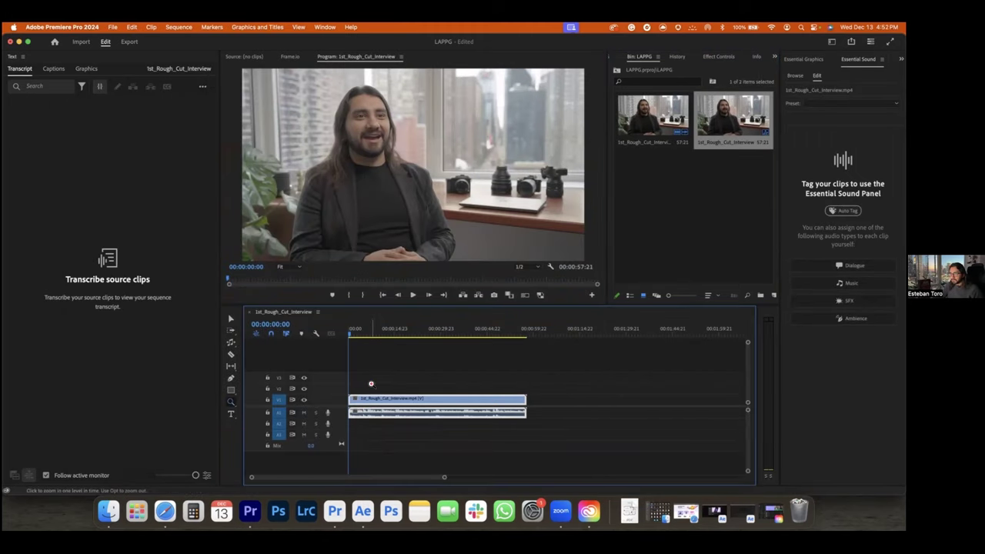
{"action": "left_click", "coordinate": [374, 381]}
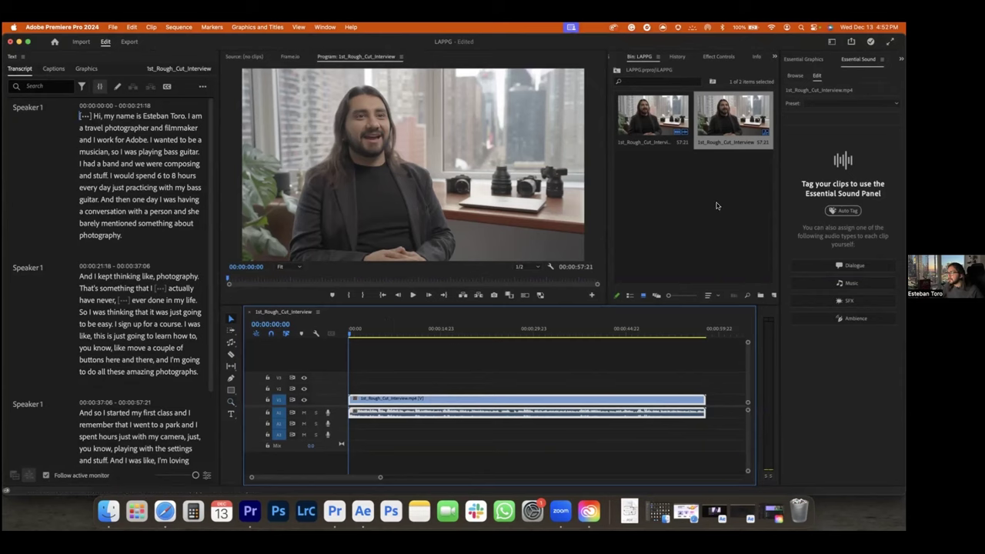
{"action": "left_click", "coordinate": [688, 222]}
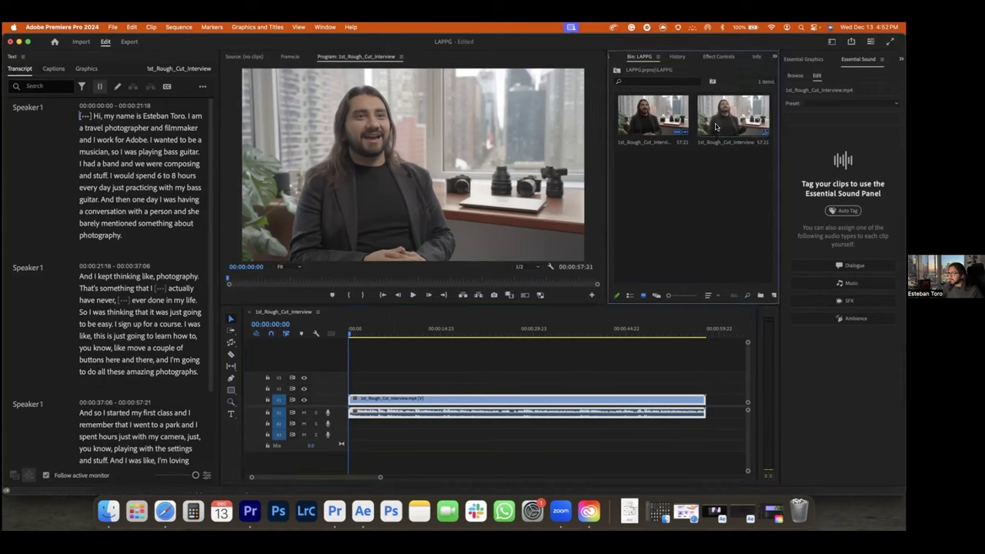
{"action": "left_click", "coordinate": [727, 153]}
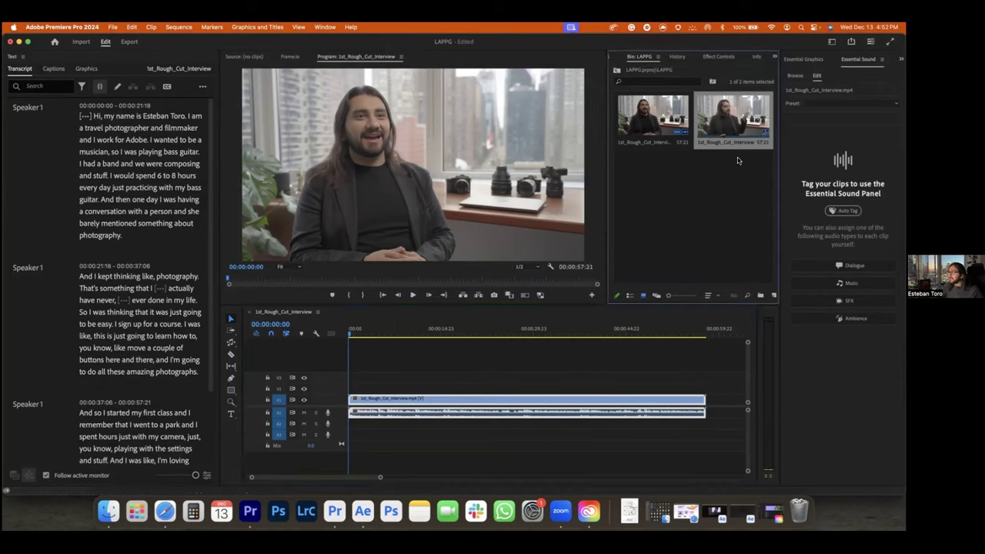
Run Auto Reframe Sequence on the clip with Vertical 9:16 as the target aspect ratio
{"action": "right_click", "coordinate": [753, 120]}
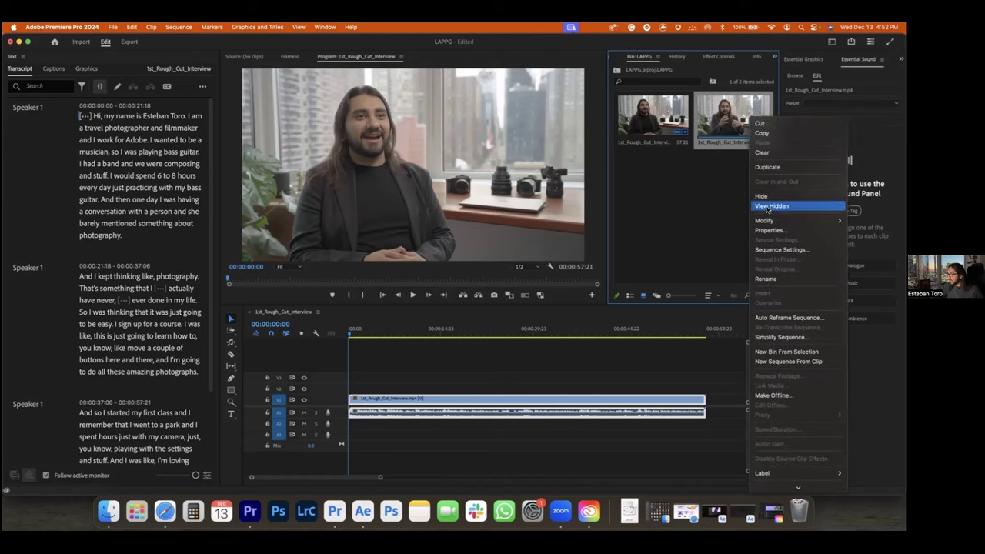
{"action": "scroll", "coordinate": [797, 324], "scroll_direction": "down", "scroll_amount": 5}
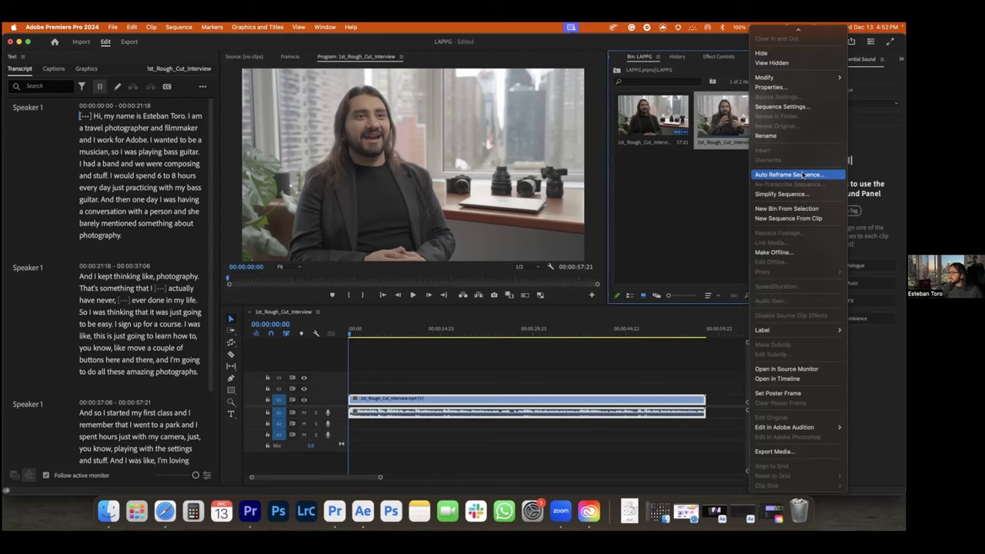
{"action": "left_click", "coordinate": [807, 179]}
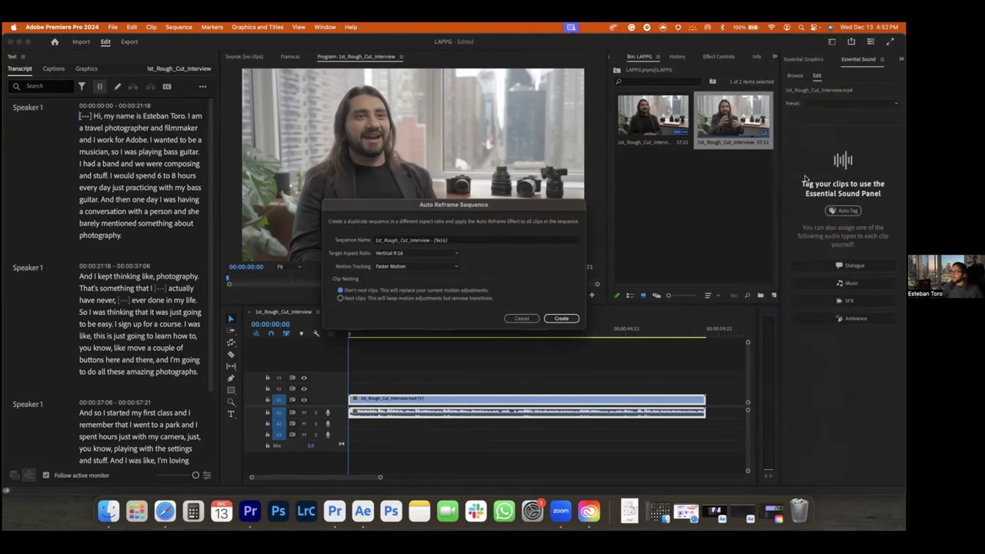
{"action": "left_click", "coordinate": [404, 253]}
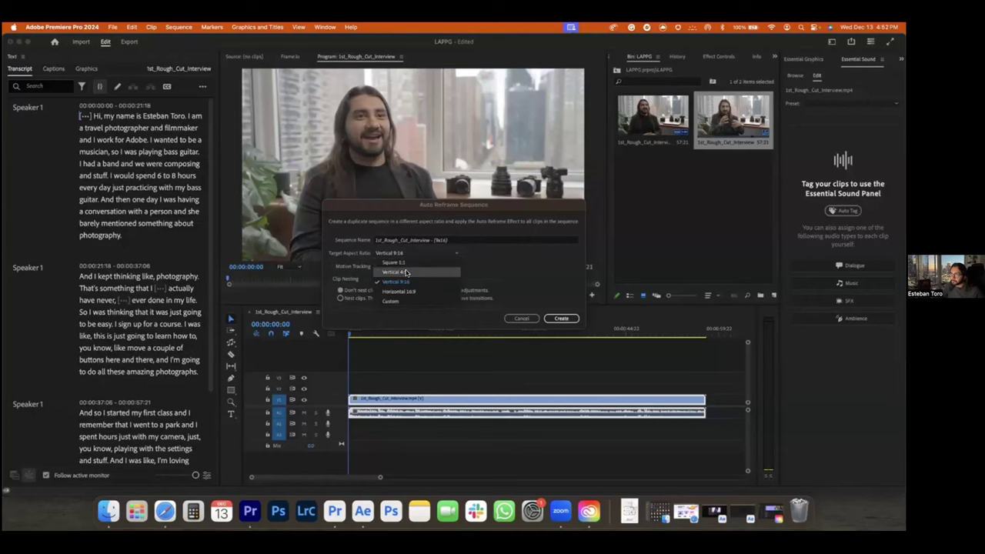
{"action": "left_click", "coordinate": [414, 307]}
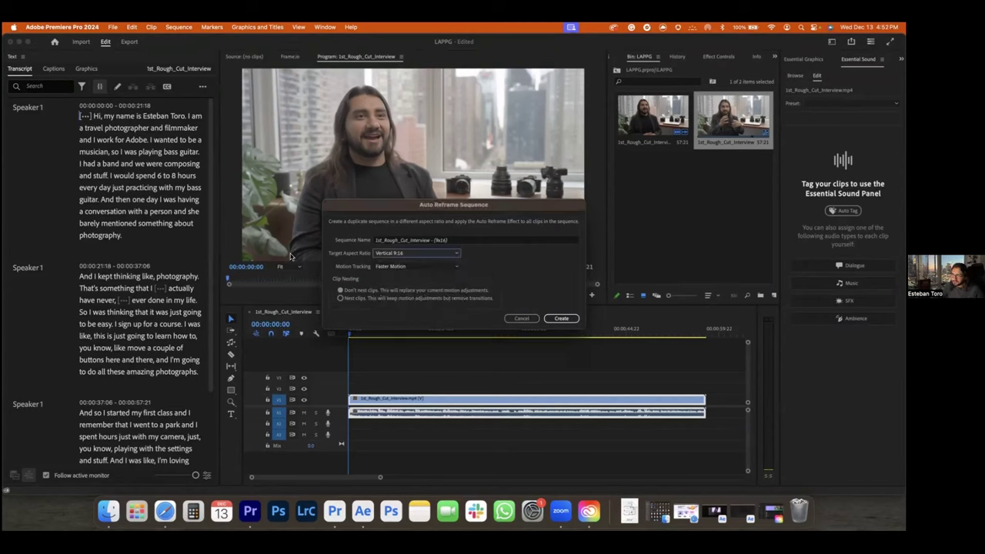
{"action": "left_click", "coordinate": [569, 319]}
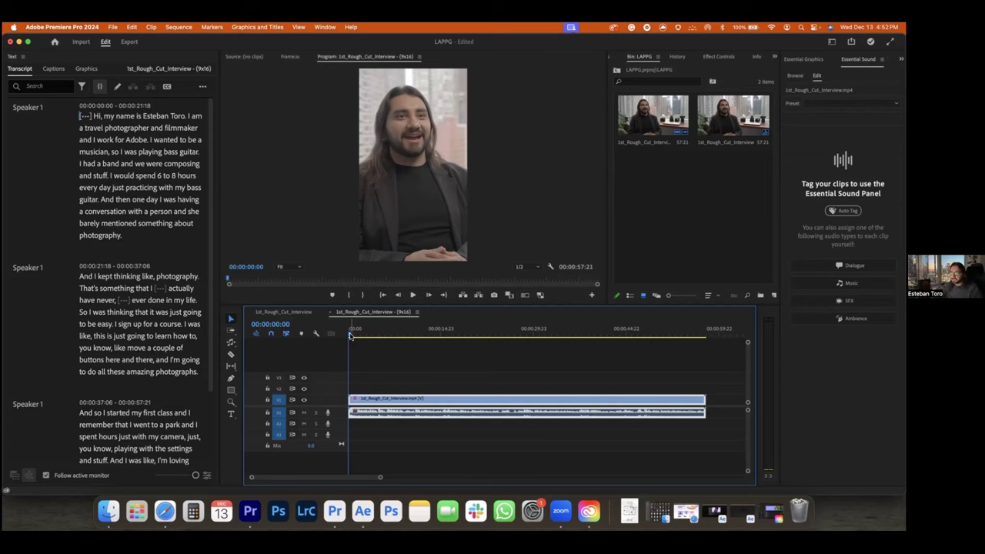
Play the 9x16 sequence briefly to check the reframing, then hide Premiere with Cmd+H
{"action": "key", "text": "space"}
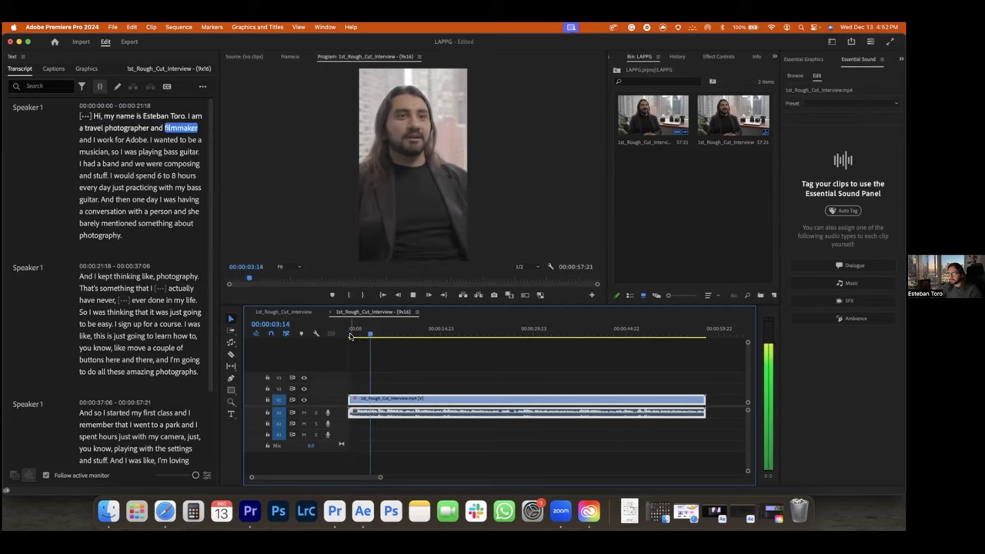
{"action": "key", "text": "space"}
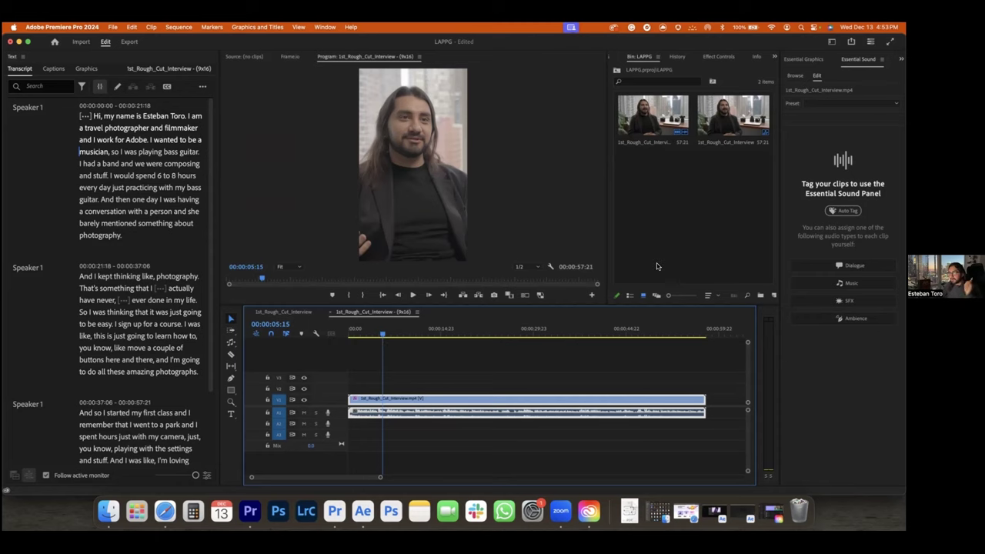
{"action": "key", "text": "super+h"}
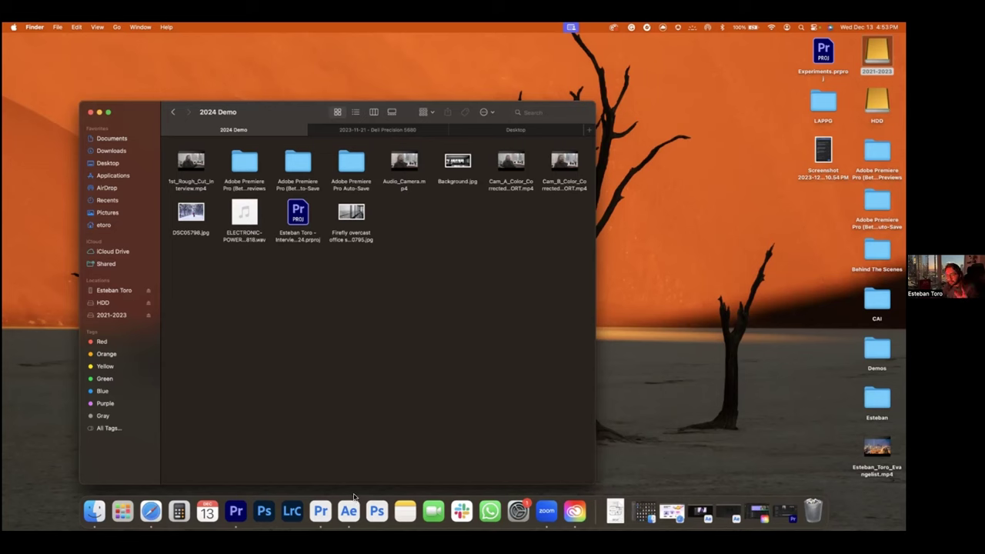
Launch Adobe Photoshop 2024 from the Dock
{"action": "left_click", "coordinate": [264, 511]}
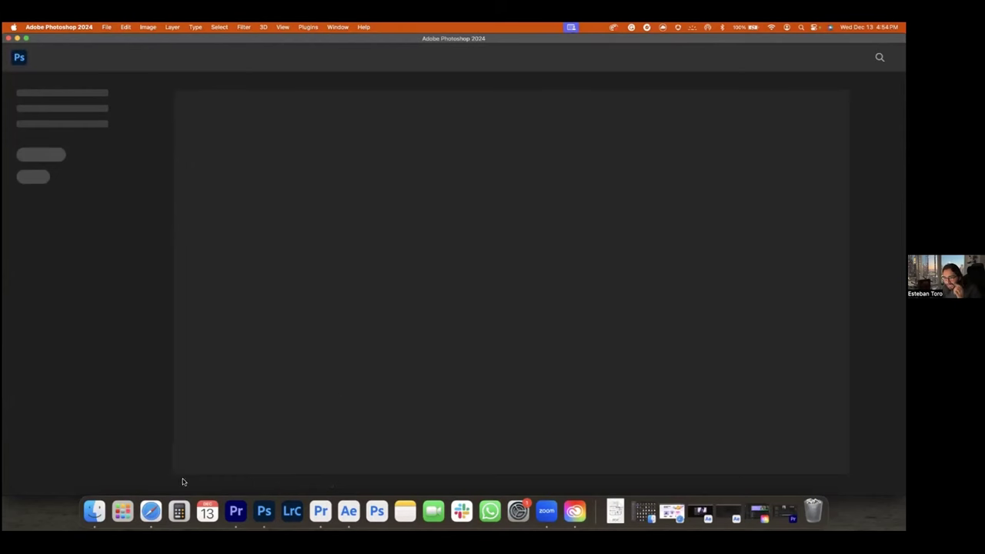
Switch to Finder and back to Photoshop, then open a Finder window on 2024 Demo
{"action": "left_click", "coordinate": [93, 511]}
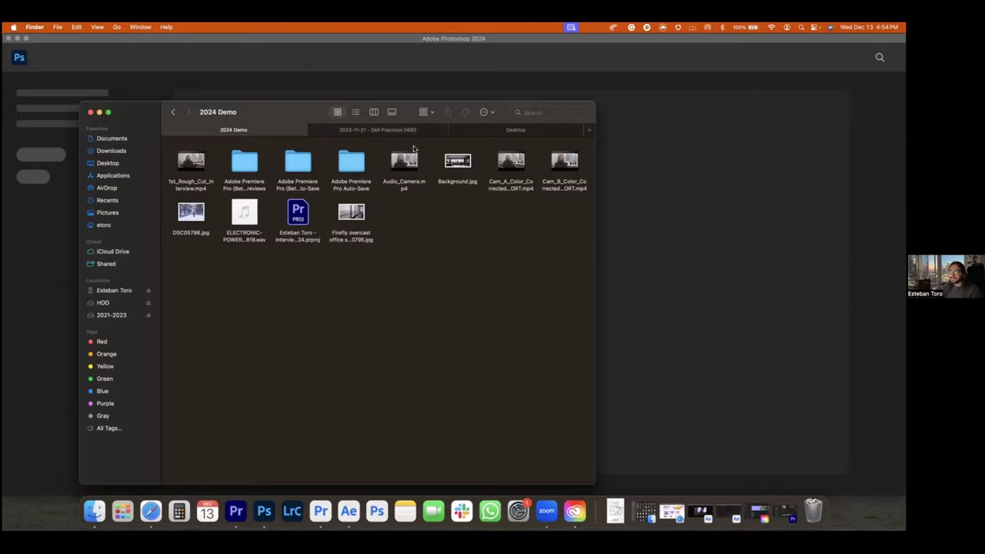
{"action": "left_click", "coordinate": [211, 101]}
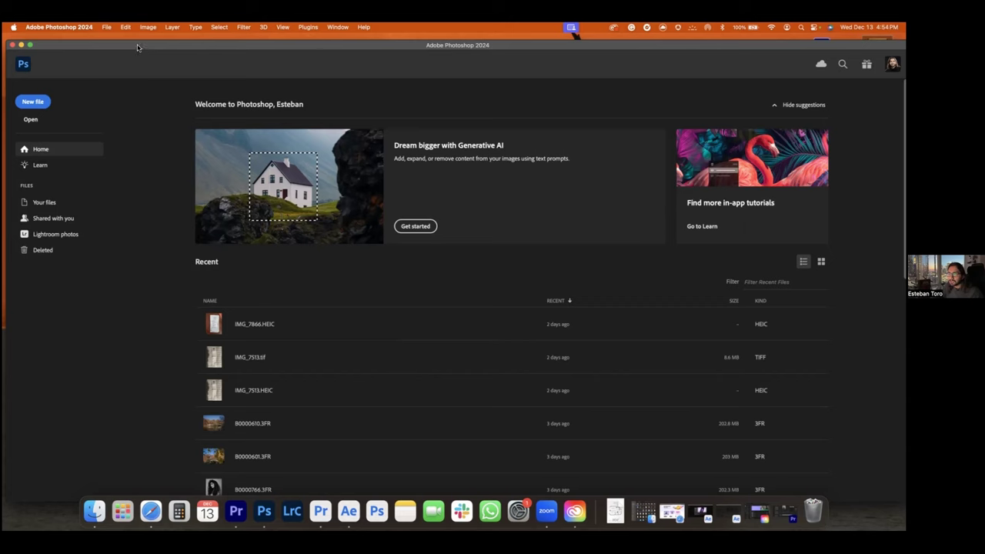
{"action": "left_click", "coordinate": [84, 522]}
Open the 1st_Rough_Cut_Interview mp4 in Photoshop, collapse the Nik palette, and fit the frame in a maximized window
{"action": "left_click_drag", "start_coordinate": [325, 202], "coordinate": [162, 307]}
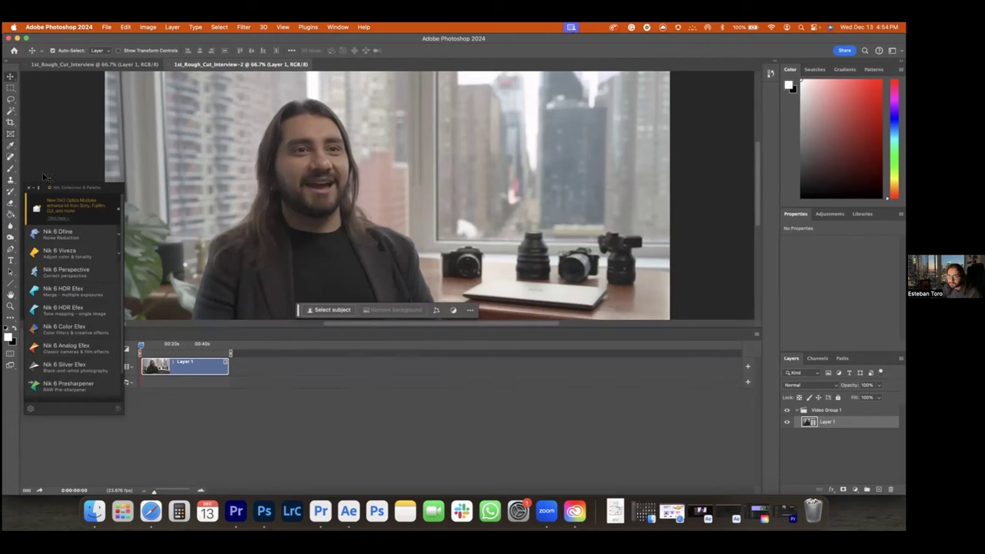
{"action": "left_click", "coordinate": [36, 189]}
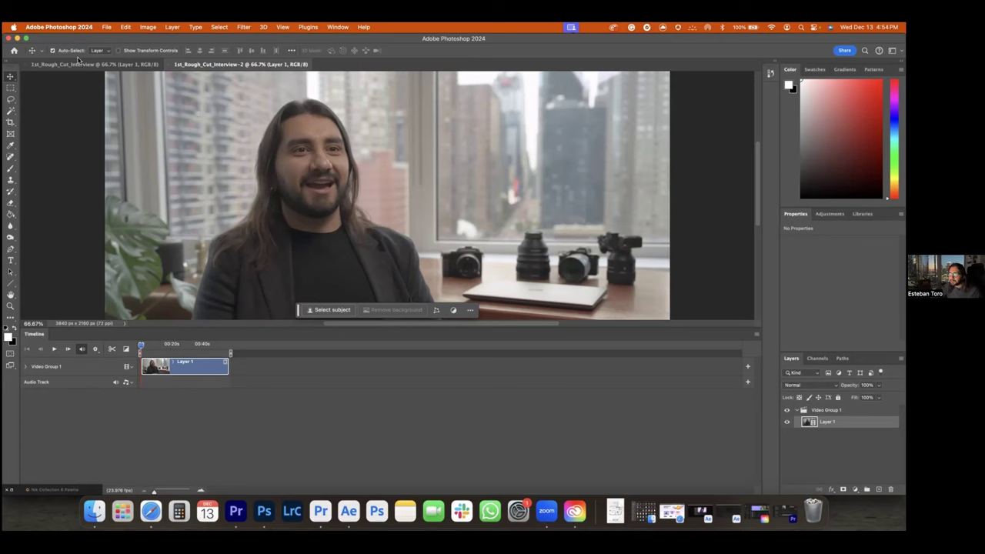
{"action": "key", "text": "z"}
{"action": "left_click", "coordinate": [274, 72]}
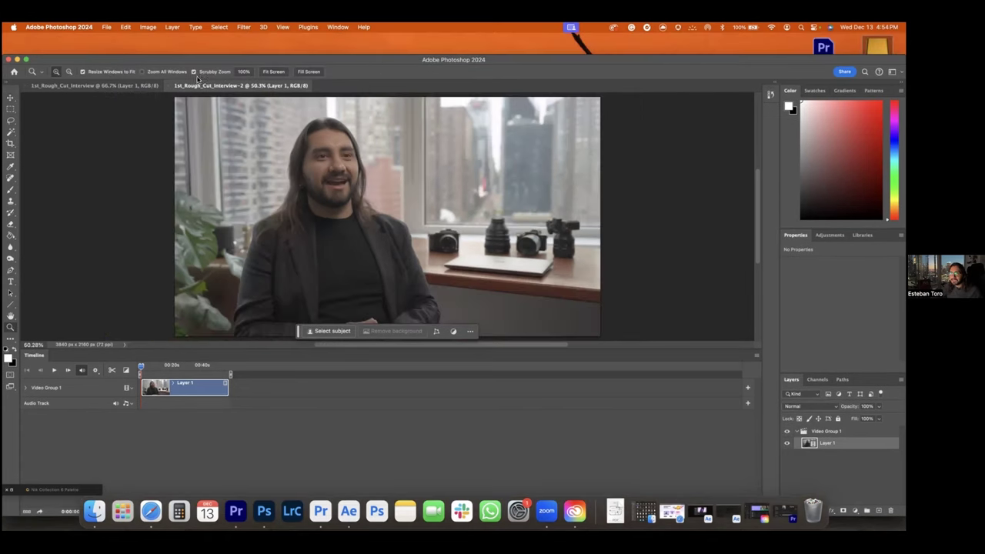
{"action": "left_click", "coordinate": [26, 60]}
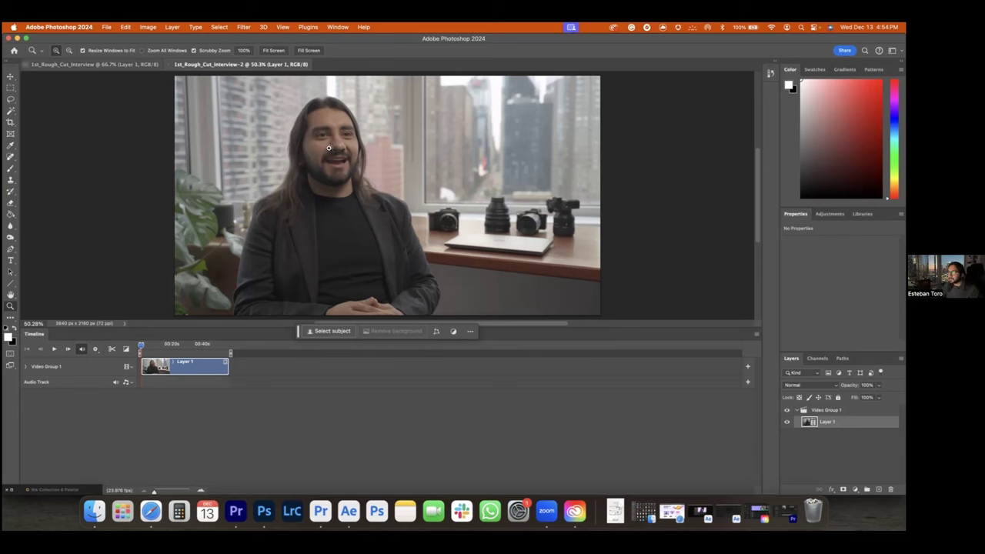
{"action": "key", "text": "c"}
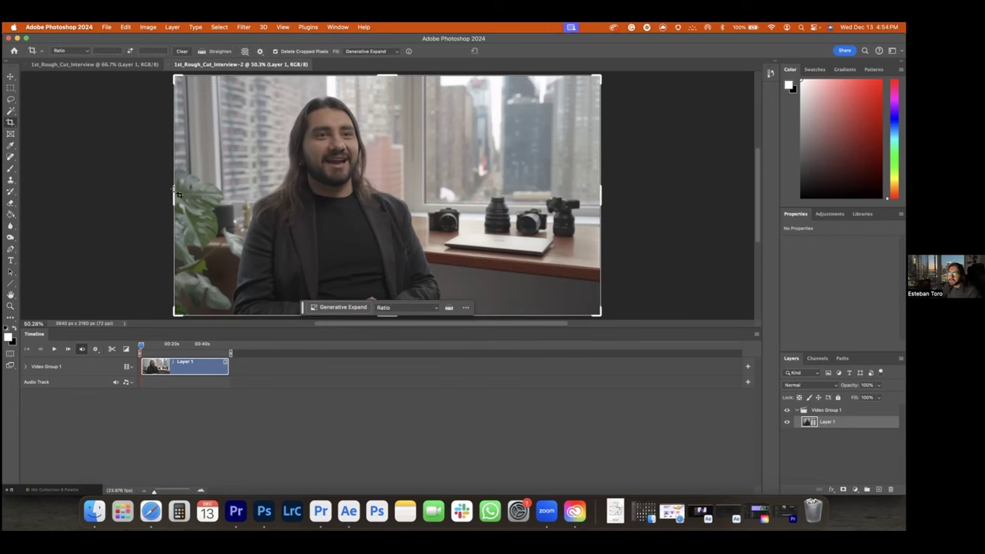
Drag the crop edge outward, then cancel the crop back to the original frame
{"action": "left_click_drag", "start_coordinate": [157, 191], "coordinate": [131, 194]}
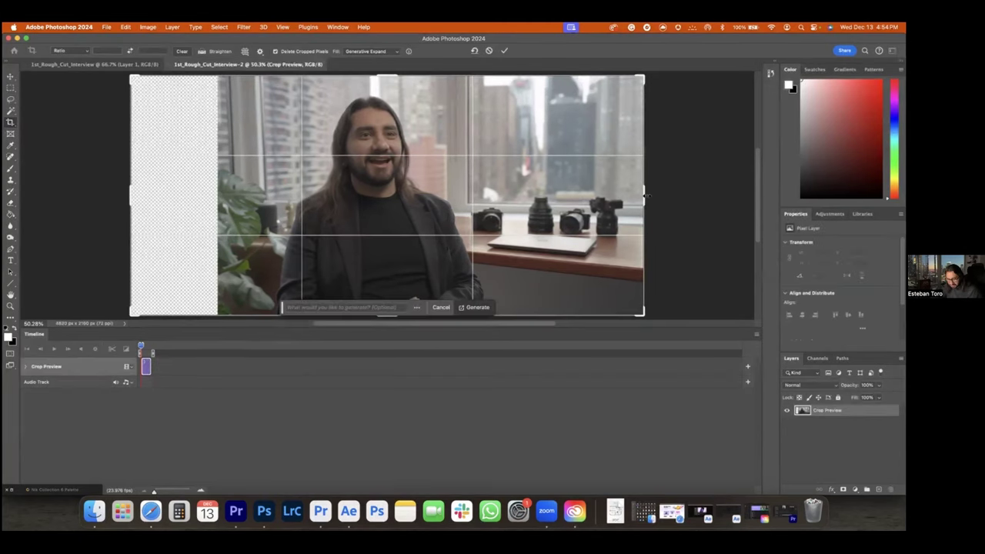
{"action": "key", "text": "Escape"}
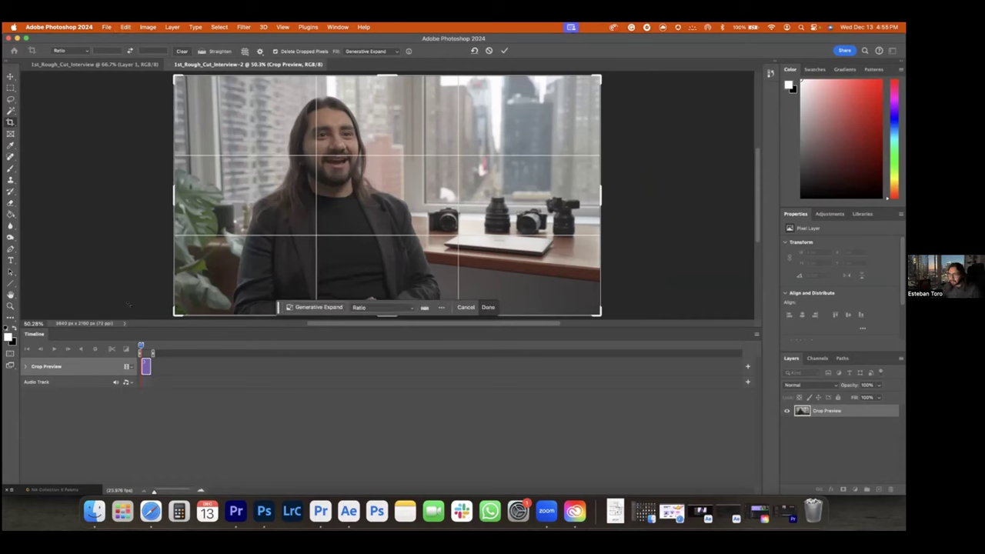
{"action": "key", "text": "Return"}
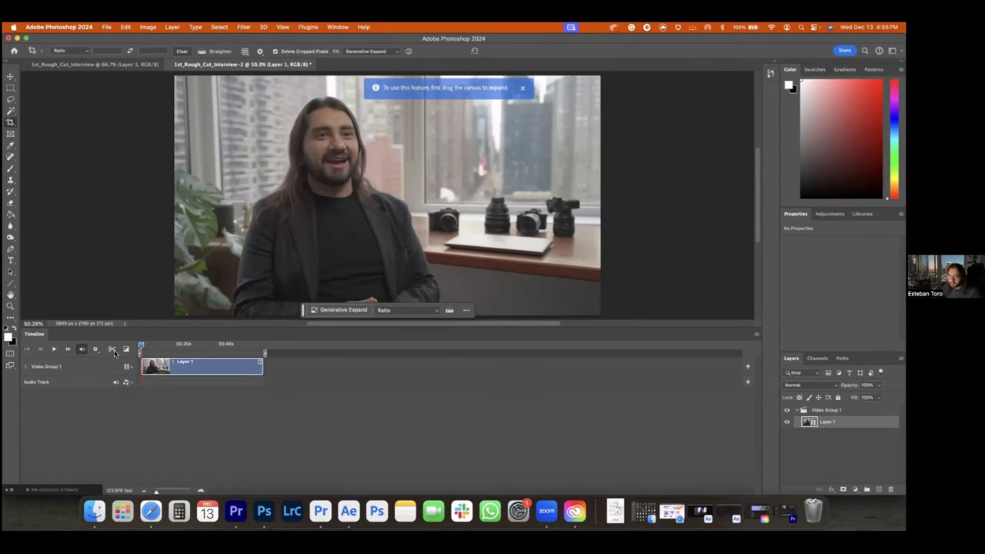
Add an empty Video Group 2 to the timeline from the track's media menu
{"action": "key", "text": "z"}
{"action": "left_click", "coordinate": [126, 366]}
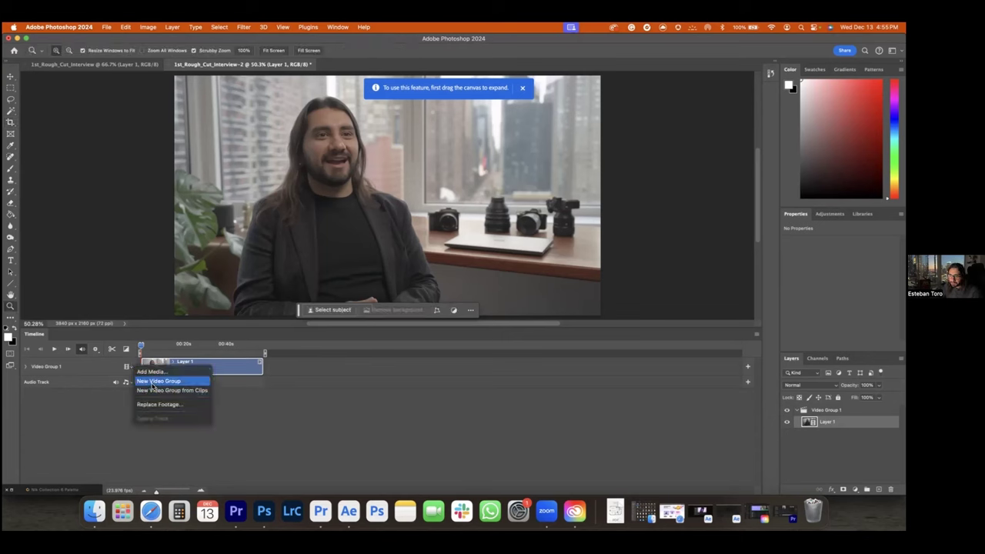
{"action": "left_click", "coordinate": [157, 382]}
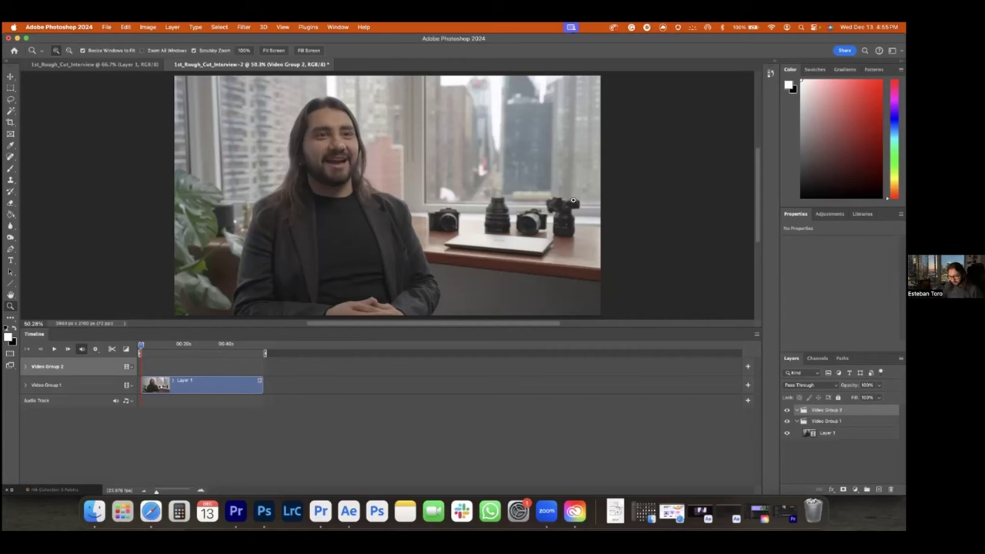
Extend the crop outward on the right and left sides and run Generative Expand
{"action": "key", "text": "c"}
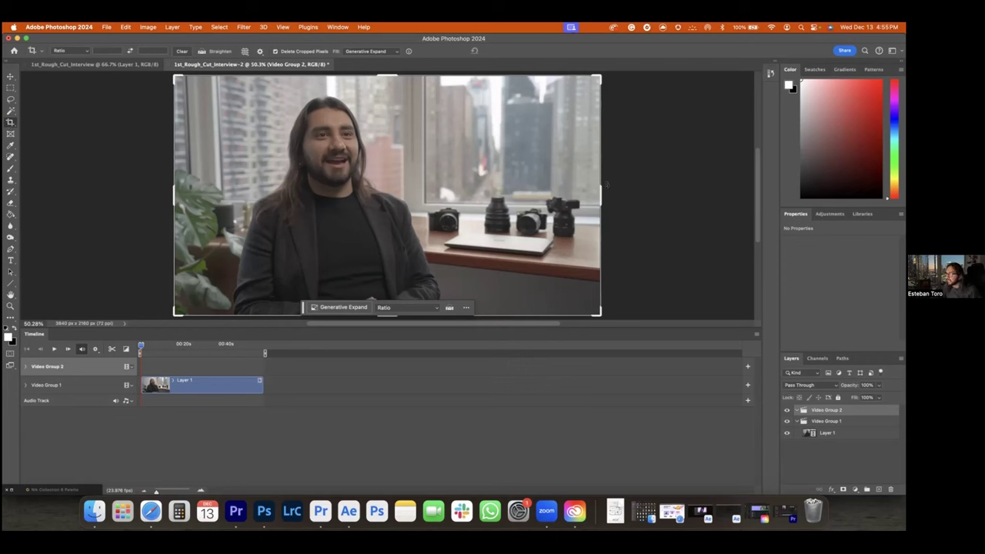
{"action": "left_click_drag", "start_coordinate": [622, 187], "coordinate": [661, 188]}
{"action": "left_click_drag", "start_coordinate": [104, 188], "coordinate": [62, 187]}
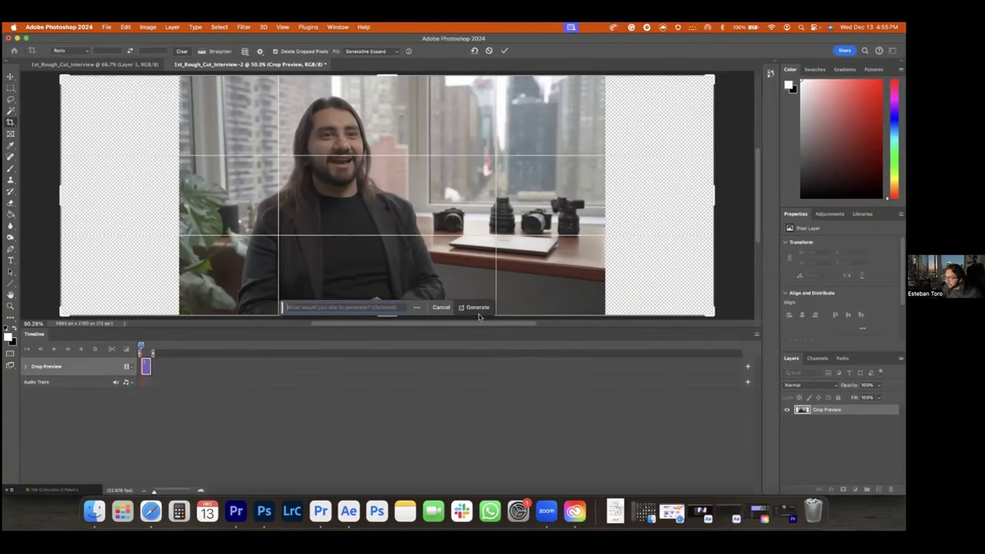
{"action": "key", "text": "Return"}
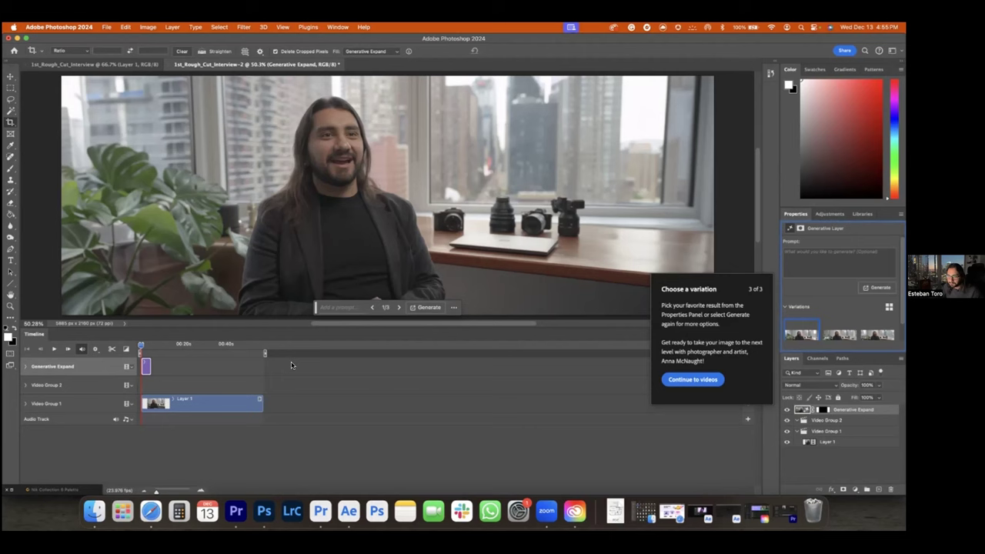
Stretch the Generative Expand clip to match Layer 1 and keep the first of three variations
{"action": "left_click_drag", "start_coordinate": [151, 367], "coordinate": [263, 367]}
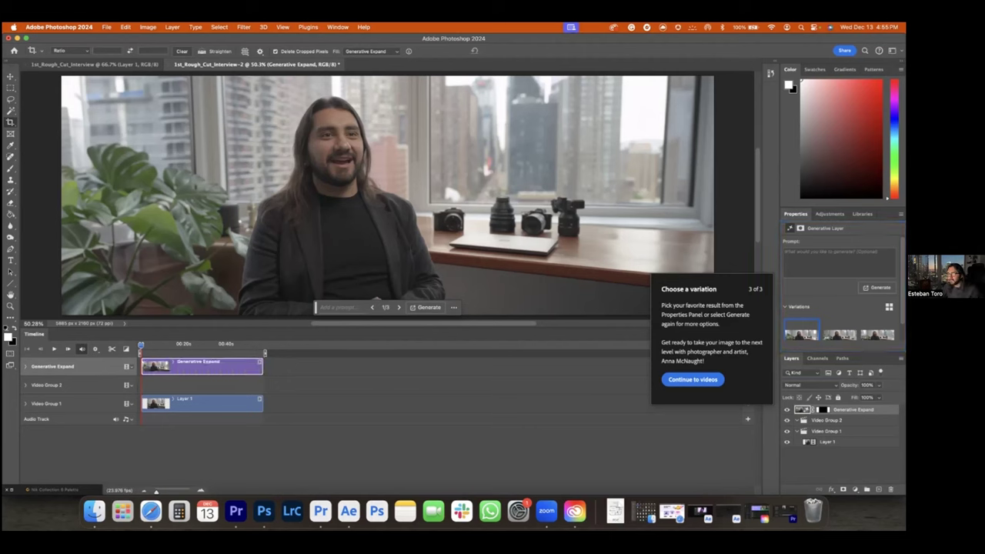
{"action": "left_click", "coordinate": [839, 334]}
{"action": "left_click", "coordinate": [877, 334]}
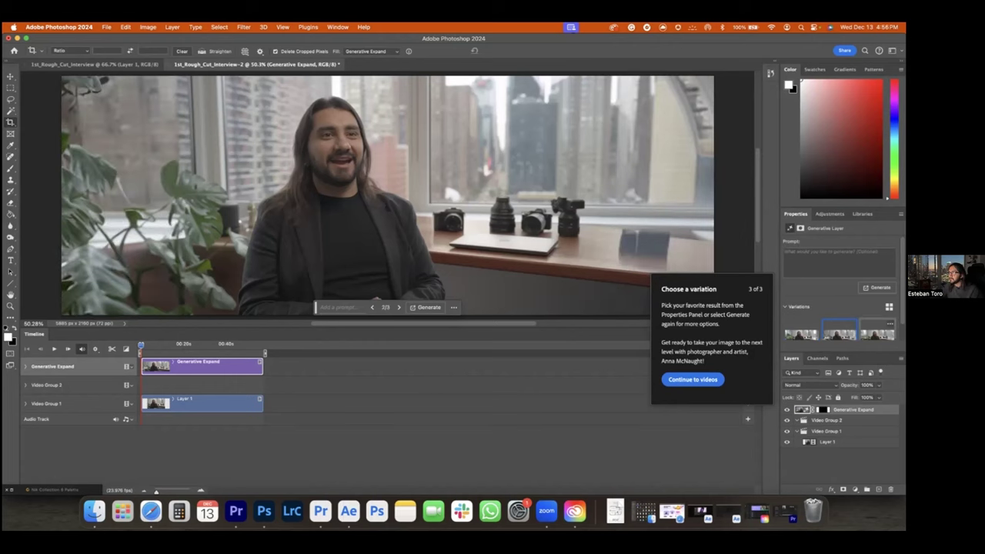
{"action": "scroll", "coordinate": [552, 247], "scroll_direction": "up", "scroll_amount": 2}
{"action": "scroll", "coordinate": [553, 247], "scroll_direction": "down", "scroll_amount": 2}
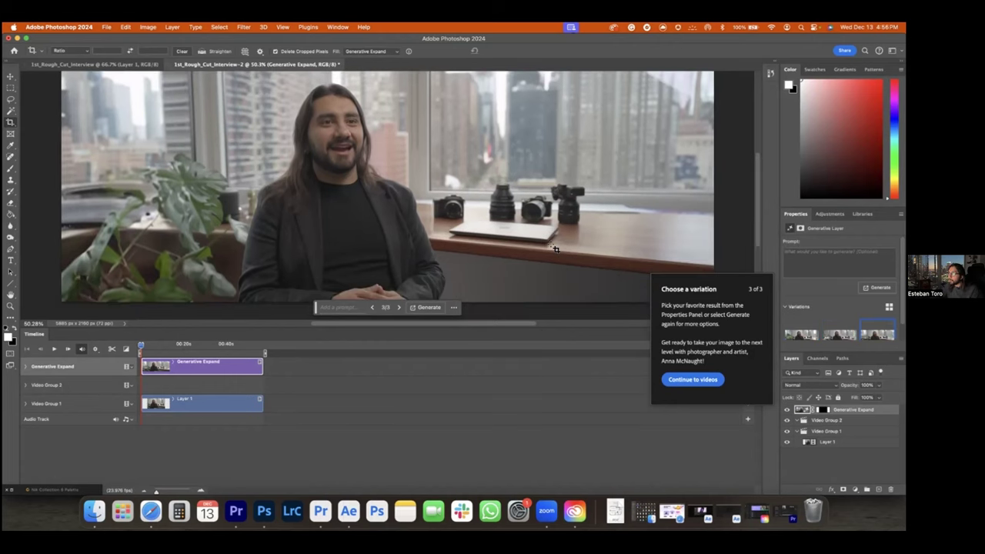
{"action": "left_click", "coordinate": [804, 332]}
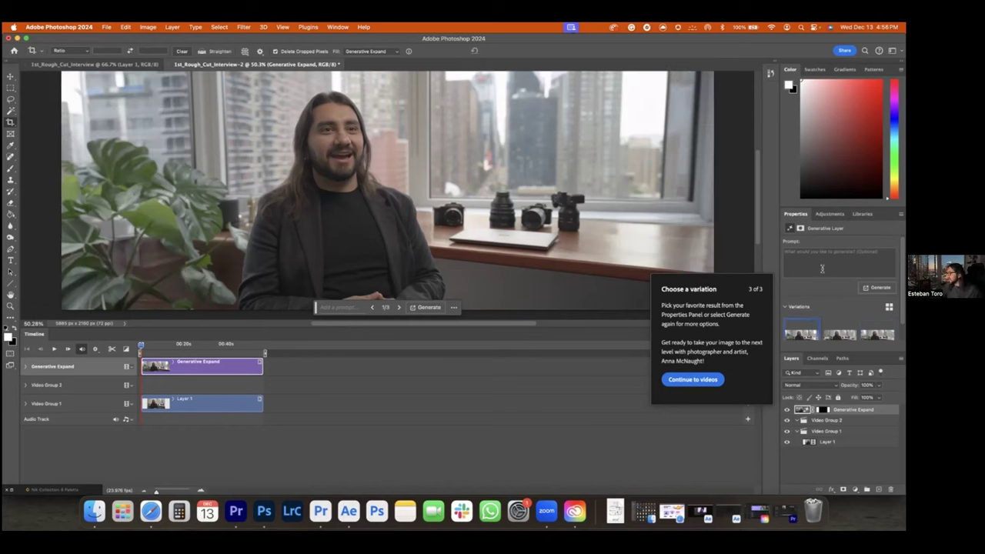
Scrub through the clip to check the expansion, dismissing the variation tip and tutorials panel
{"action": "left_click", "coordinate": [792, 254]}
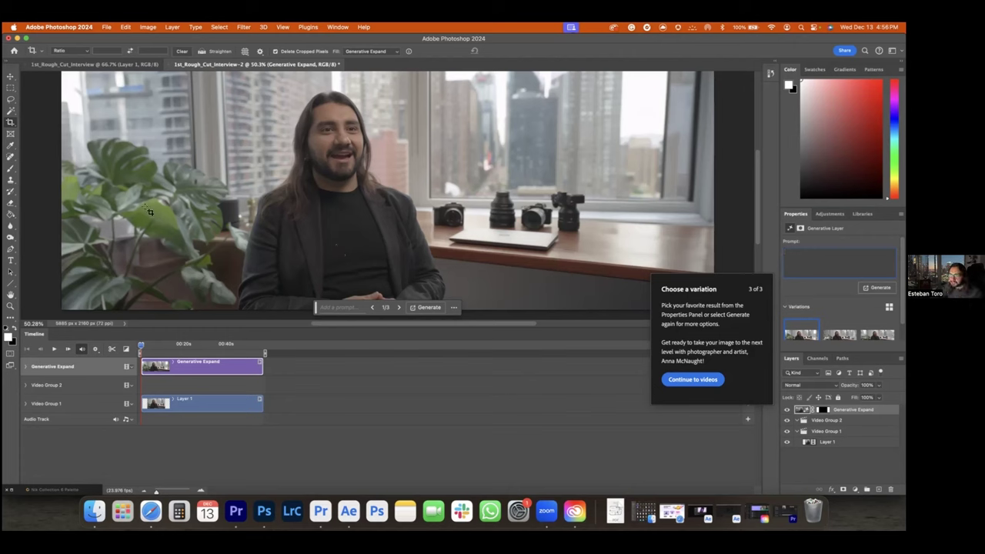
{"action": "left_click_drag", "start_coordinate": [143, 348], "coordinate": [159, 345]}
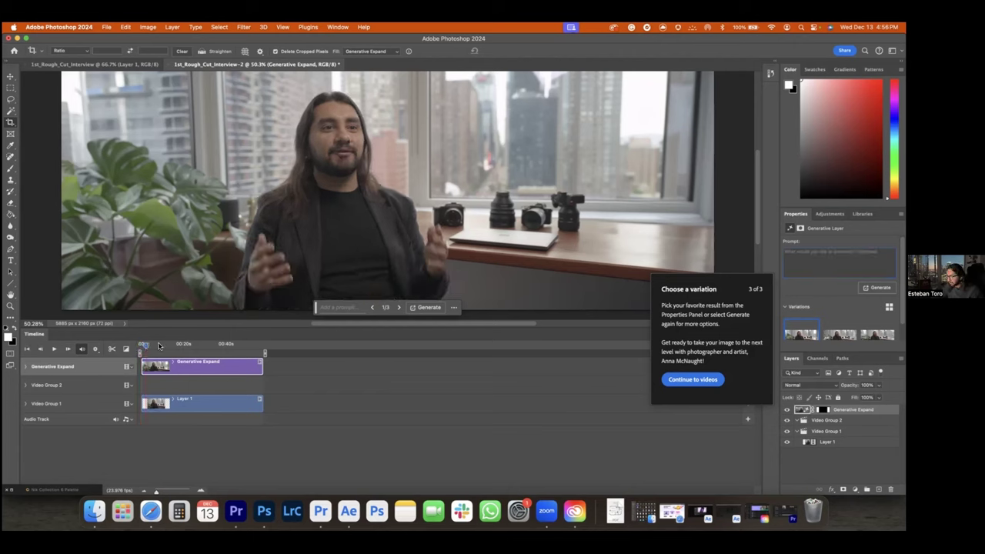
{"action": "left_click", "coordinate": [692, 379]}
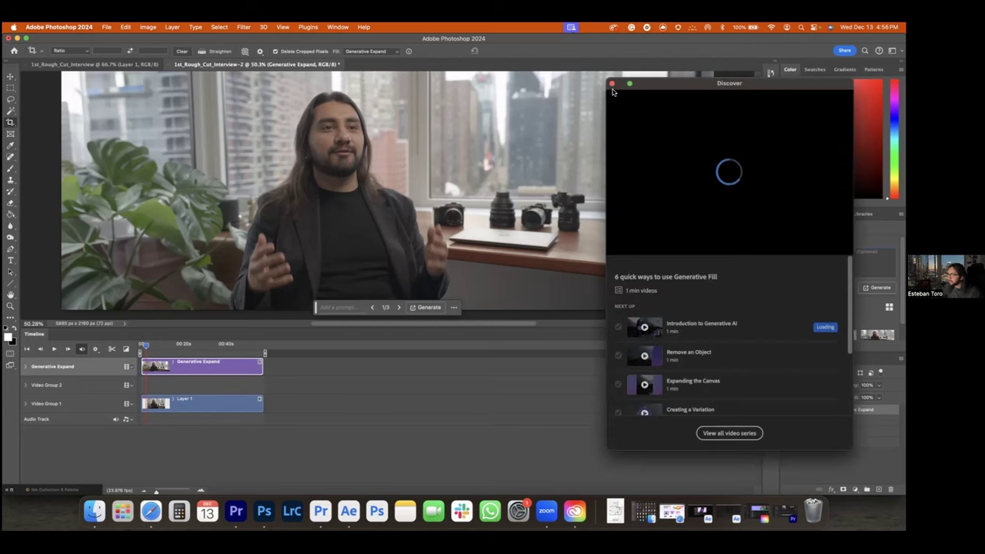
{"action": "left_click", "coordinate": [28, 492]}
{"action": "left_click_drag", "start_coordinate": [146, 348], "coordinate": [204, 346]}
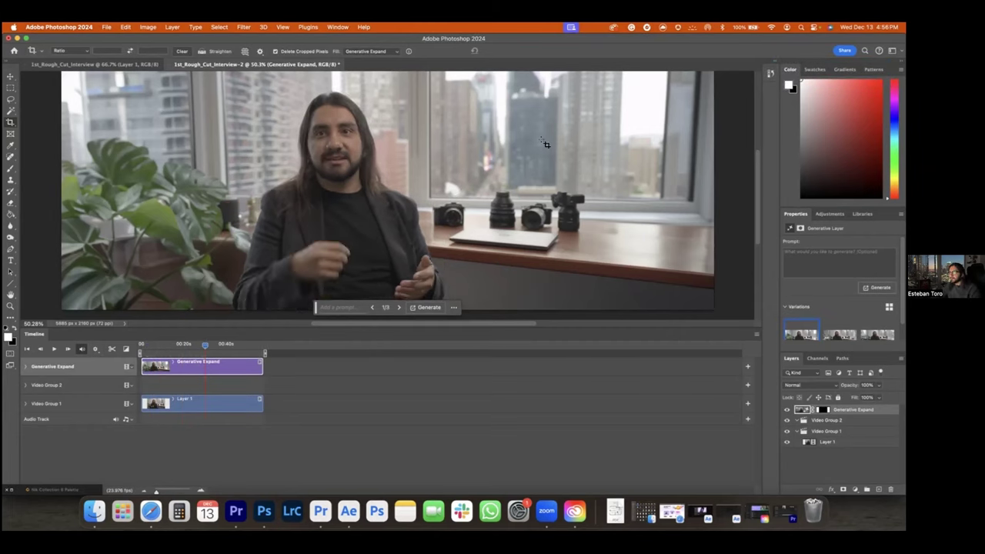
Lasso the right-hand area of the frame and Generative Fill it with 'plant'
{"action": "scroll", "coordinate": [592, 160], "scroll_direction": "up", "scroll_amount": 2}
{"action": "scroll", "coordinate": [591, 161], "scroll_direction": "down", "scroll_amount": 2}
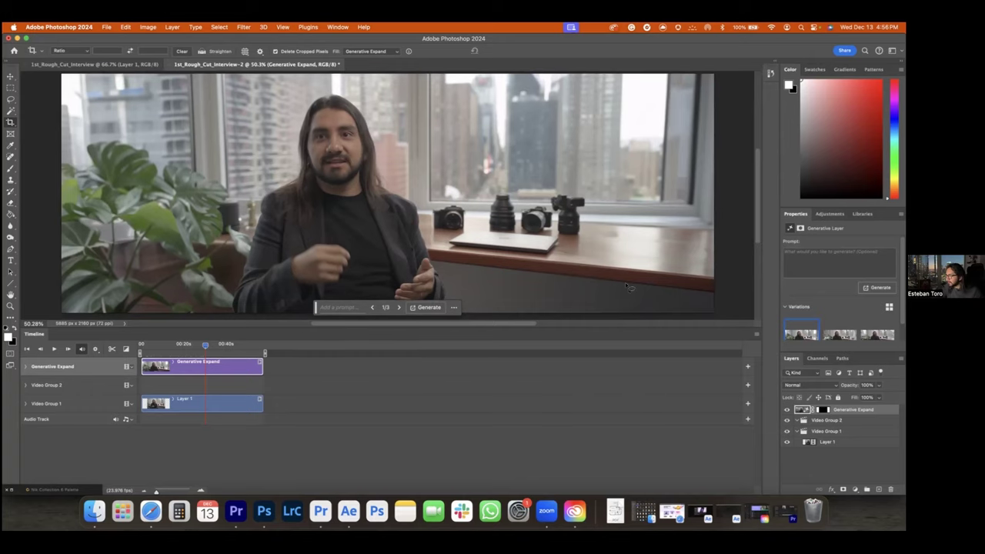
{"action": "key", "text": "l"}
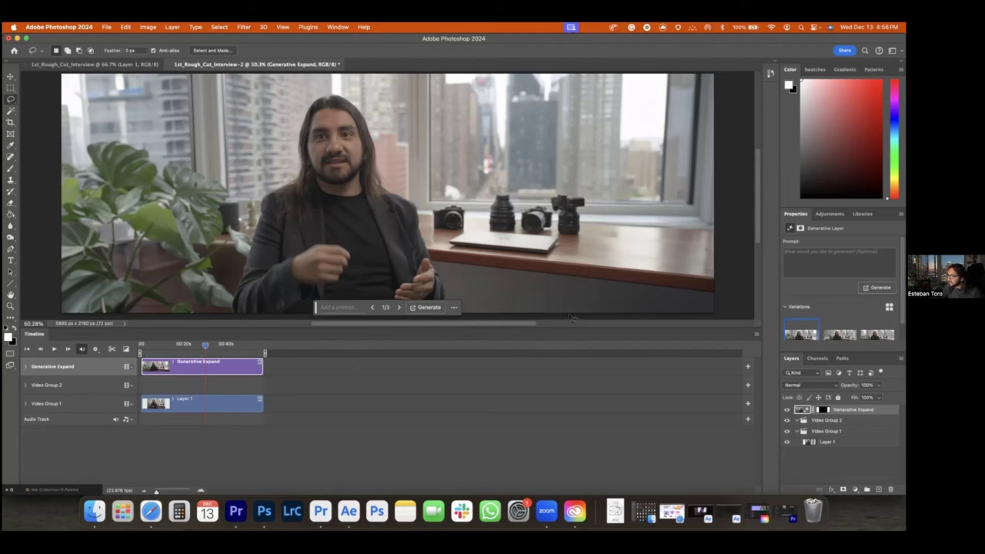
{"action": "left_click_drag", "start_coordinate": [571, 313], "coordinate": [577, 244]}
{"action": "mouse_move", "coordinate": [619, 124]}
{"action": "left_mouse_down"}
{"action": "mouse_move", "coordinate": [713, 116]}
{"action": "mouse_move", "coordinate": [731, 174]}
{"action": "mouse_move", "coordinate": [738, 328]}
{"action": "left_mouse_up"}
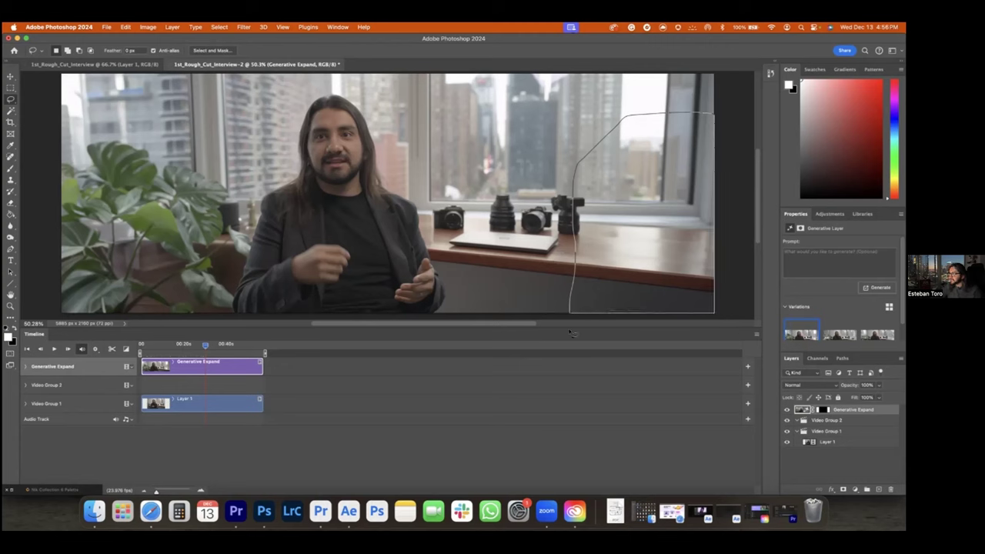
{"action": "left_click_drag", "start_coordinate": [571, 332], "coordinate": [571, 331]}
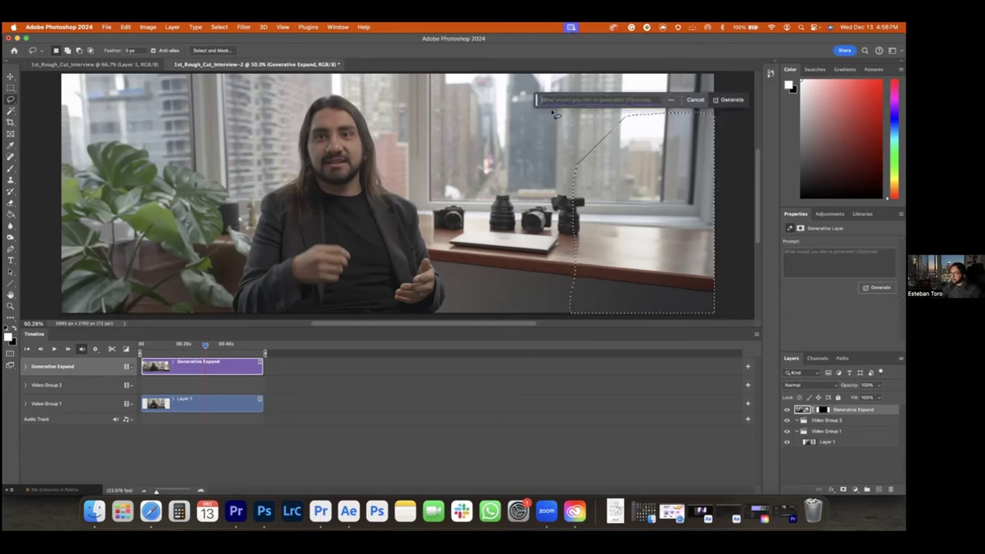
{"action": "type", "text": "plant"}
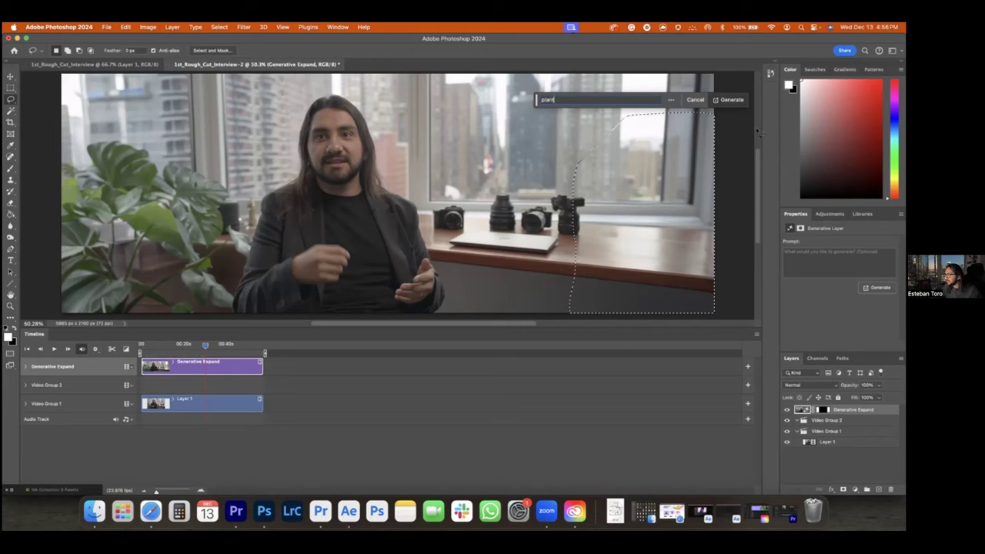
{"action": "left_click", "coordinate": [732, 100]}
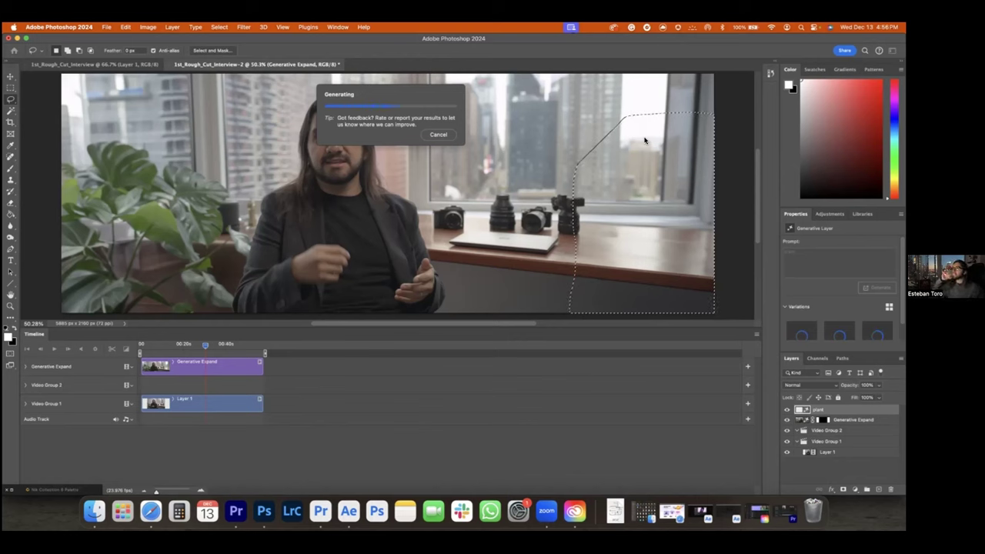
Apply the third Generative Fill variation, a large bright green leaf at the frame's right edge
{"action": "left_click", "coordinate": [875, 330]}
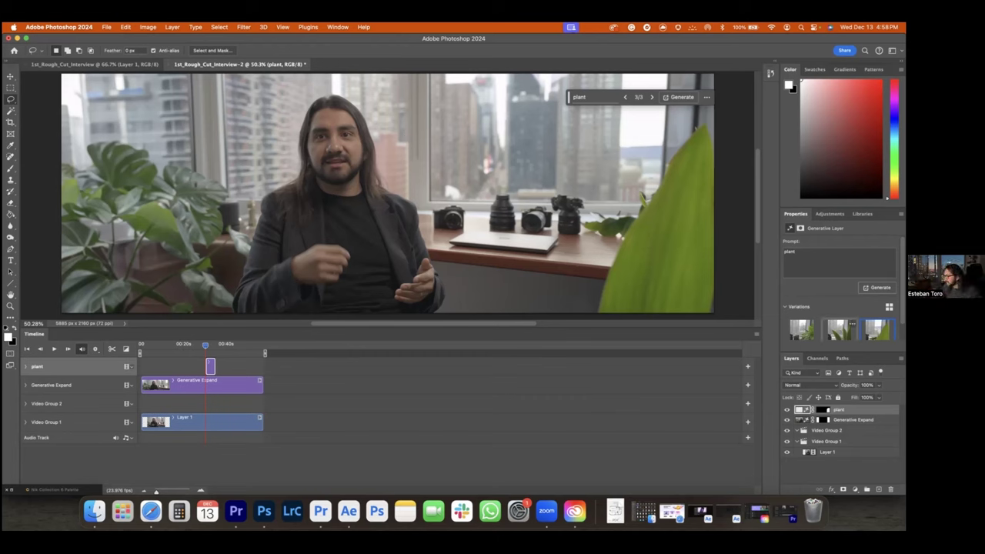
Regenerate the plant, pick the third of six variations, and zoom in to inspect the leaf
{"action": "key", "text": "Return"}
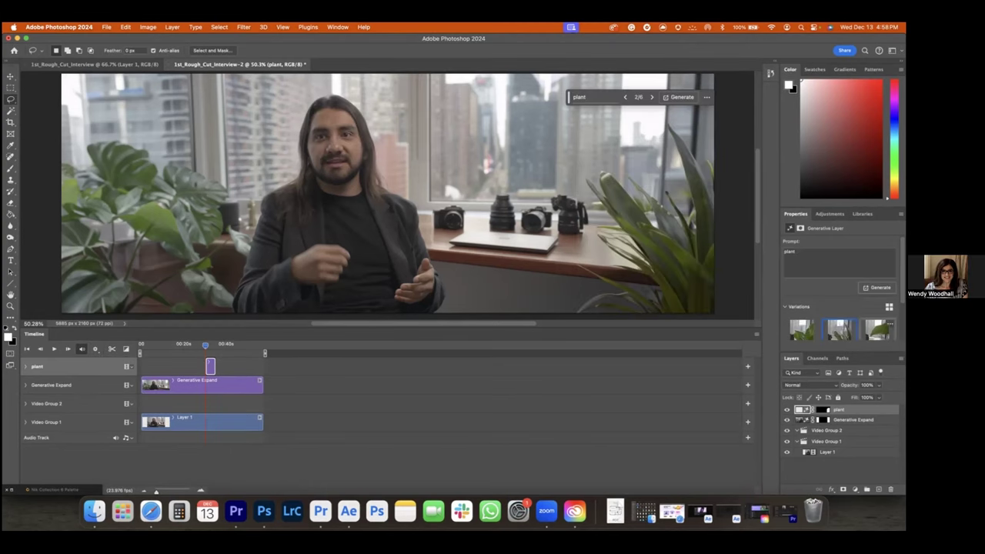
{"action": "left_click", "coordinate": [878, 329]}
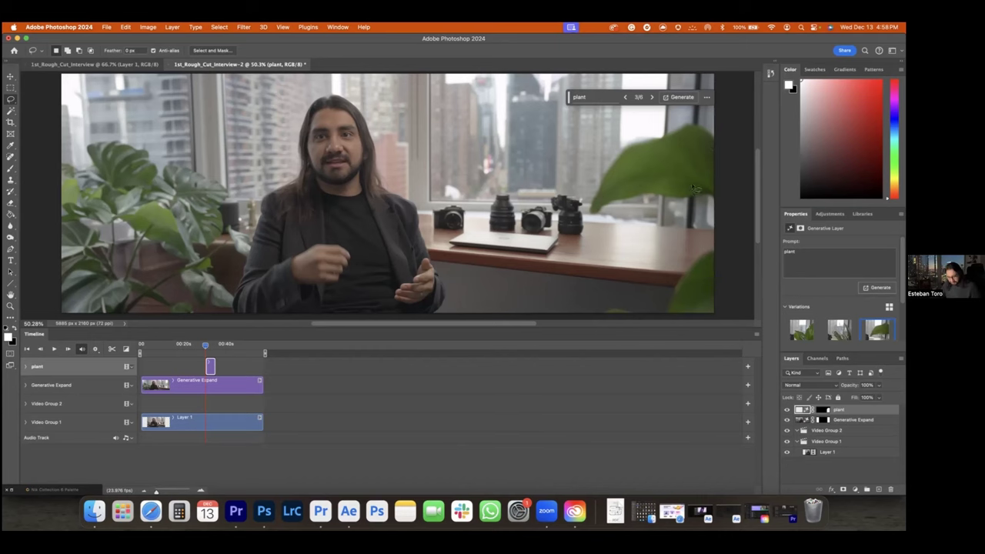
{"action": "key", "text": "z"}
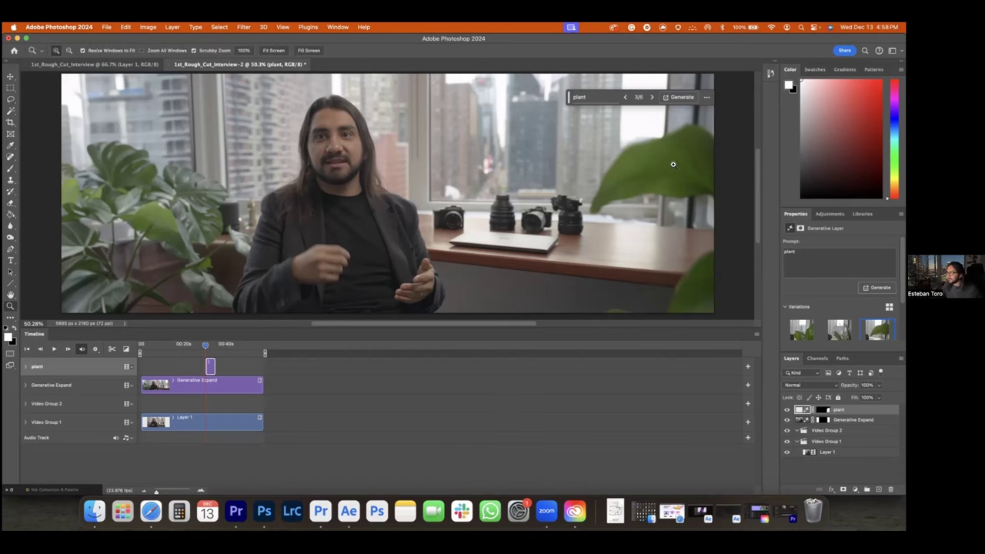
{"action": "left_click", "coordinate": [671, 165]}
{"action": "left_click", "coordinate": [647, 151]}
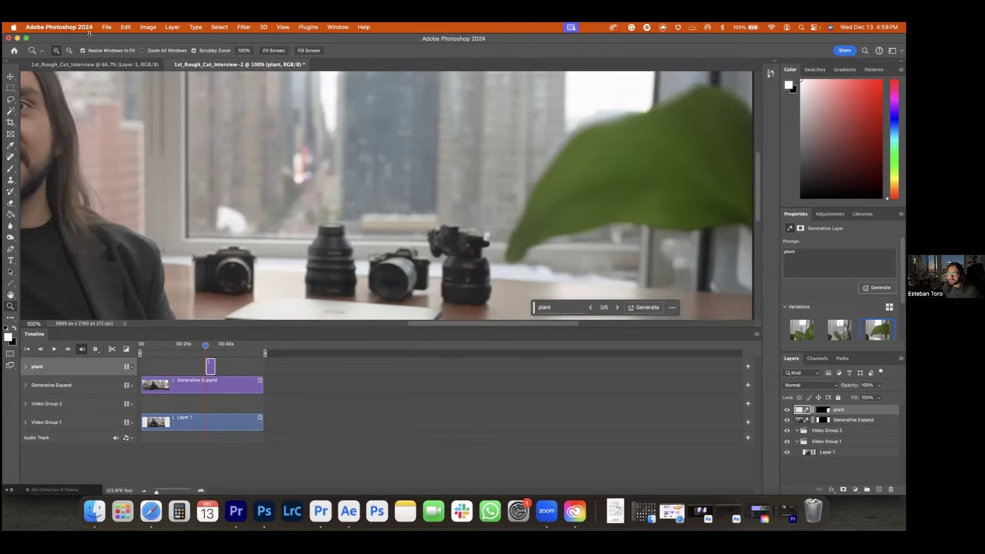
{"action": "key", "text": "alt"}
{"action": "left_click", "coordinate": [163, 151], "text": "alt"}
{"action": "left_click", "coordinate": [163, 151], "text": "alt"}
{"action": "left_click", "coordinate": [163, 151], "text": "alt"}
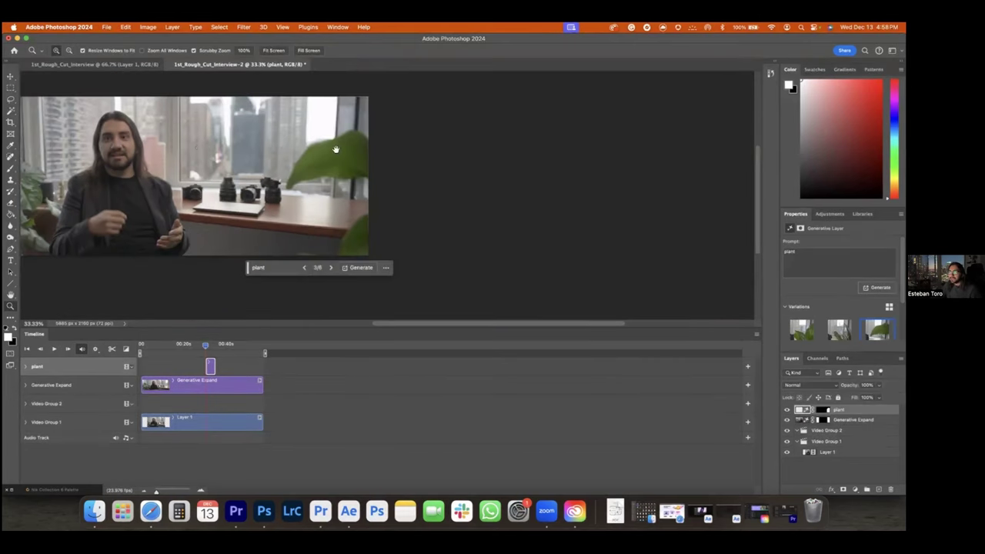
{"action": "left_click_drag", "start_coordinate": [164, 151], "coordinate": [354, 156]}
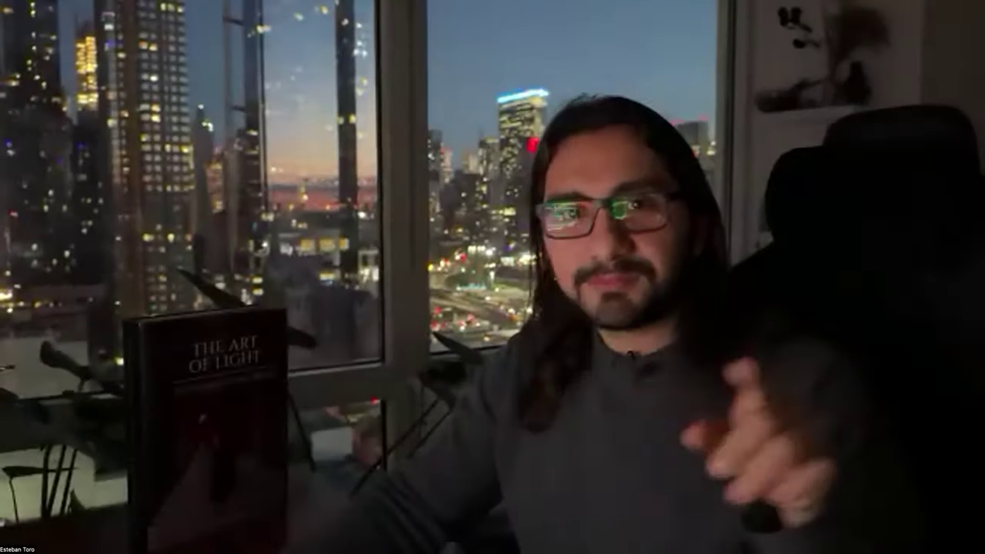